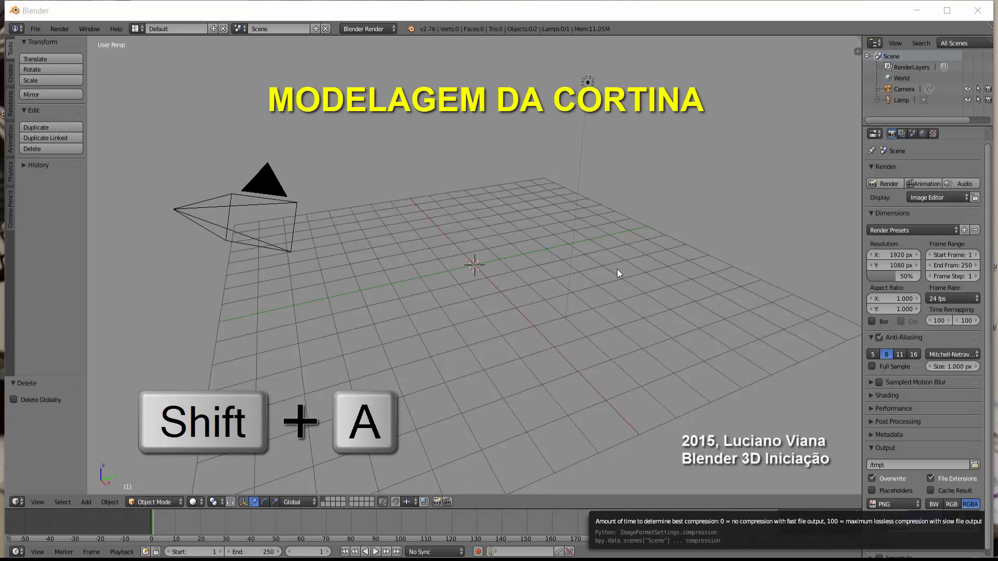
# - Add a mesh plane at the centre of the scene
pyautogui.hotkey('shift', 'a')
pyautogui.moveTo(617, 269)
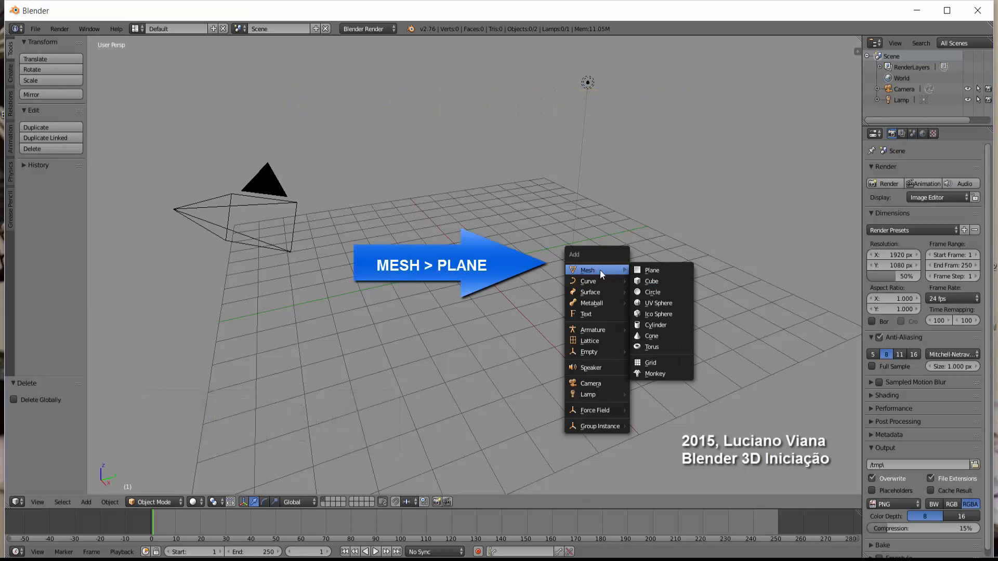
pyautogui.click(647, 271)
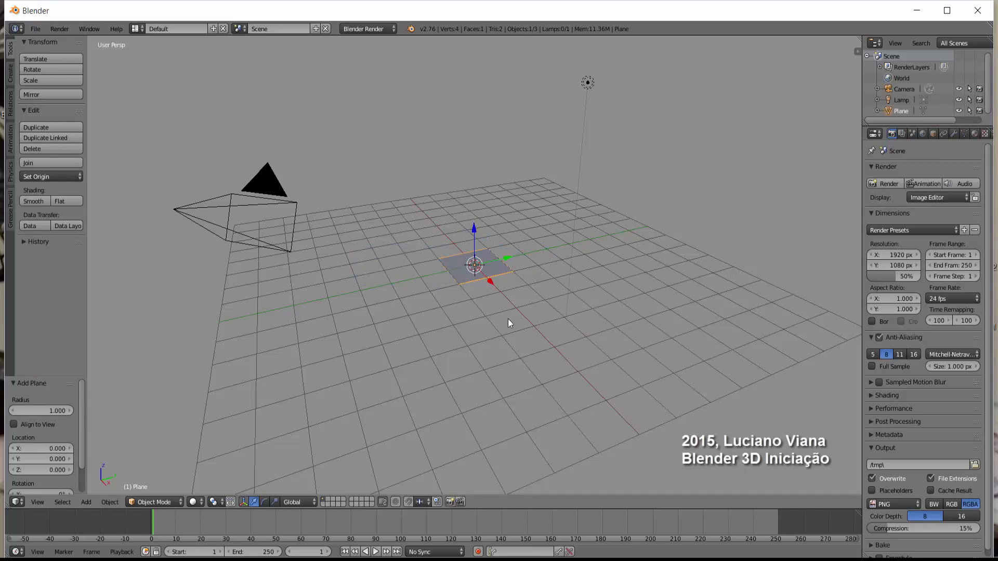
# - Rotate the plane 90° about the global X axis so it stands upright
pyautogui.scroll(4, 507, 320)
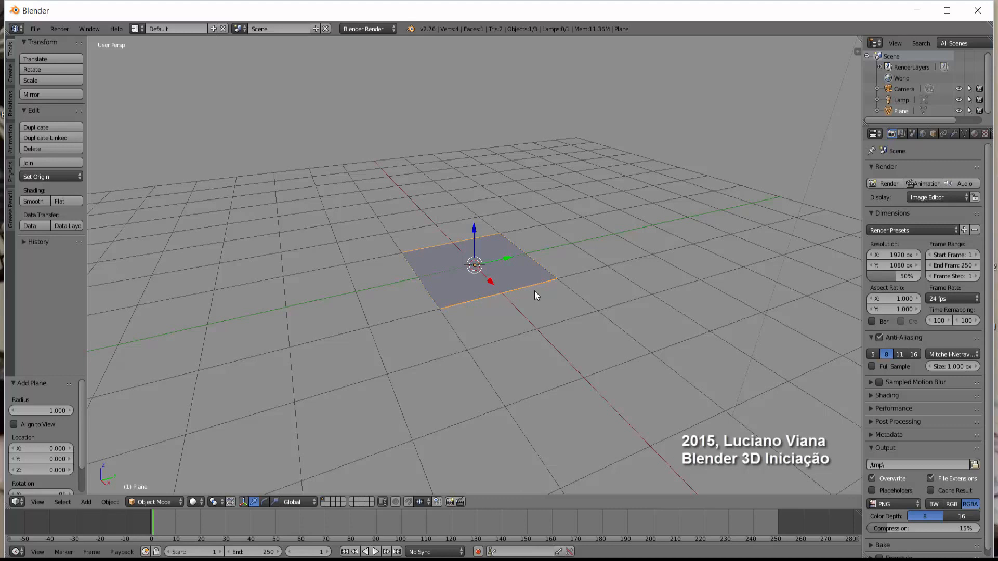
pyautogui.scroll(-1, 535, 291)
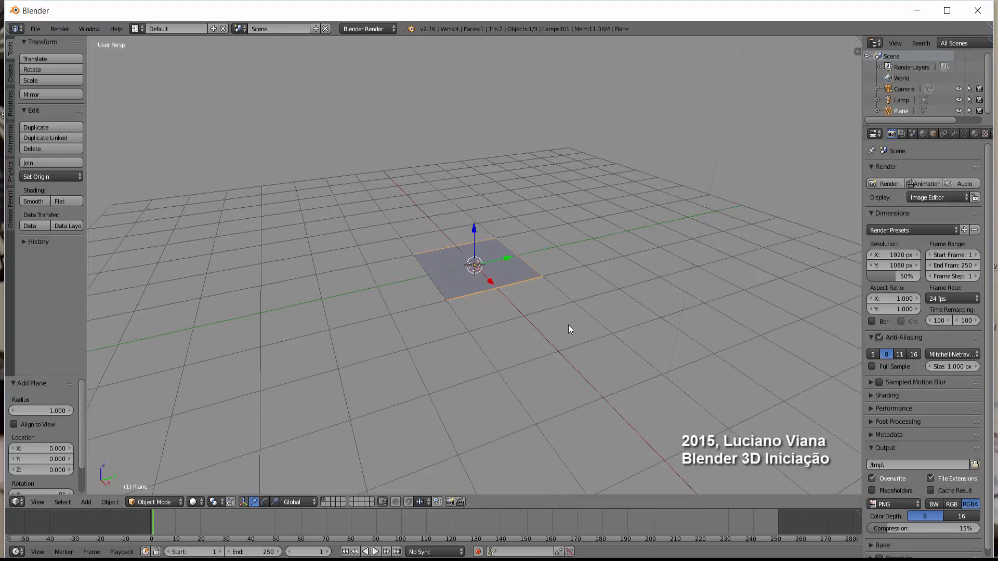
pyautogui.write('rx')
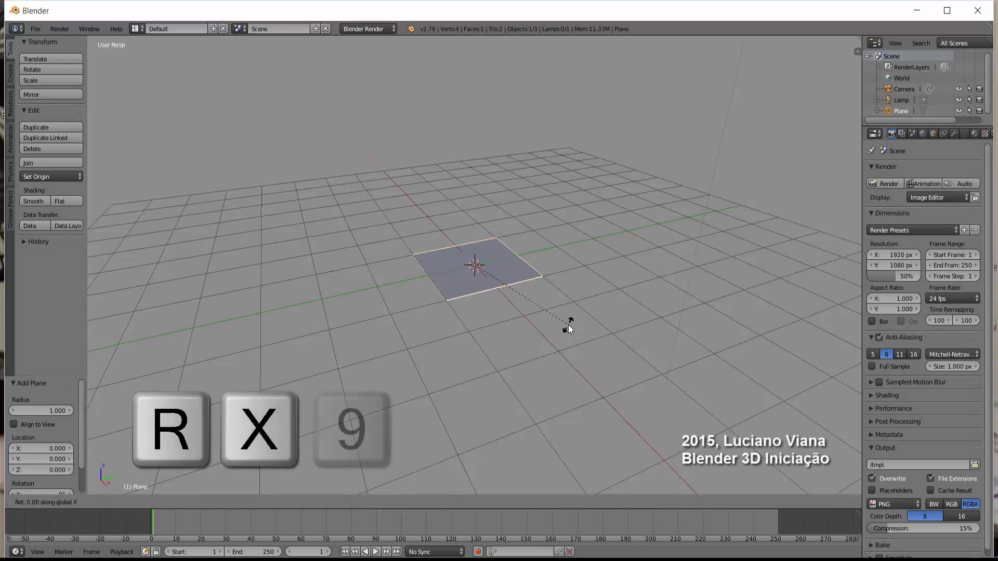
pyautogui.write('90')
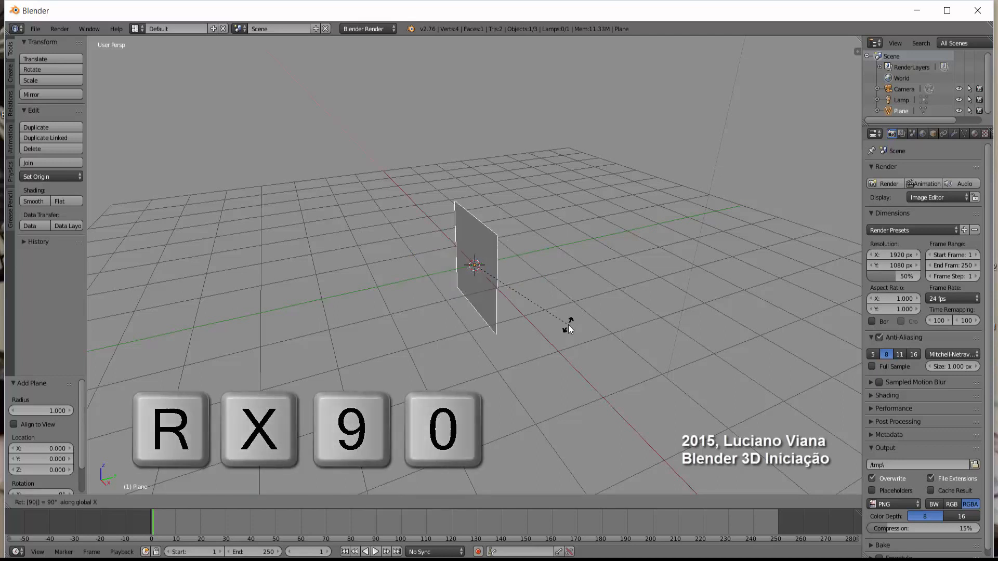
pyautogui.click(568, 327)
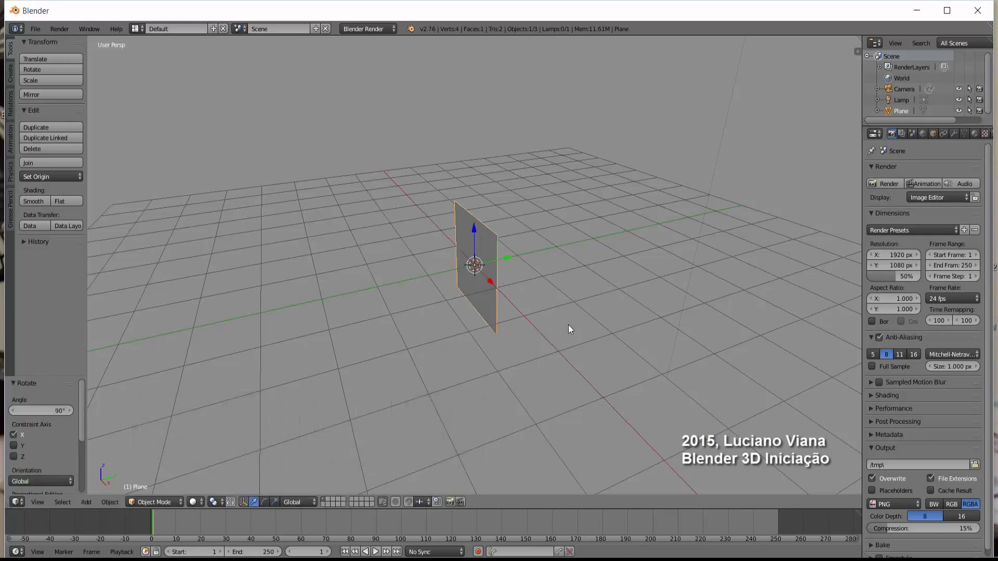
# - Switch to the front orthographic view of the plane and align the camera to that view
pyautogui.scroll(4, 569, 313)
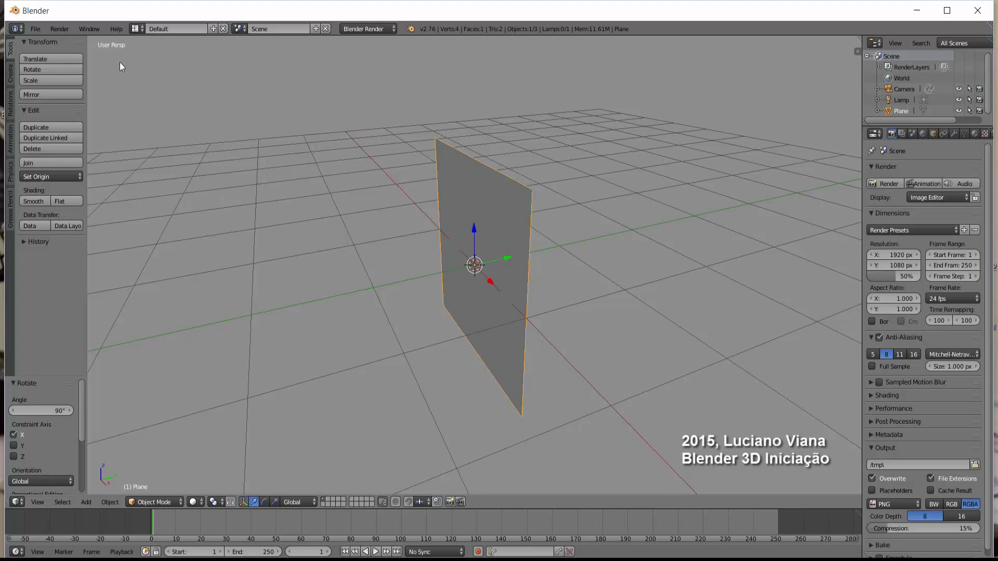
pyautogui.click(38, 503)
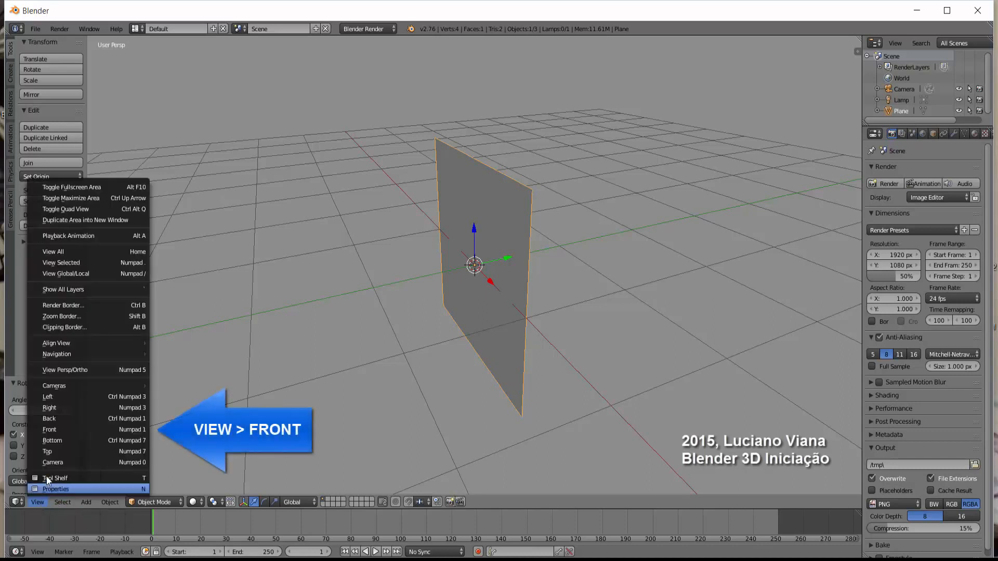
pyautogui.click(53, 428)
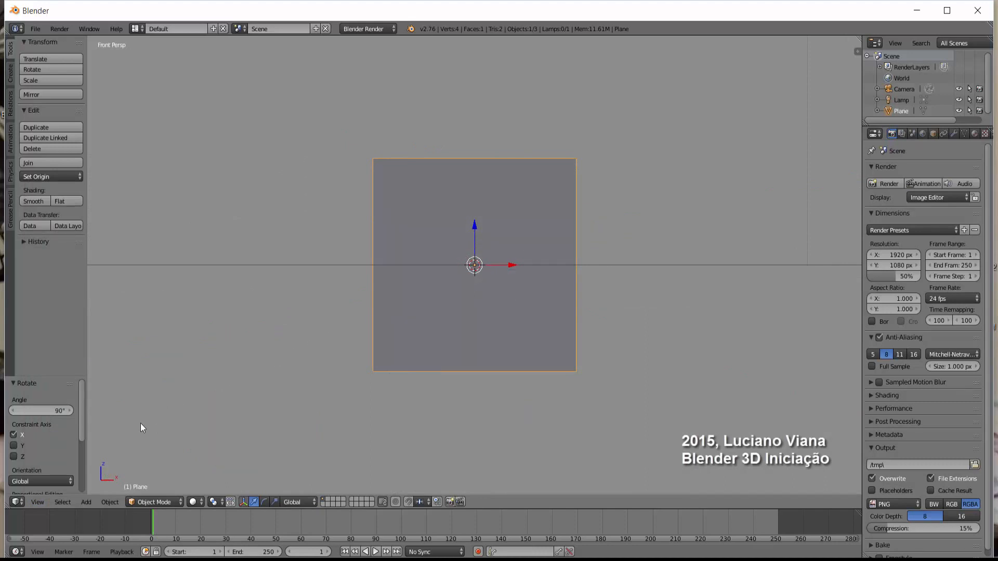
pyautogui.click(36, 503)
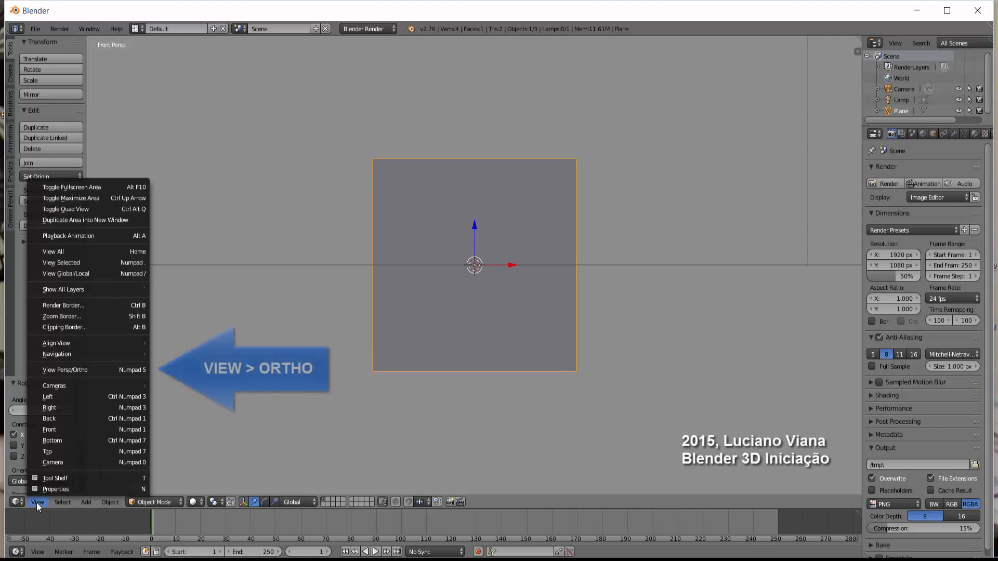
pyautogui.click(86, 370)
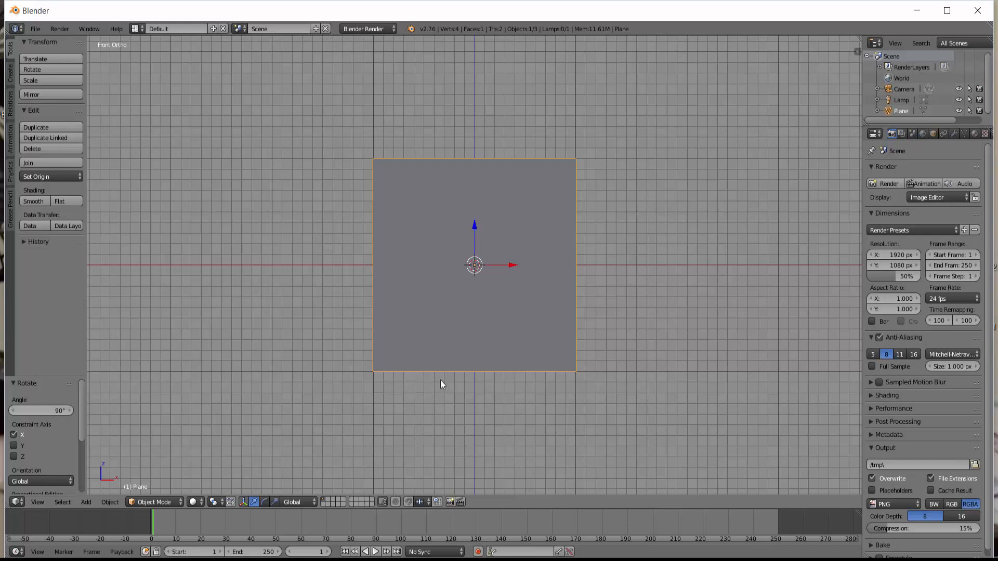
pyautogui.scroll(1, 496, 337)
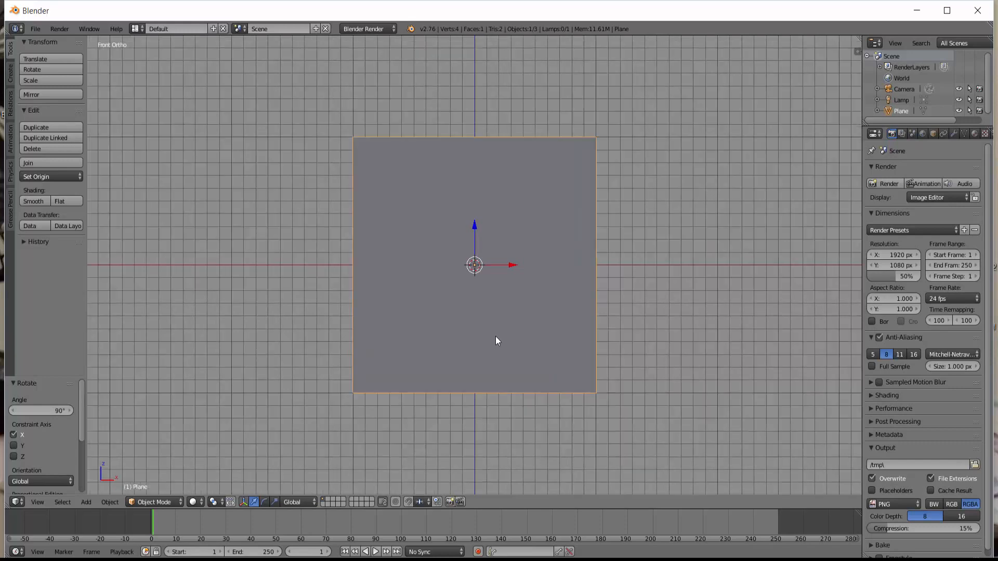
pyautogui.scroll(-2, 496, 336)
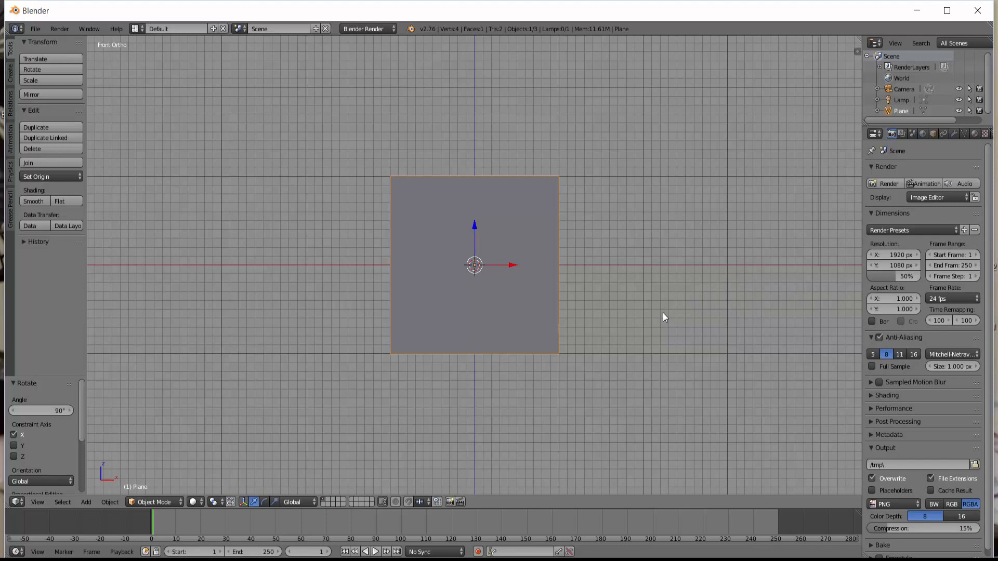
pyautogui.press('space')
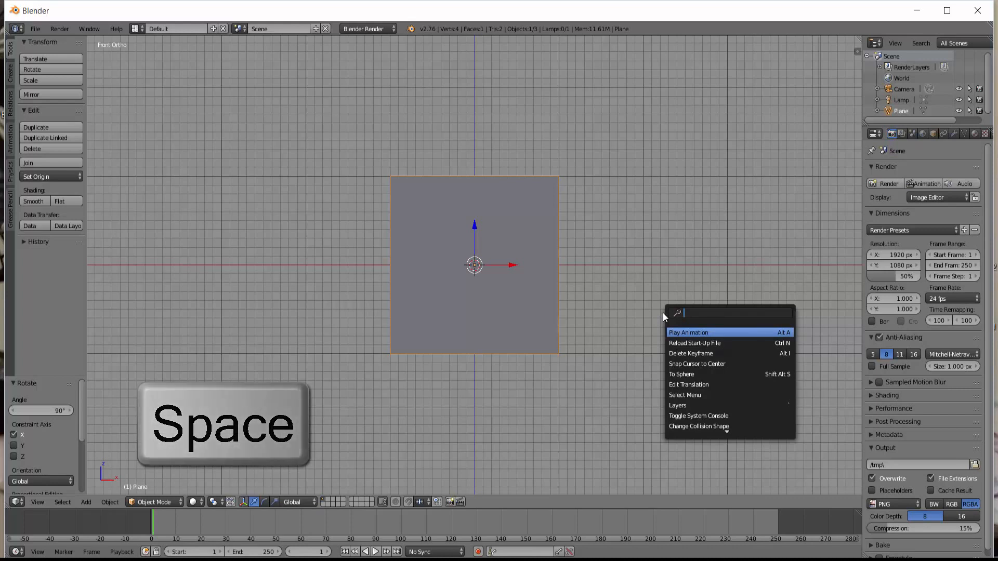
pyautogui.write('align')
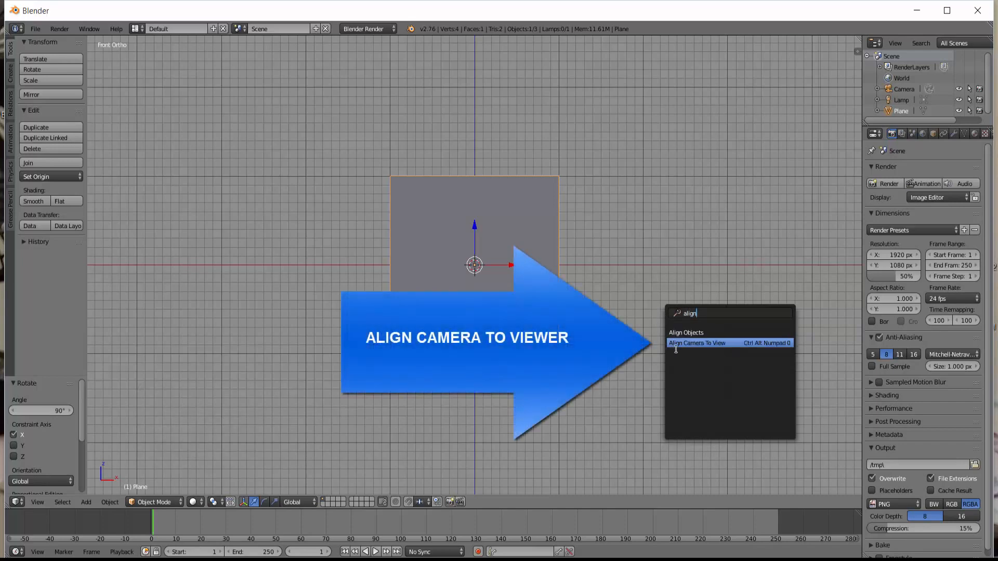
pyautogui.click(703, 343)
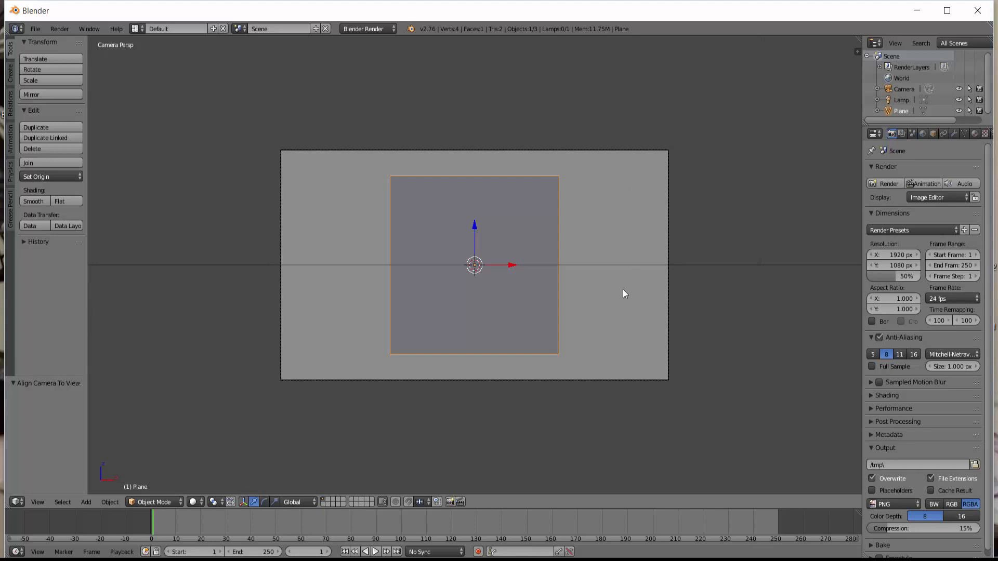
# - Render the plane through the aligned camera to check its framing and lighting, then close the render
pyautogui.scroll(4, 625, 321)
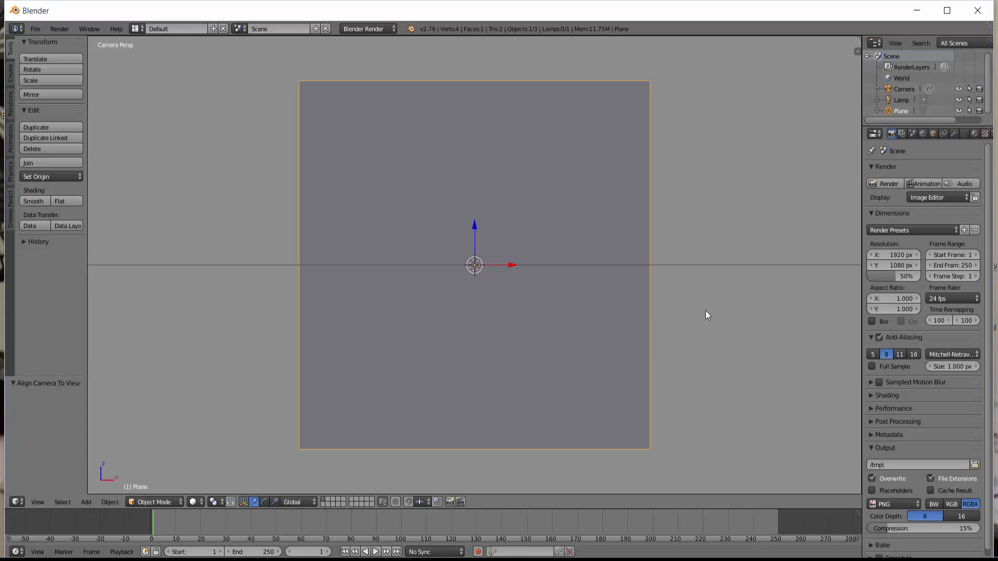
pyautogui.press('F12')
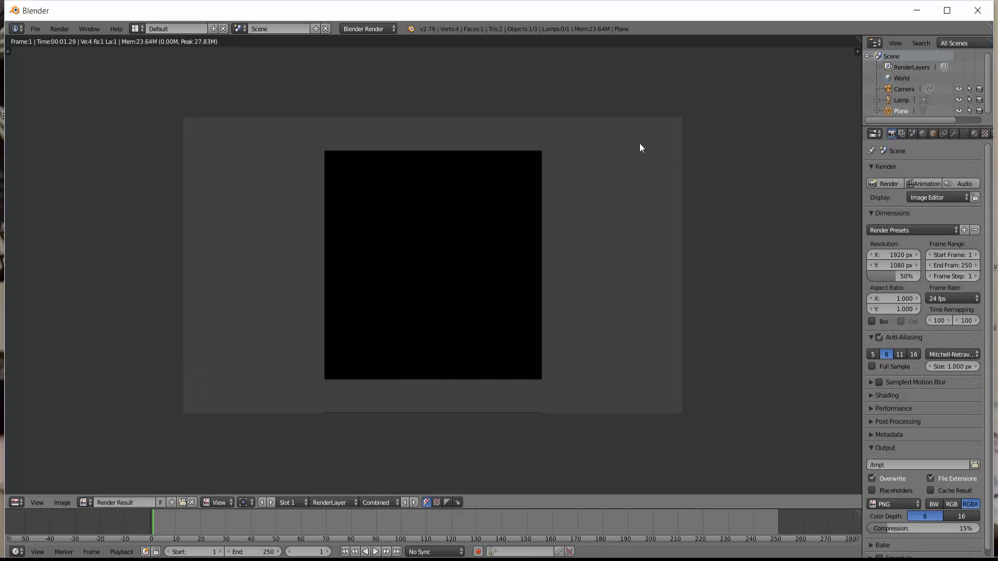
pyautogui.press('Escape')
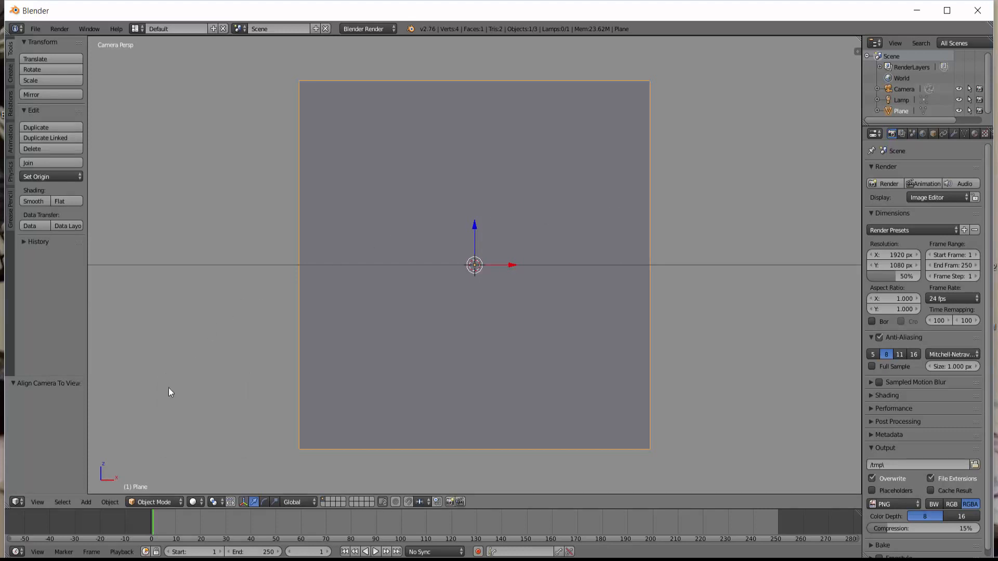
# - In top view, move the lamp about -3.54 units along Y, in front of the plane on the camera's side
pyautogui.click(37, 502)
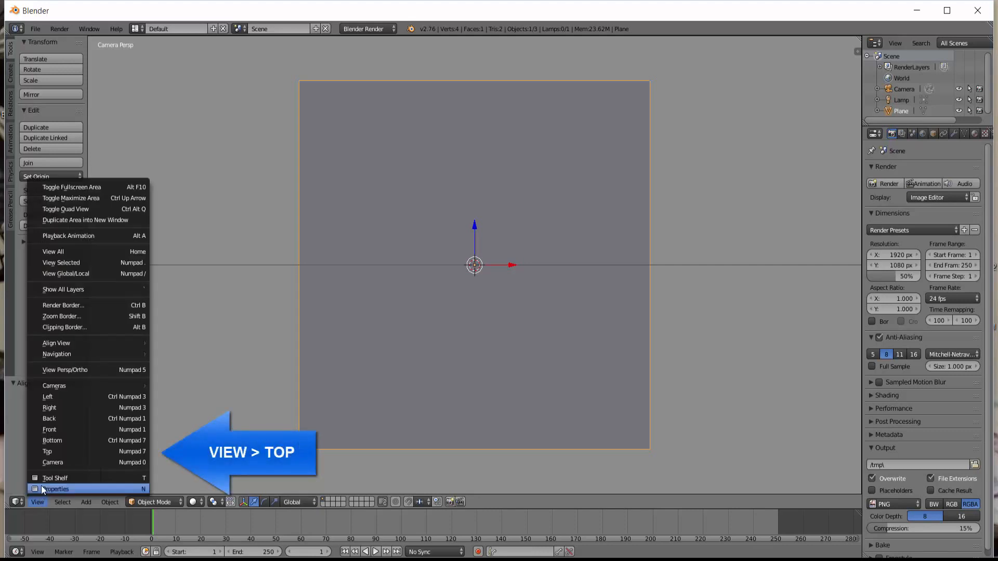
pyautogui.click(48, 451)
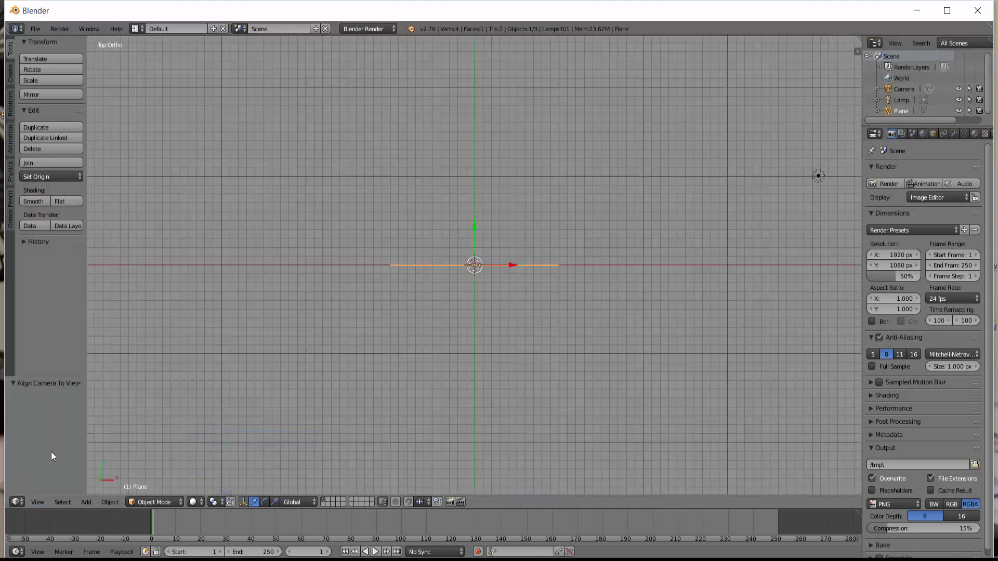
pyautogui.scroll(-3, 569, 357)
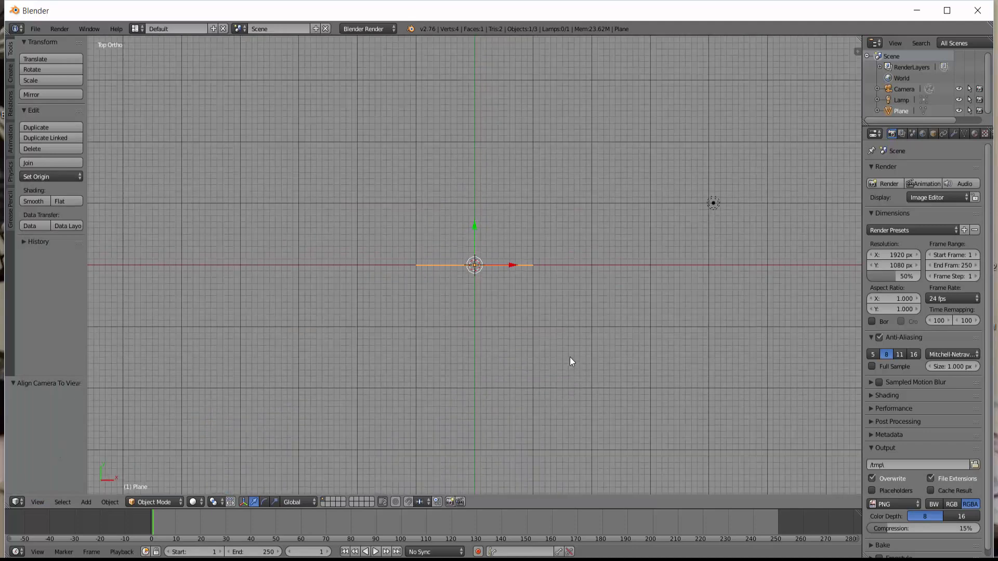
pyautogui.scroll(-2, 552, 415)
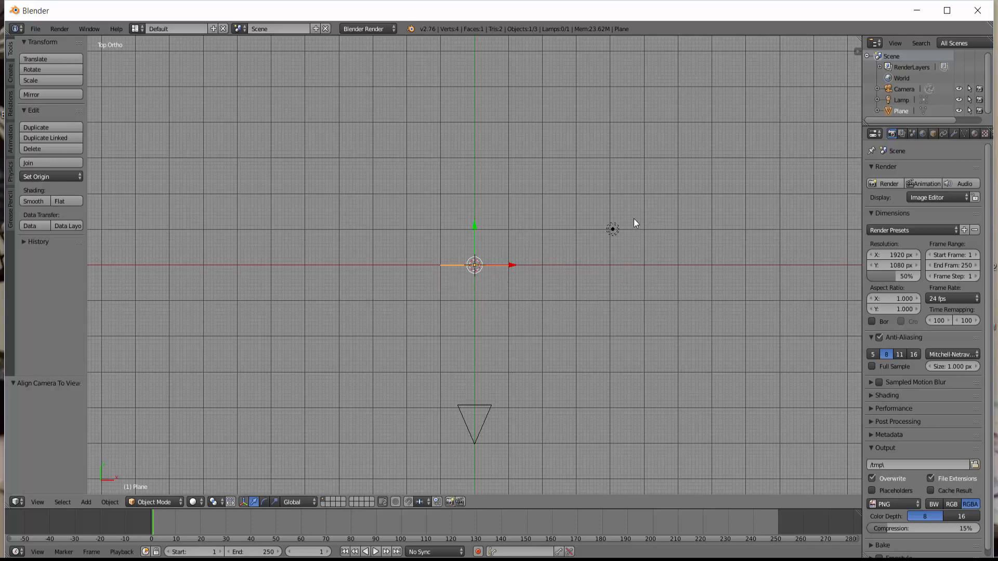
pyautogui.rightClick(612, 229)
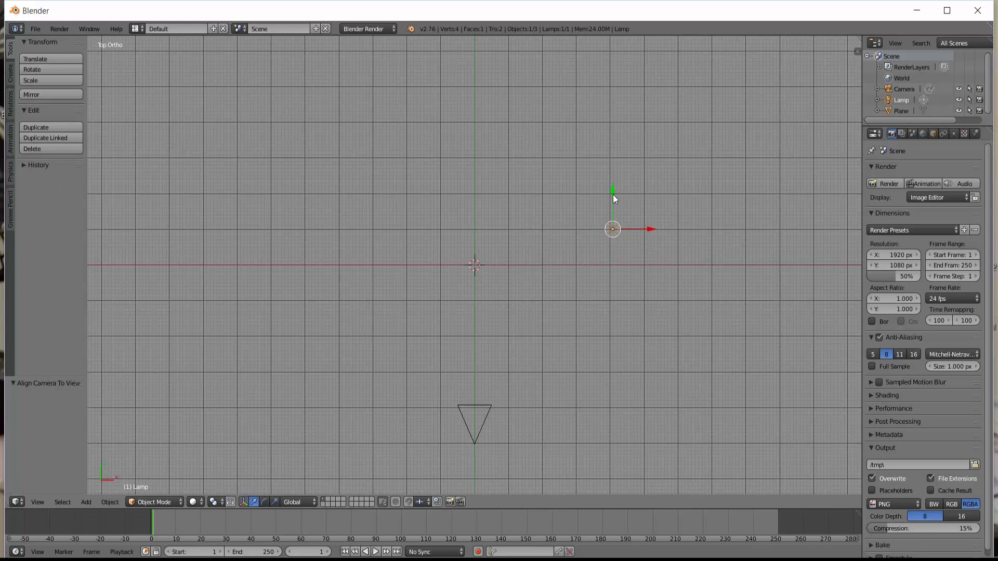
pyautogui.moveTo(612, 194); pyautogui.dragTo(598, 320)
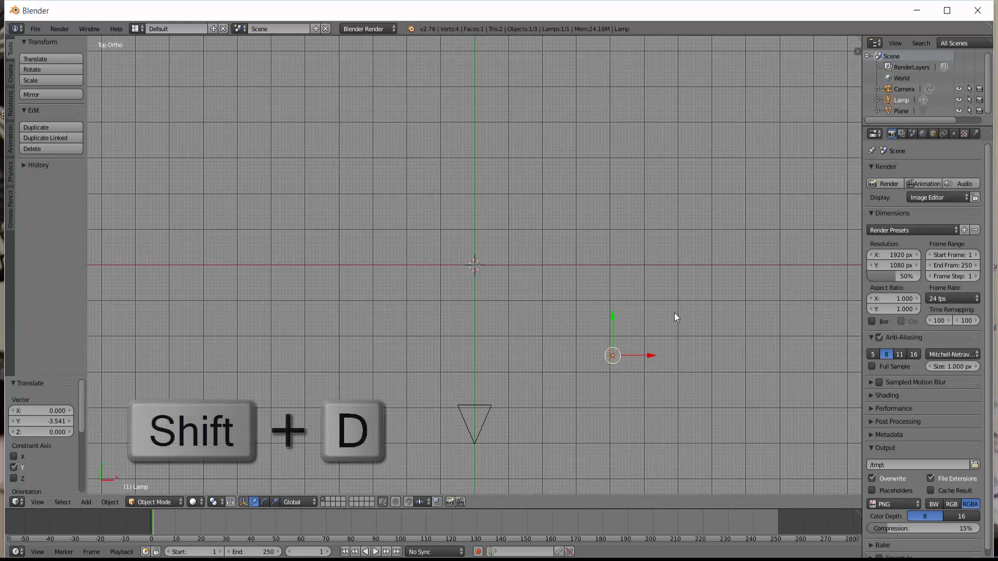
# - Duplicate the lamp and place the copy about -7.74 units along X, on the other side of the camera
pyautogui.hotkey('shift', 'd')
pyautogui.press('x')
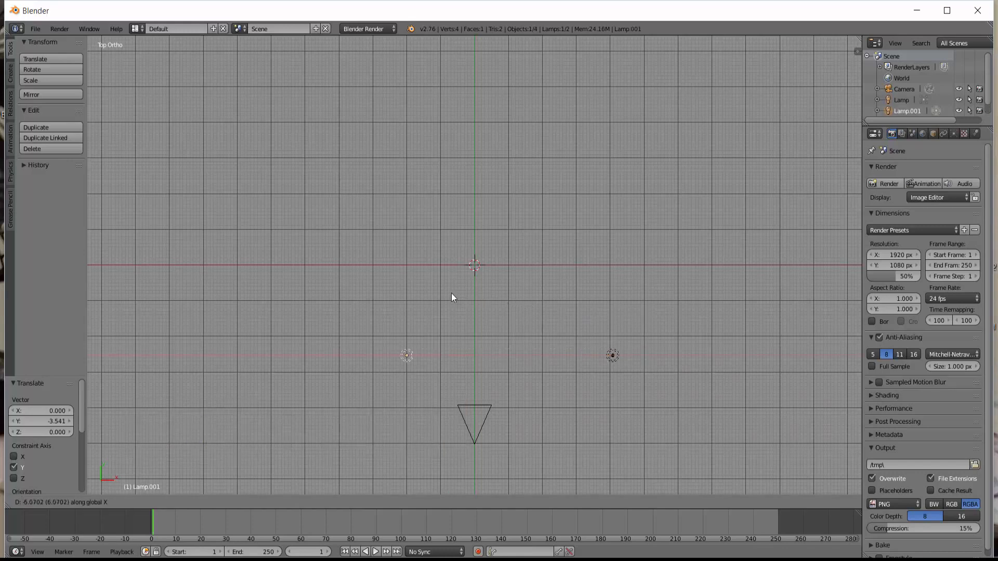
pyautogui.click(412, 292)
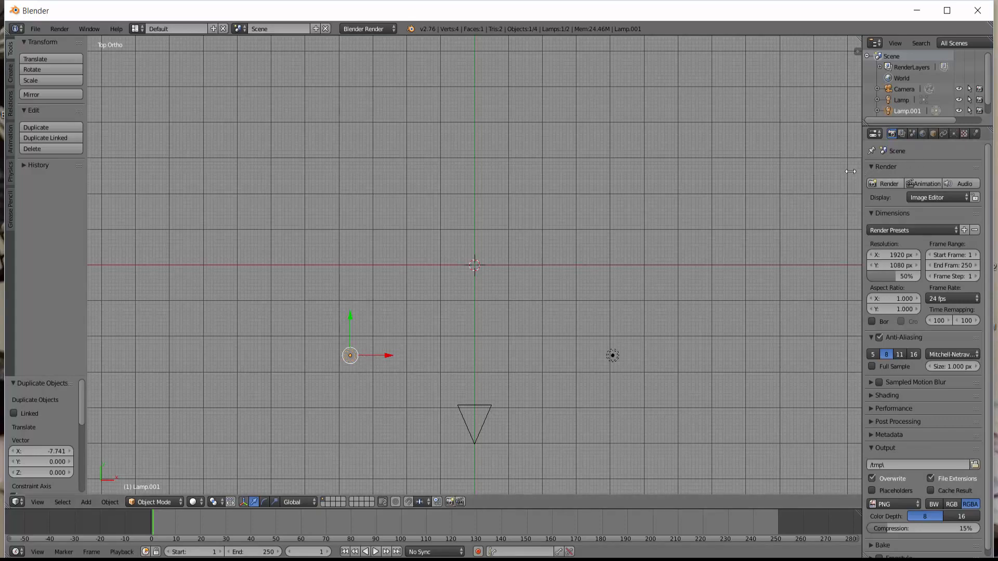
# - Widen the properties area and set the duplicated lamp to No Shadow
pyautogui.moveTo(861, 173); pyautogui.dragTo(797, 173)
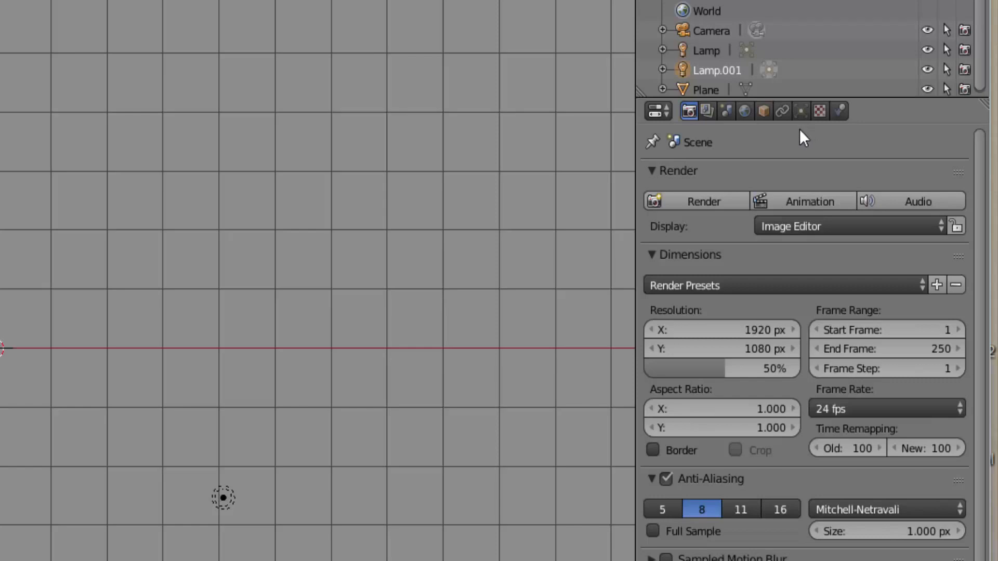
pyautogui.click(801, 110)
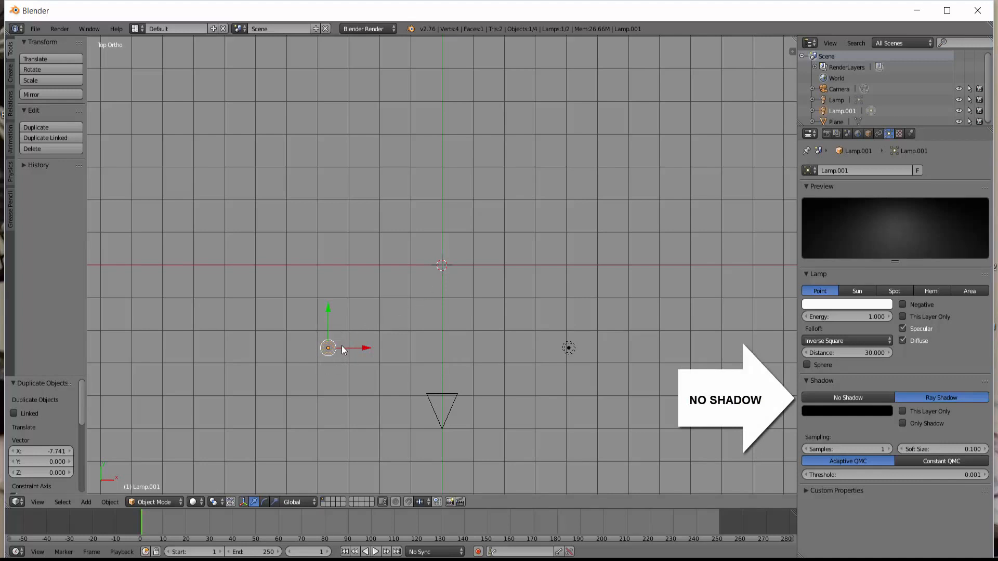
pyautogui.click(849, 397)
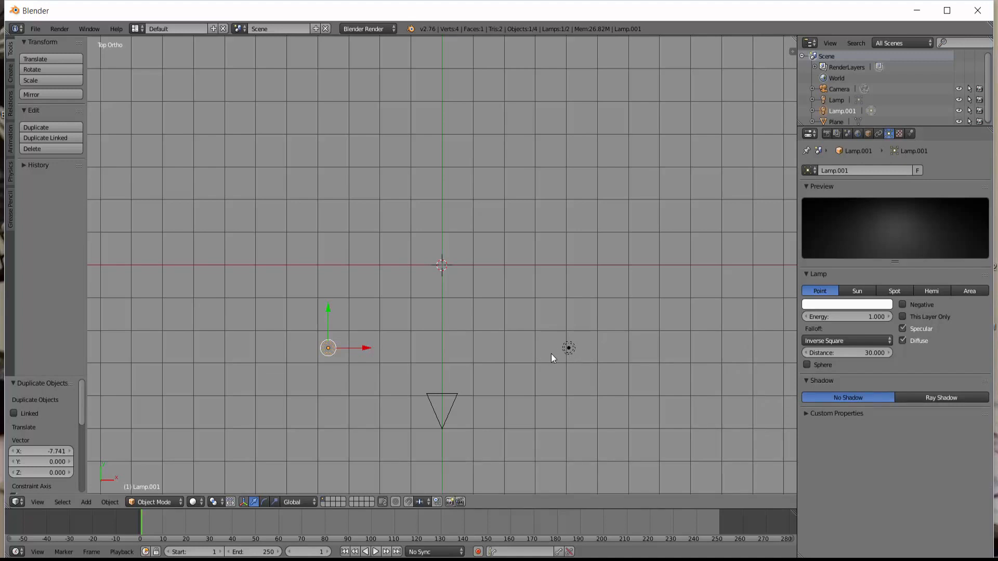
# - Return to the front view and render the scene to check the plane's lighting from both lamps
pyautogui.click(37, 502)
pyautogui.click(56, 430)
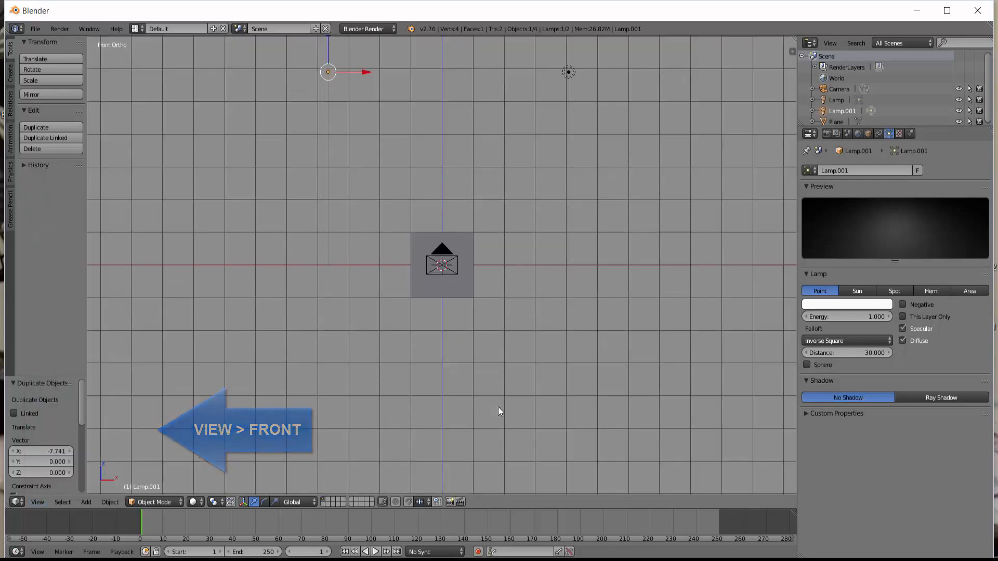
pyautogui.press('F12')
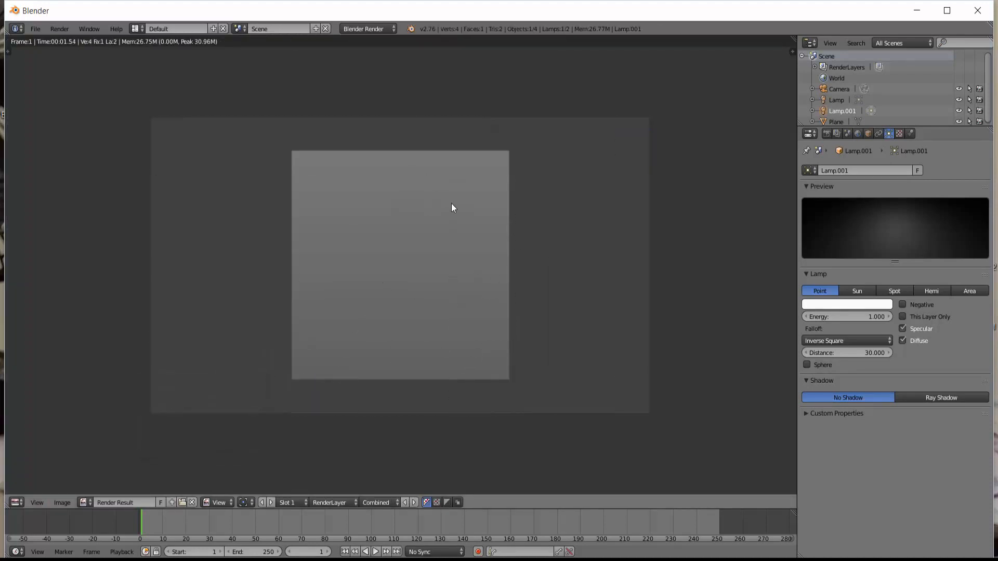
pyautogui.press('Escape')
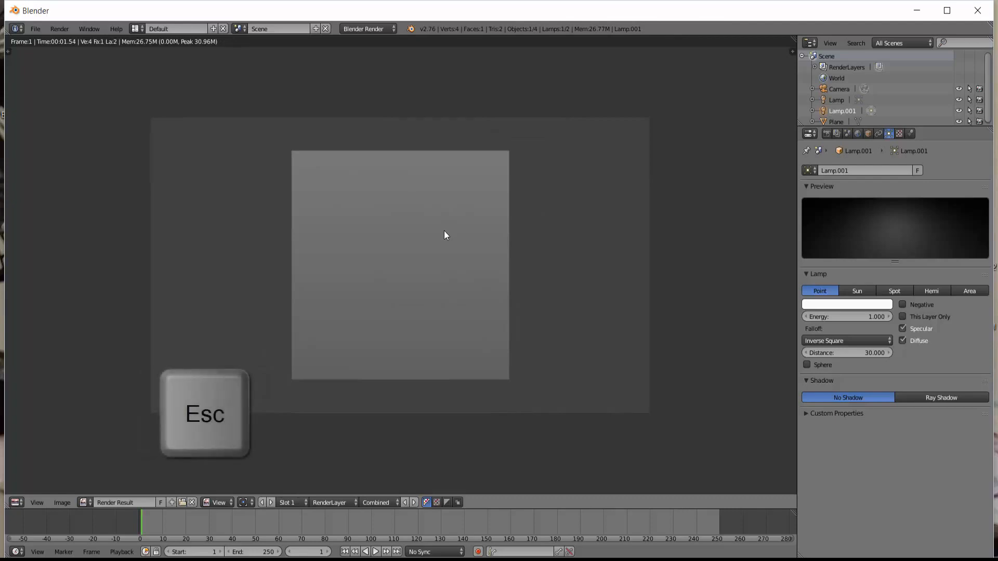
pyautogui.scroll(10, 493, 338)
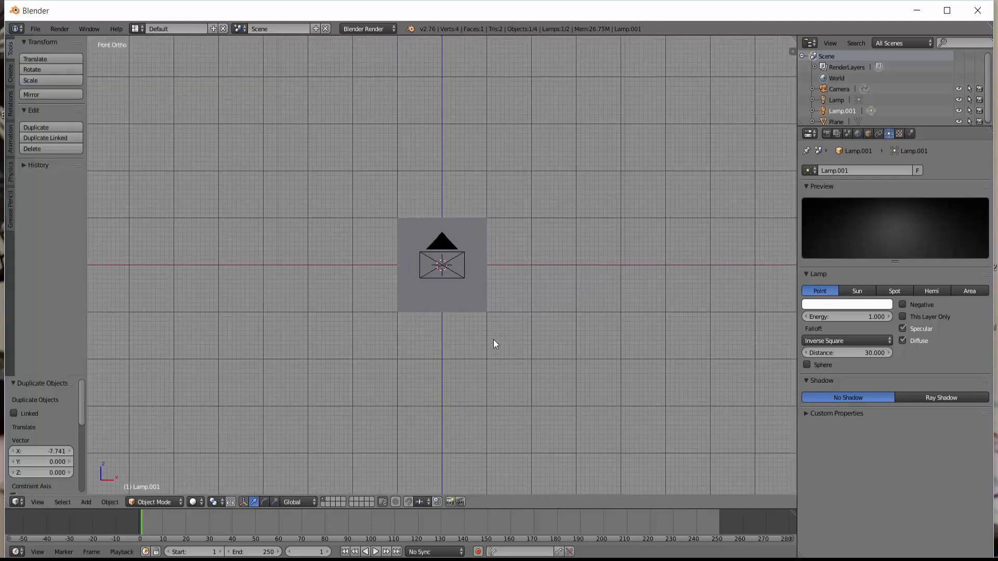
# - Give the upright plane a new material and set its specular intensity to 0
pyautogui.scroll(2, 496, 344)
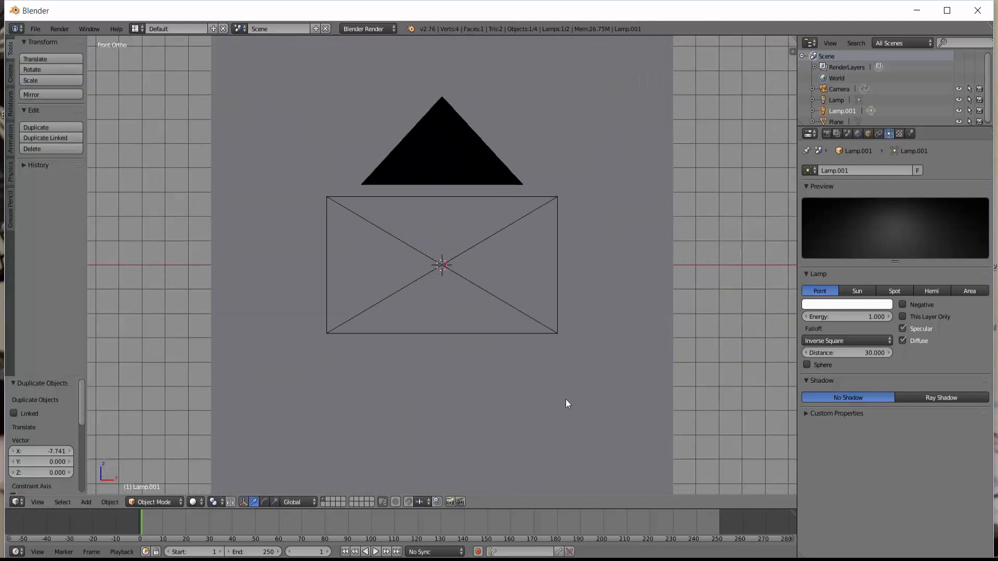
pyautogui.scroll(-1, 539, 397)
pyautogui.rightClick(457, 403)
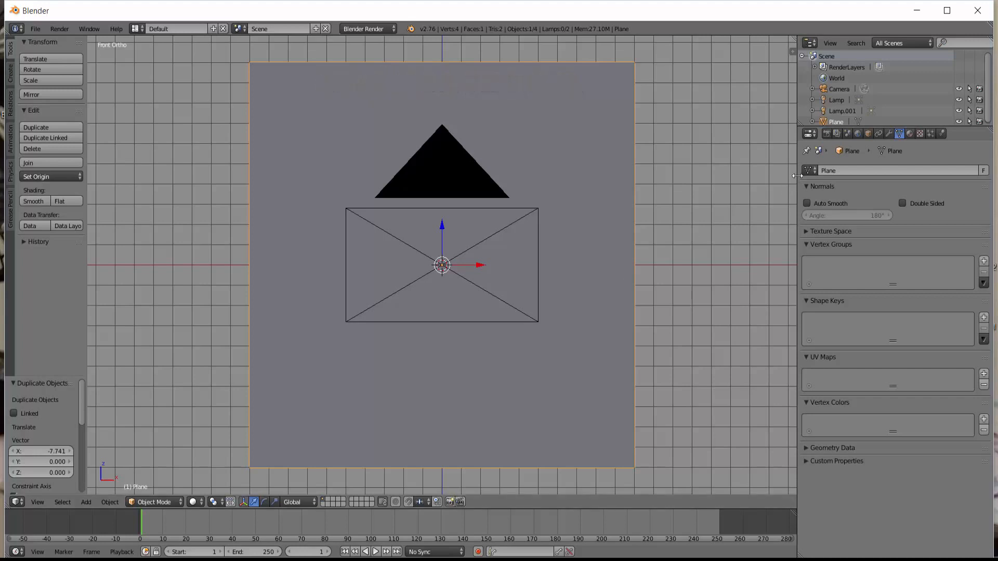
pyautogui.click(912, 138)
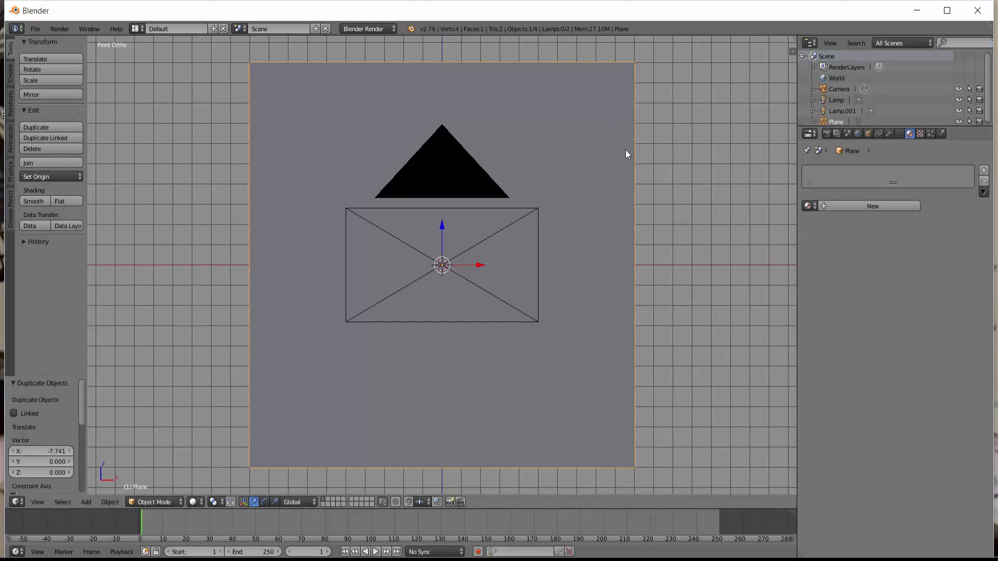
pyautogui.click(880, 209)
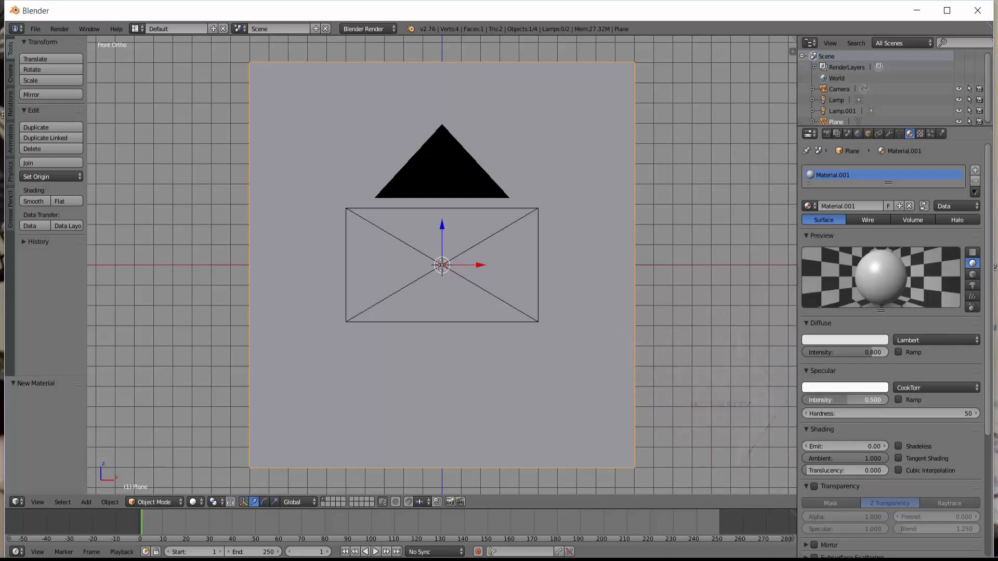
pyautogui.moveTo(844, 399); pyautogui.dragTo(806, 399)
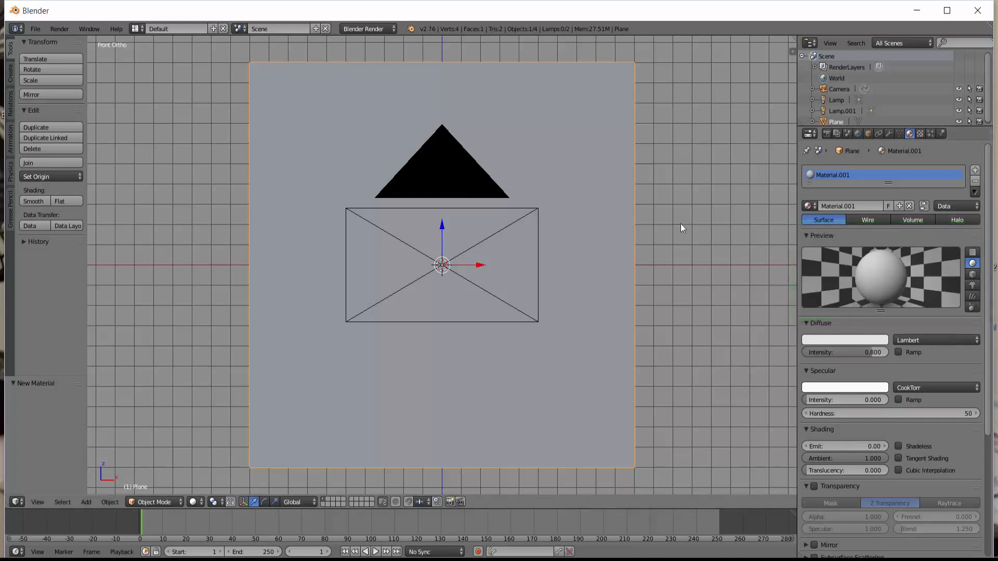
pyautogui.click(838, 340)
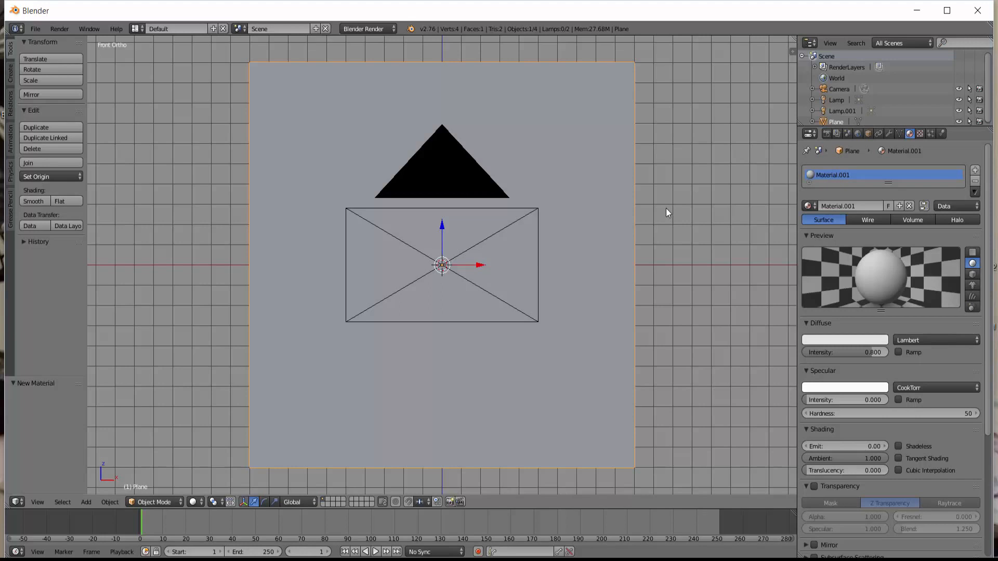
# - Add a new texture to the plane's material and choose Image or Movie as its type
pyautogui.click(920, 134)
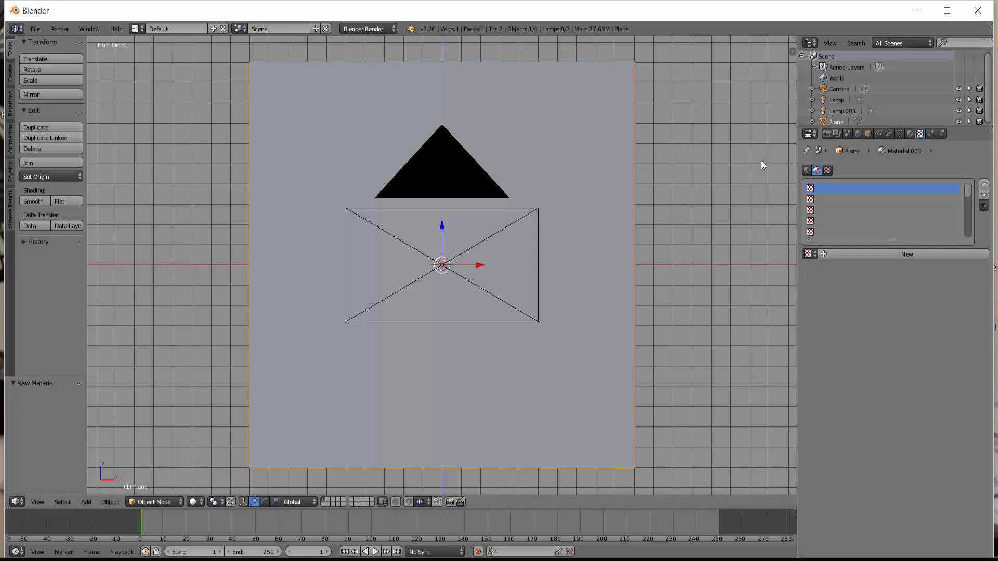
pyautogui.click(821, 171)
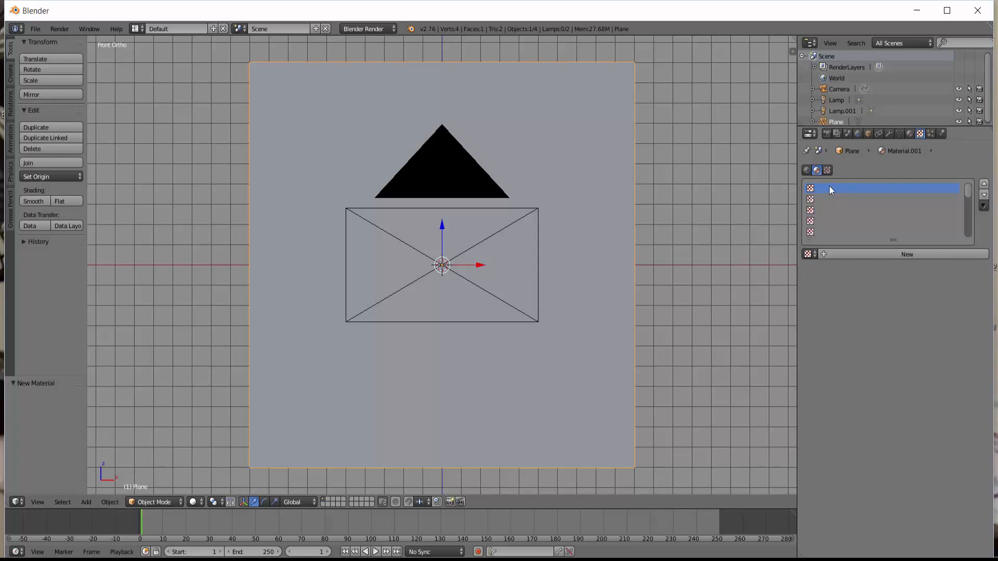
pyautogui.click(912, 255)
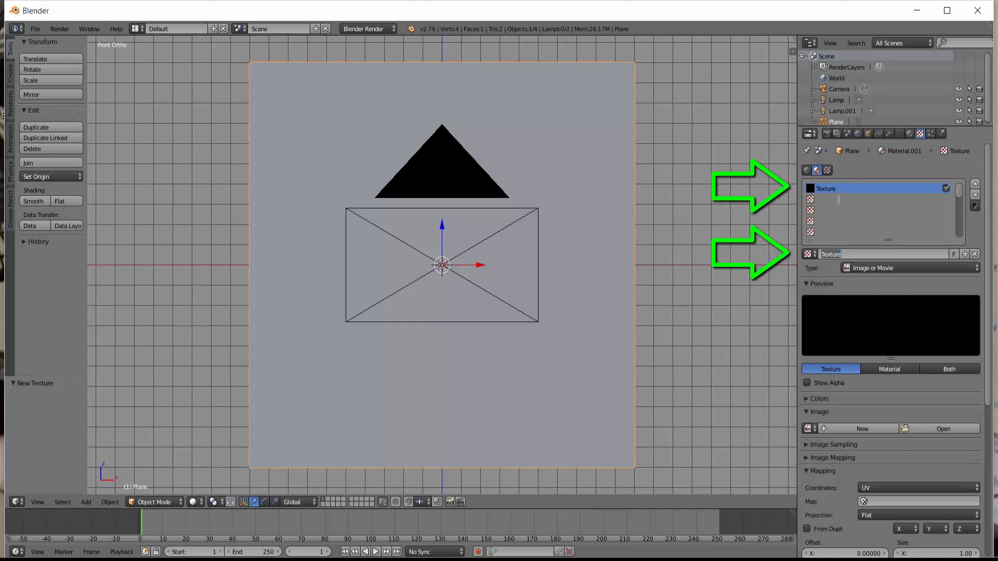
pyautogui.doubleClick(826, 189)
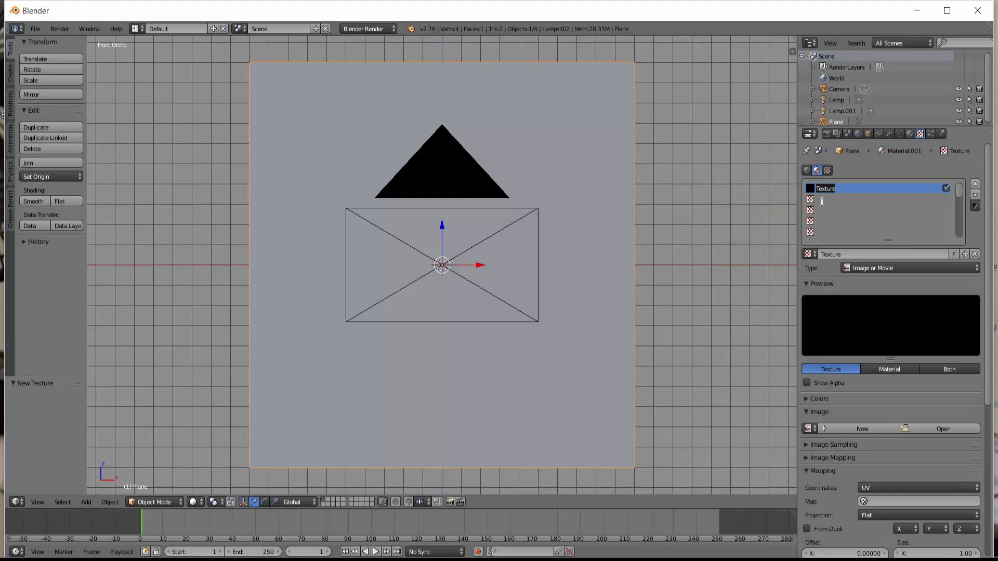
pyautogui.click(821, 200)
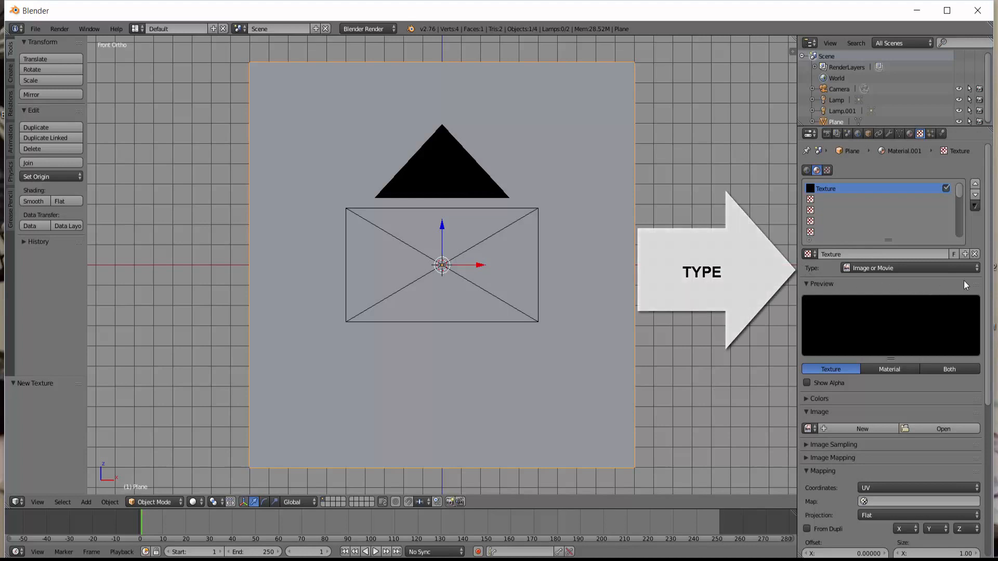
pyautogui.click(977, 268)
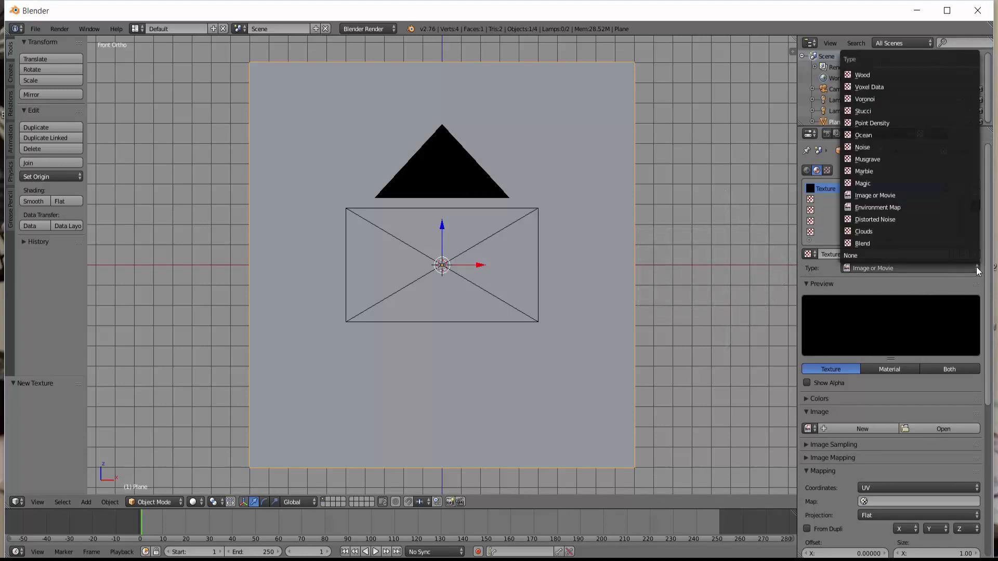
pyautogui.click(871, 196)
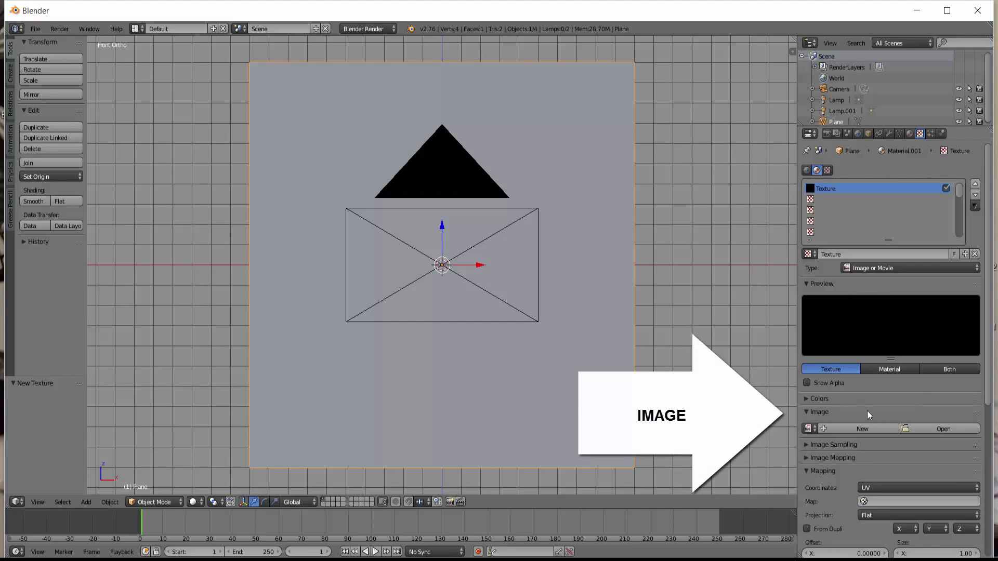
# - Load mmundi.jpg from the Imagens - Texturas\Mapas folder as the texture's image and render the scene
pyautogui.click(944, 428)
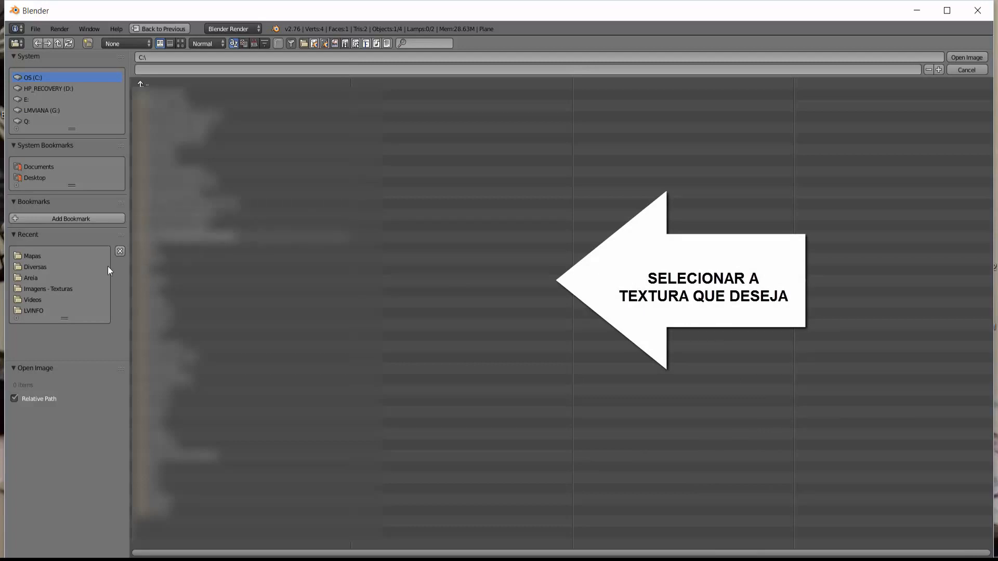
pyautogui.click(61, 288)
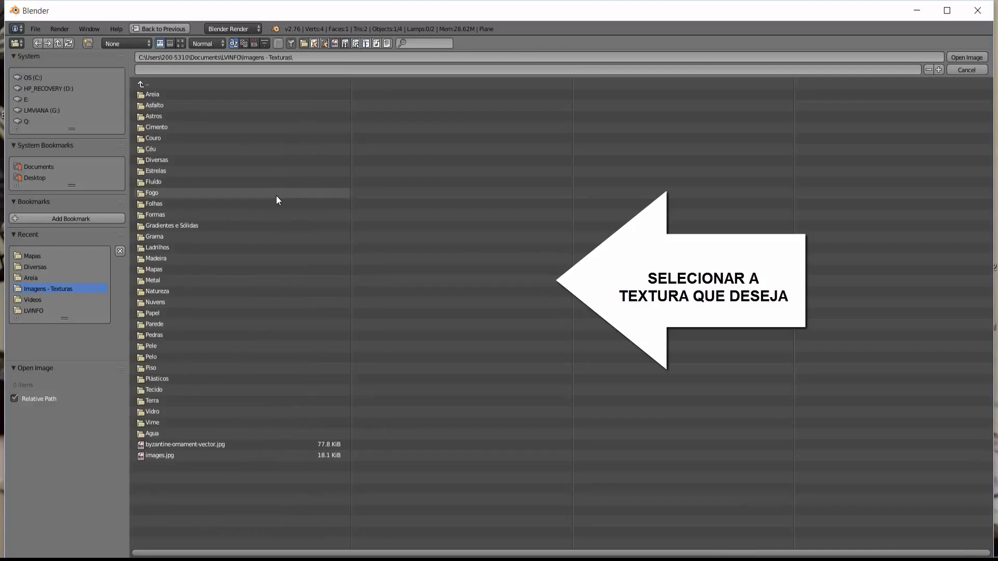
pyautogui.click(155, 271)
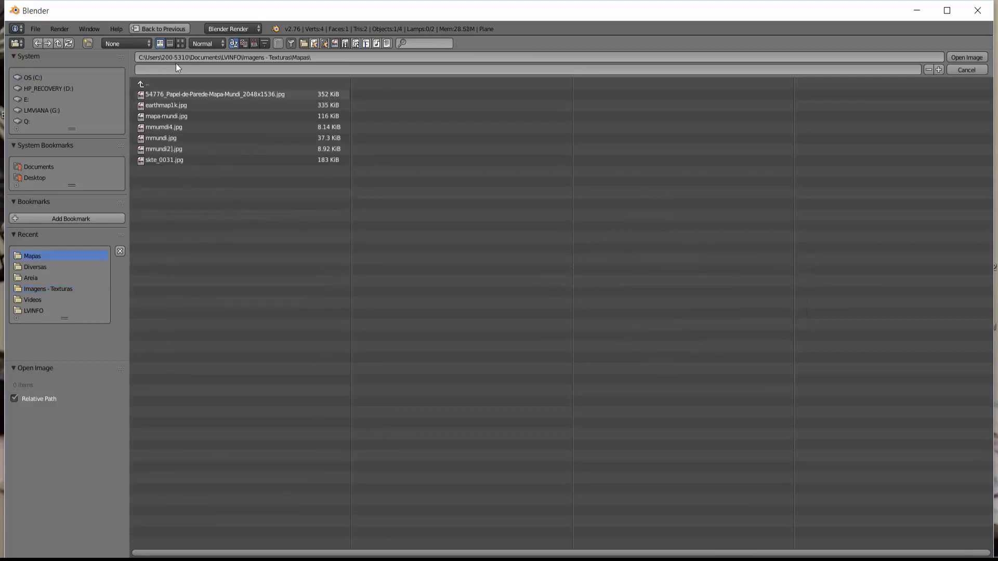
pyautogui.click(180, 43)
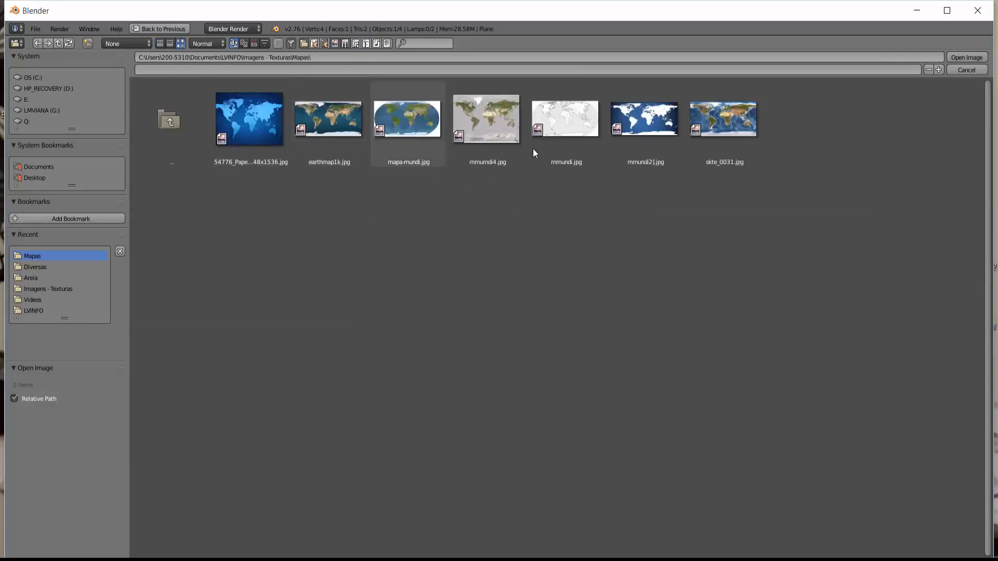
pyautogui.click(572, 128)
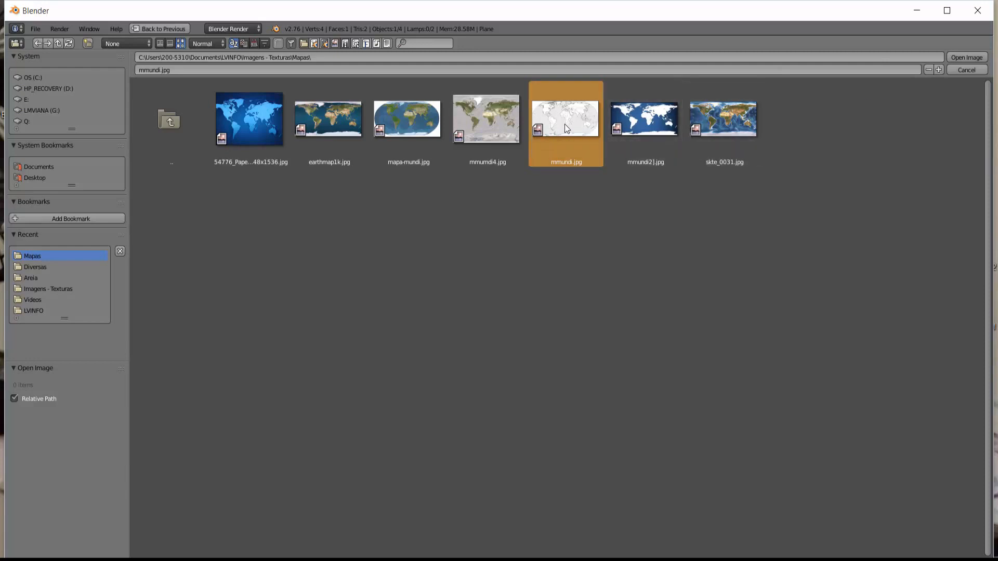
pyautogui.click(966, 57)
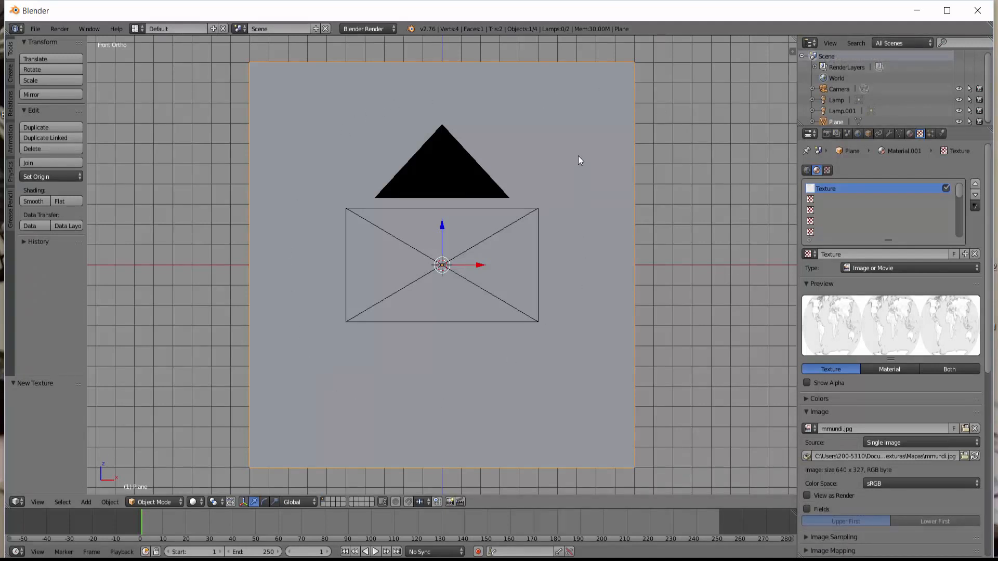
pyautogui.press('F12')
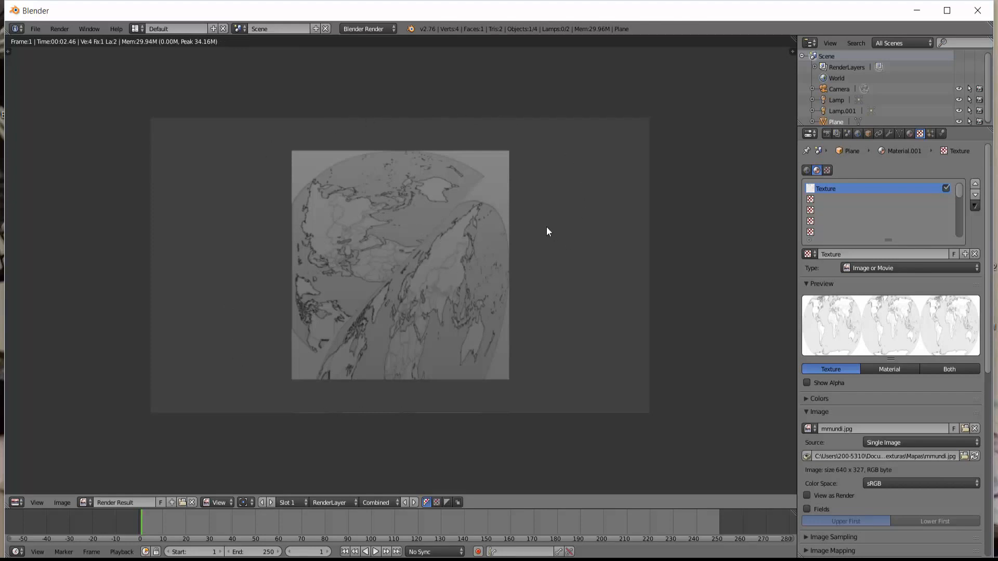
# - Brighten the world's horizon color to near white and render the scene to check the background
pyautogui.click(858, 133)
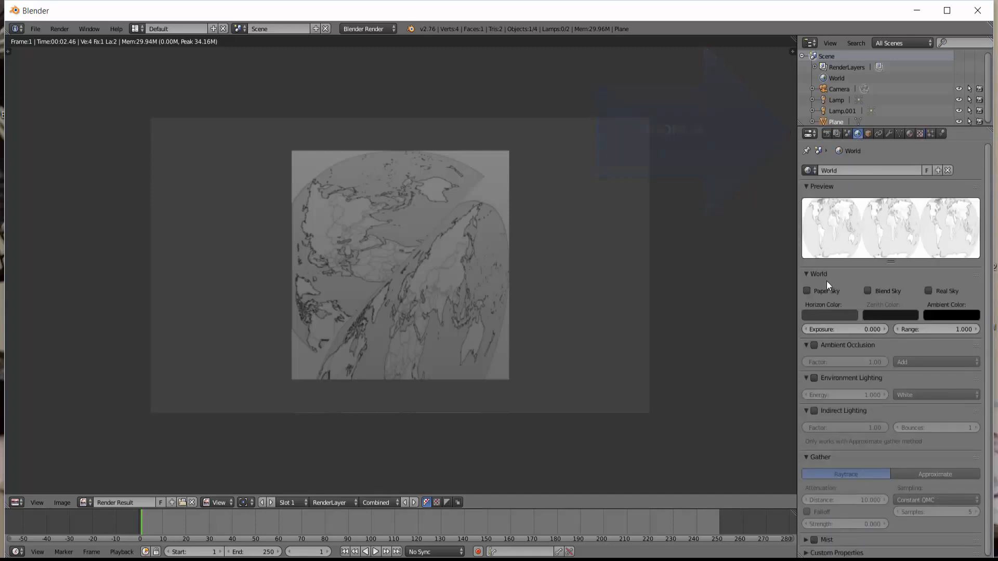
pyautogui.click(830, 315)
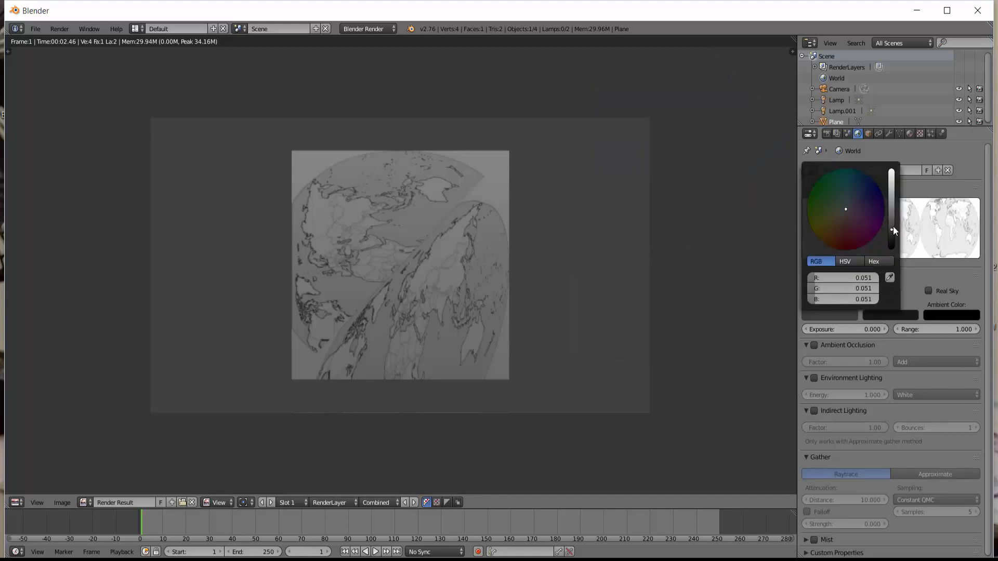
pyautogui.moveTo(893, 226); pyautogui.dragTo(892, 174)
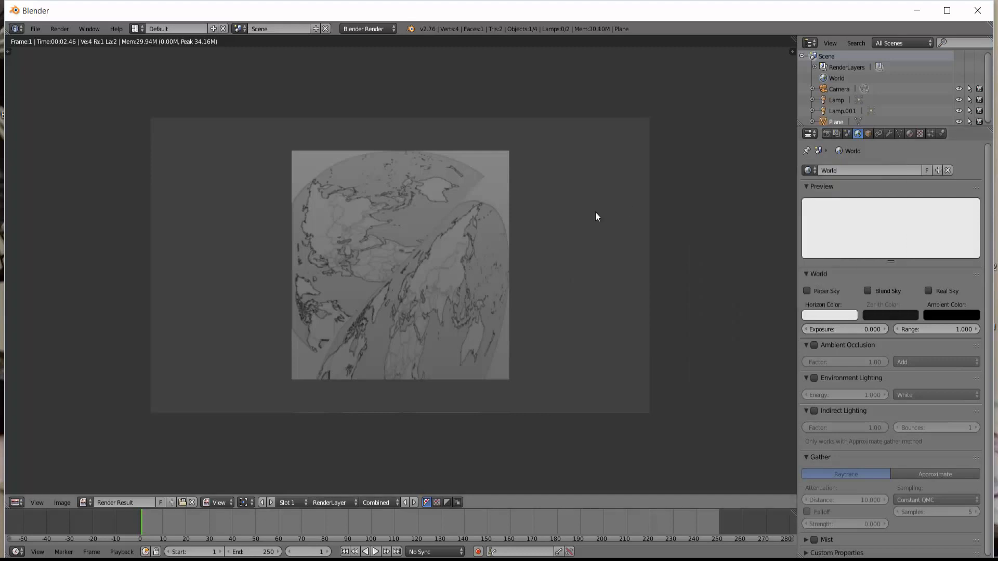
pyautogui.press('F12')
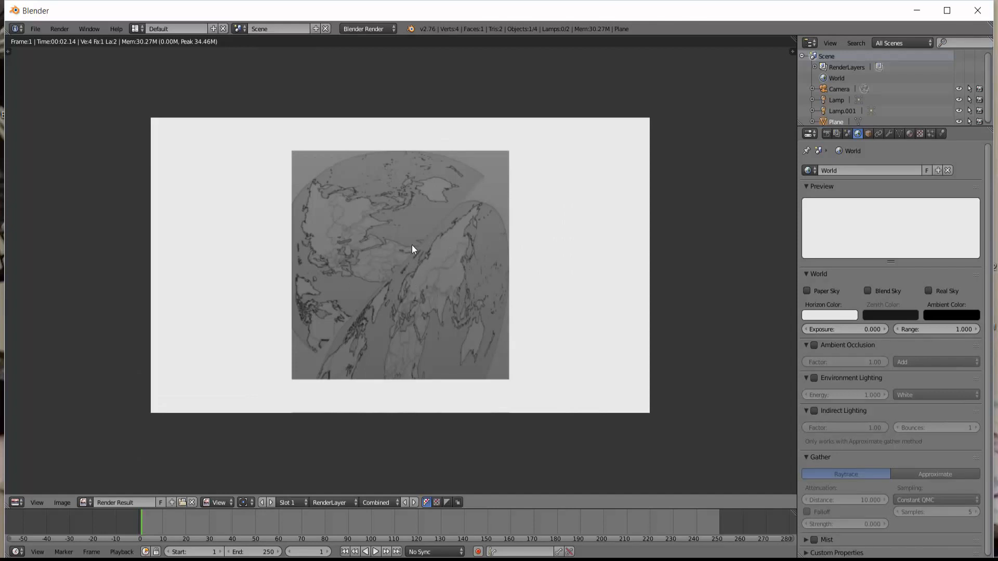
pyautogui.press('Escape')
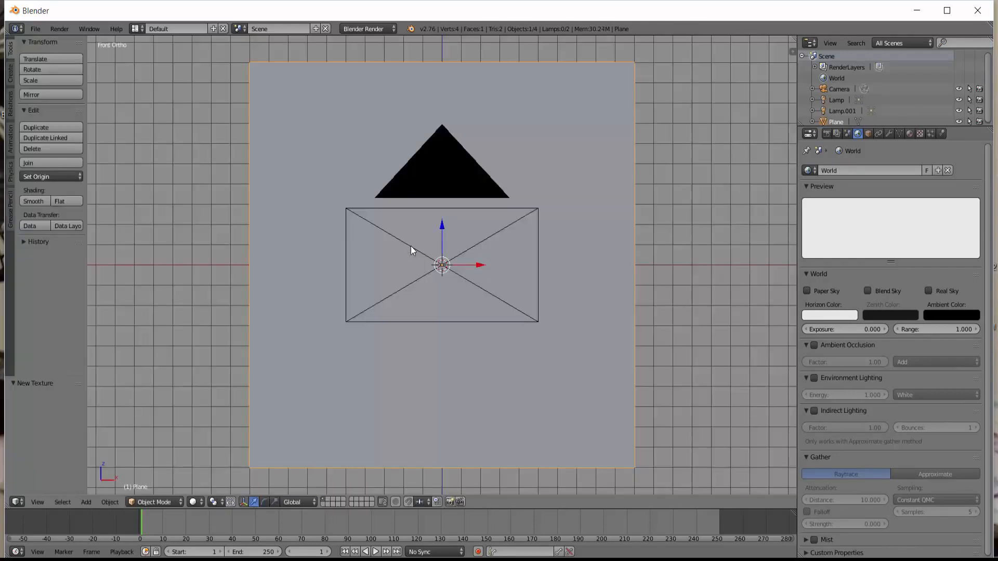
# - Set the plane material's Emit shading to 0.08 and render the scene to check its brightness
pyautogui.click(910, 133)
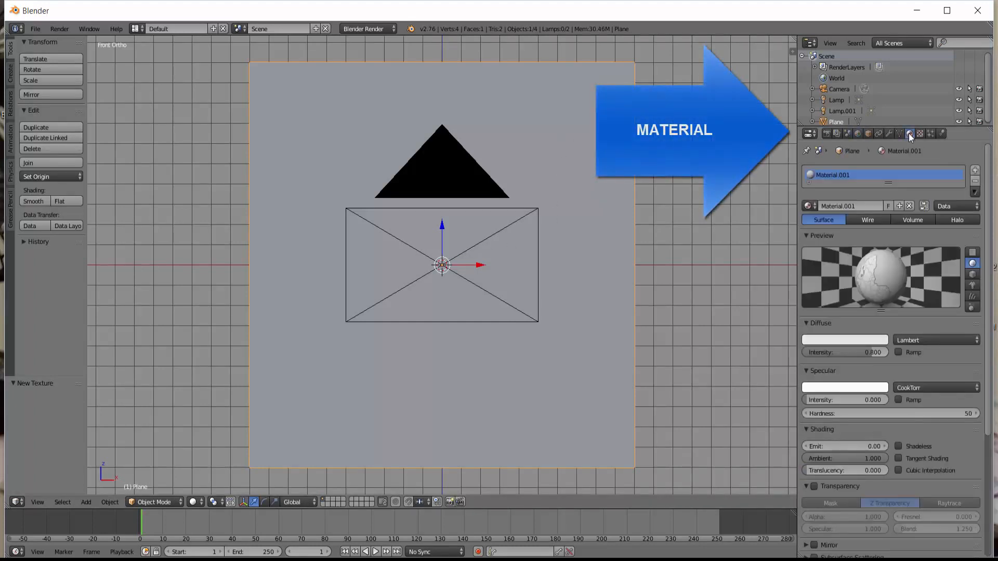
pyautogui.scroll(-3, 821, 404)
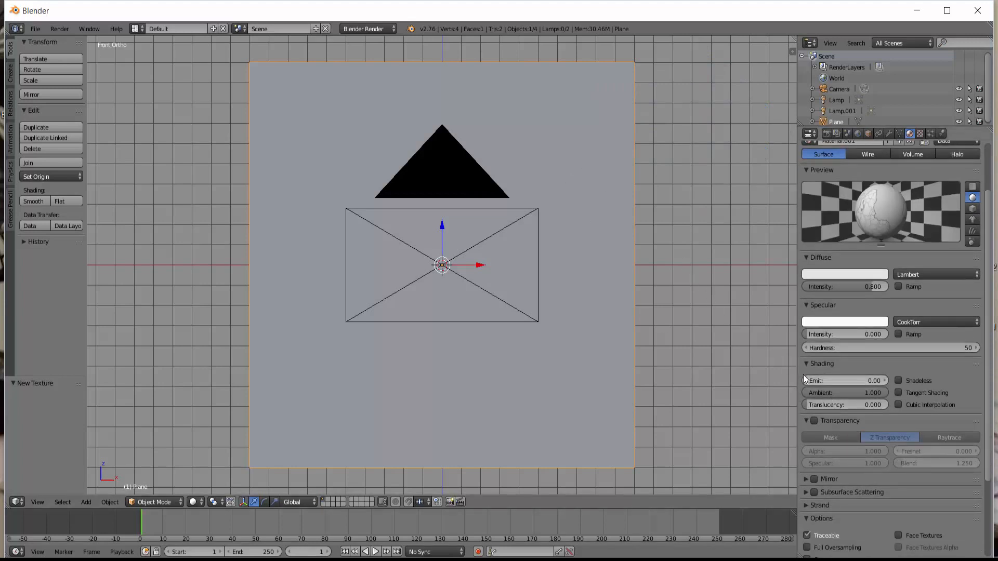
pyautogui.scroll(-1, 803, 373)
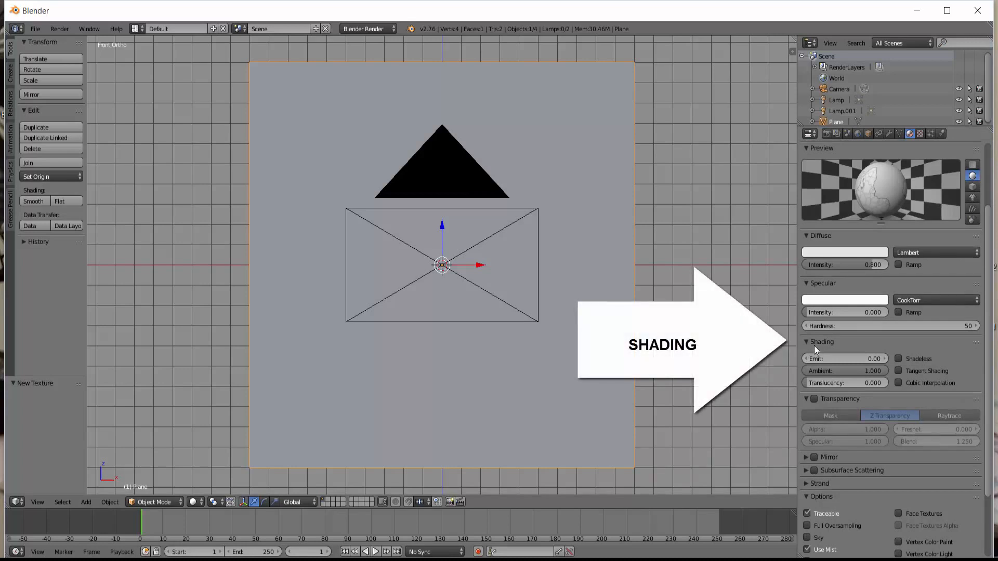
pyautogui.click(886, 363)
pyautogui.click(885, 362)
pyautogui.click(885, 363)
pyautogui.click(885, 362)
pyautogui.click(885, 362)
pyautogui.click(885, 362)
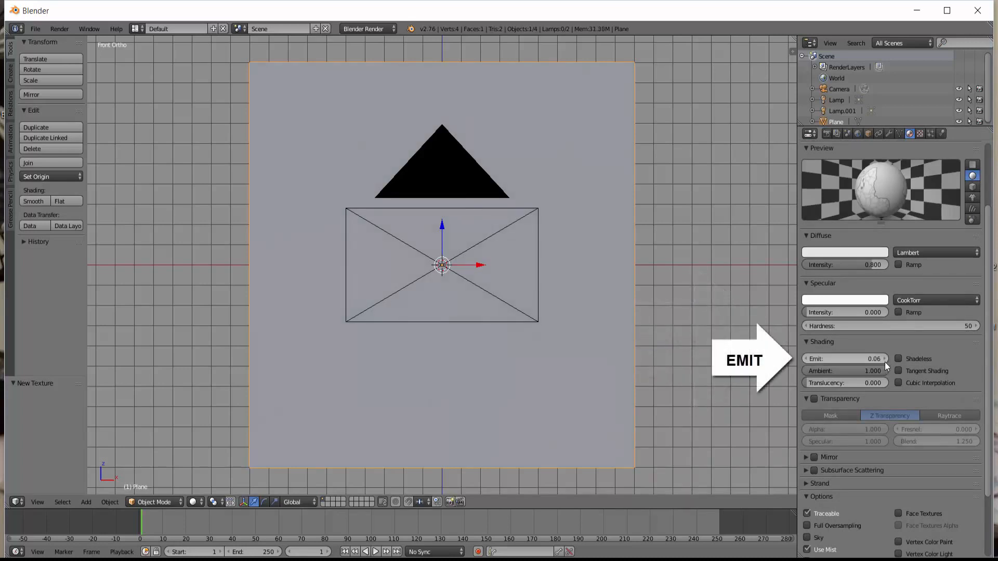
pyautogui.click(885, 362)
pyautogui.click(885, 362)
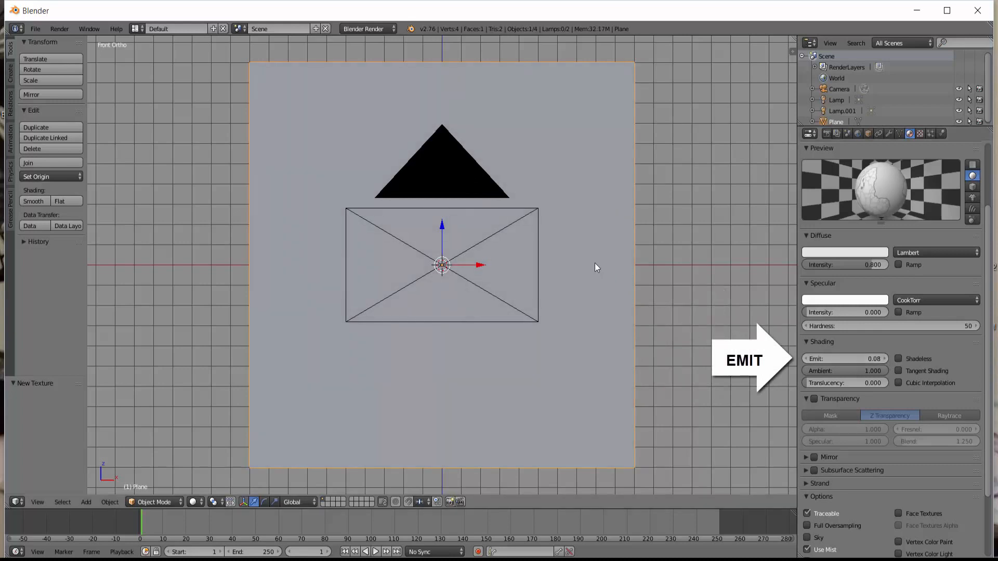
pyautogui.press('F12')
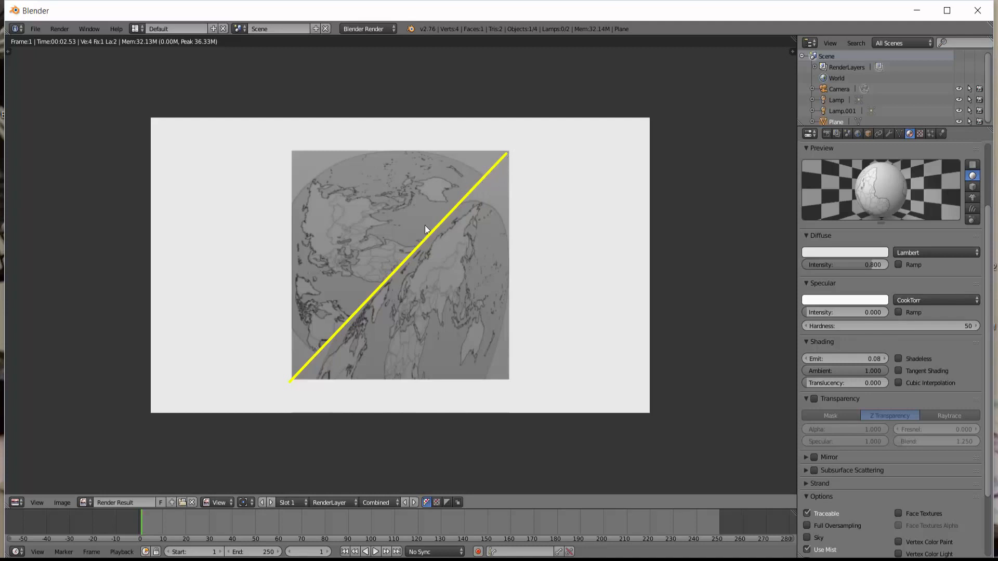
pyautogui.press('Escape')
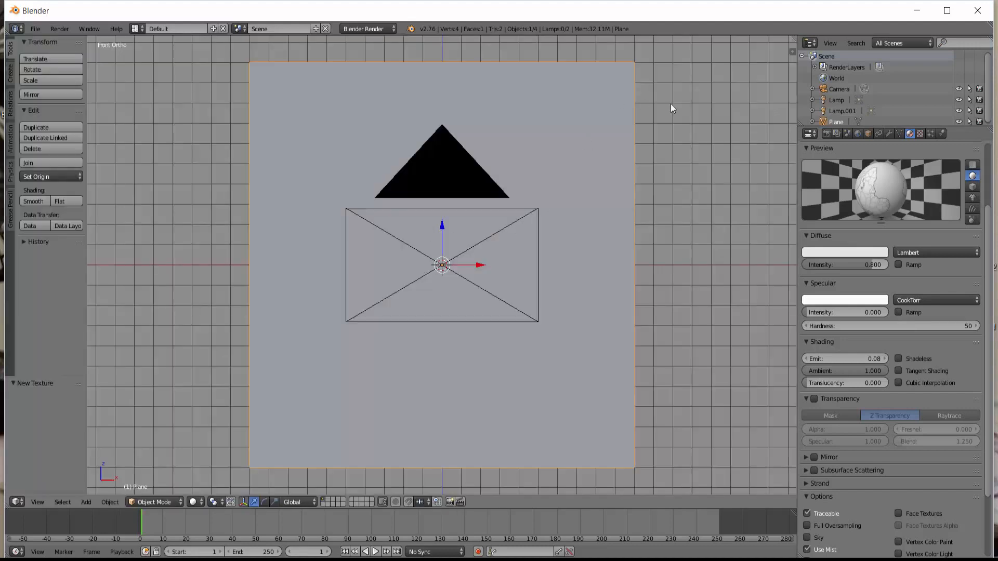
# - Set the image texture's mapping coordinates to Generated and render the scene to check the map on the plane
pyautogui.click(920, 134)
pyautogui.scroll(-2, 869, 398)
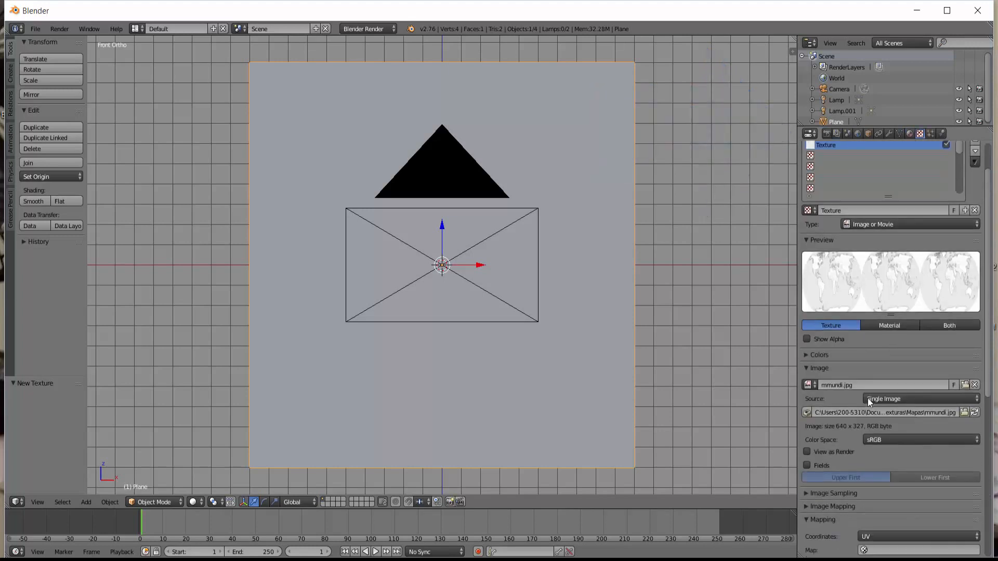
pyautogui.scroll(-5, 868, 399)
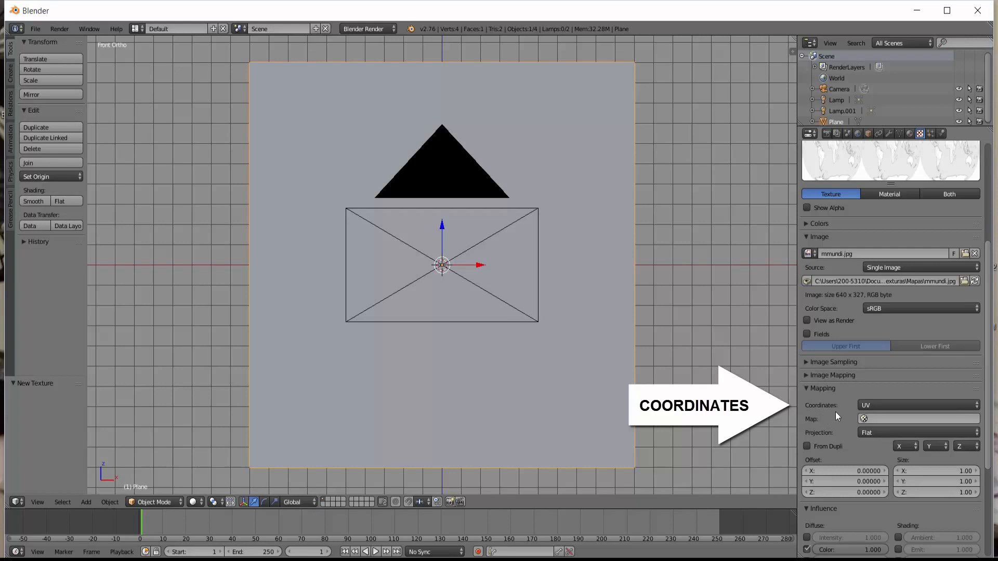
pyautogui.click(887, 408)
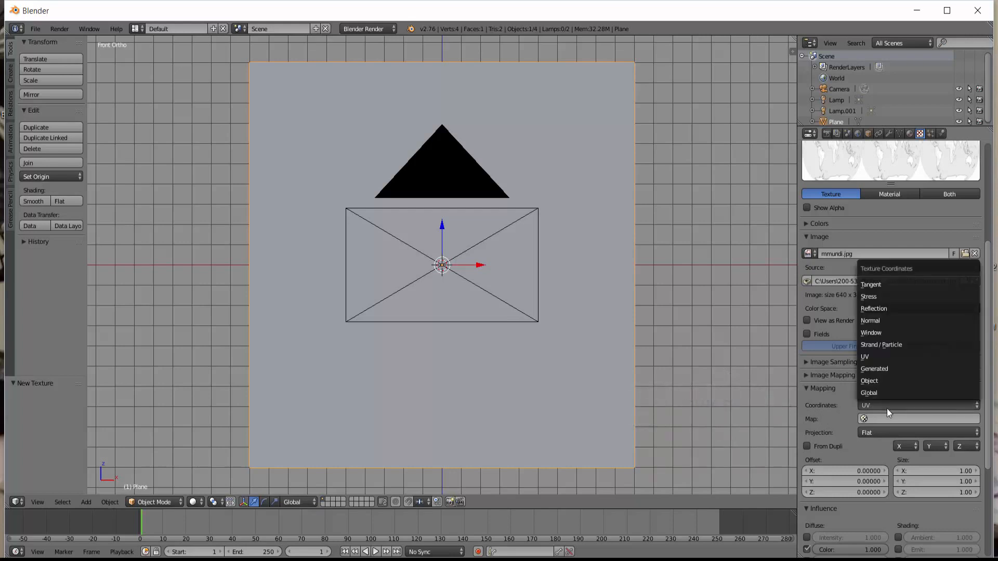
pyautogui.click(888, 367)
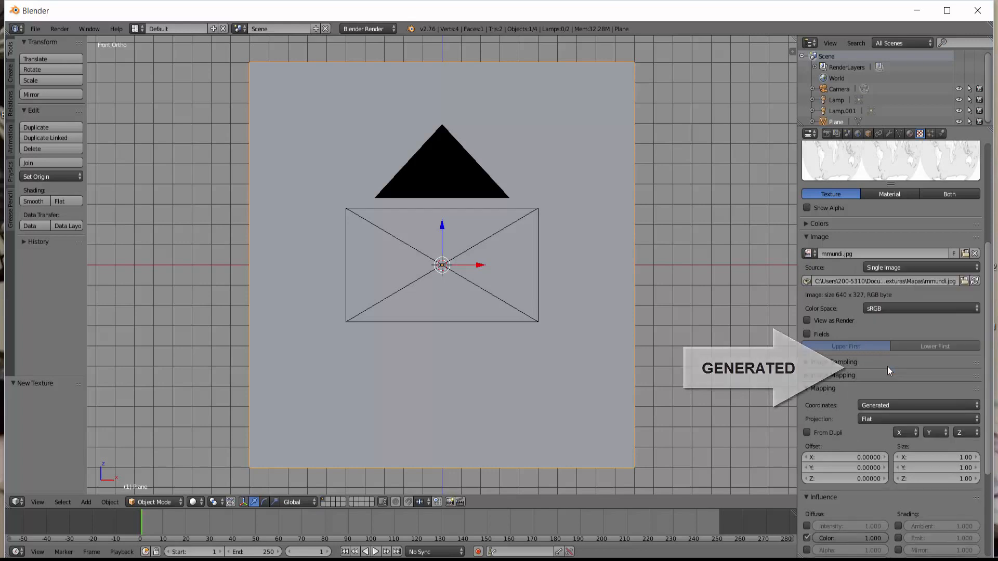
pyautogui.press('F12')
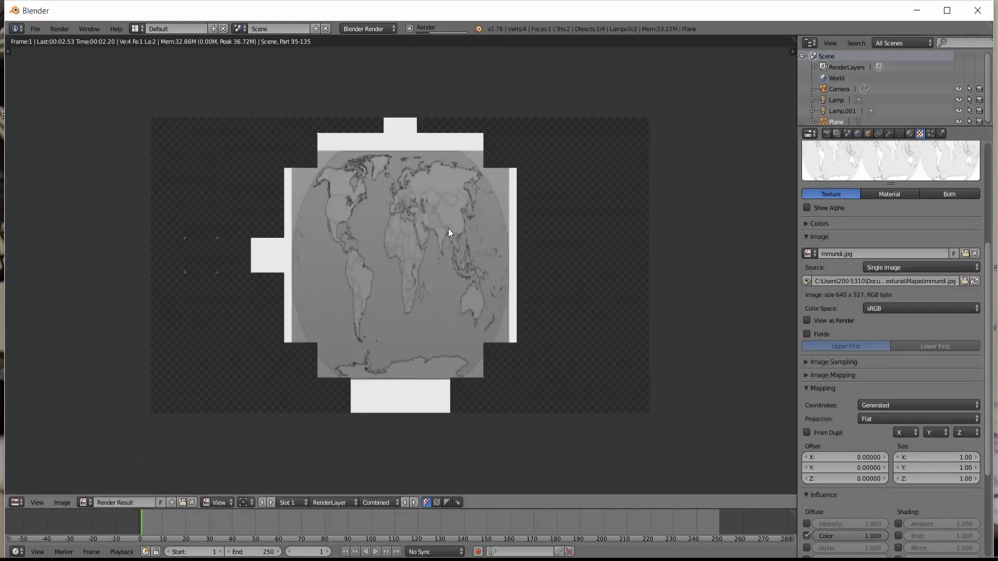
pyautogui.press('Escape')
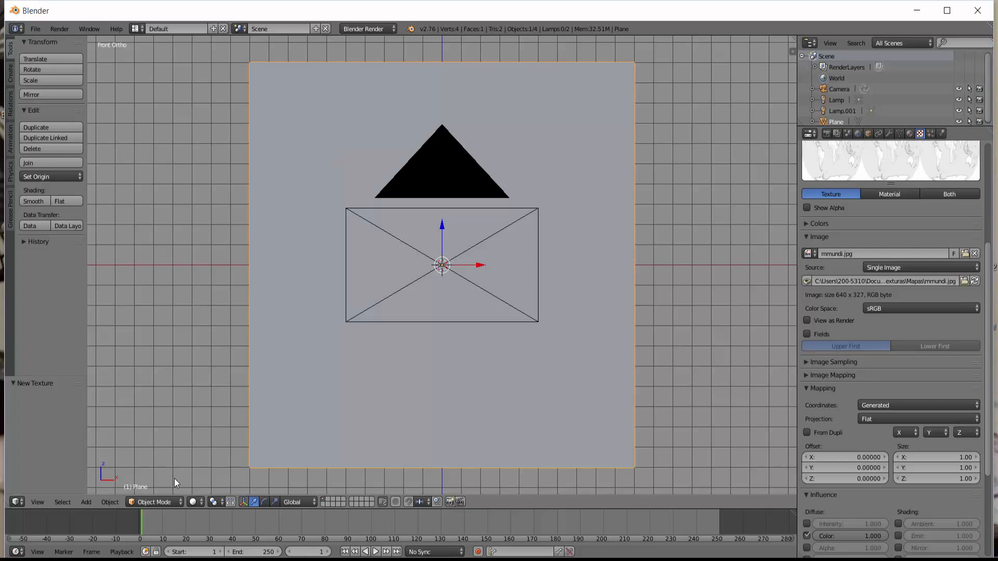
# - Enter Edit Mode on the plane and add 17 evenly spaced vertical loop cuts without sliding them
pyautogui.click(173, 501)
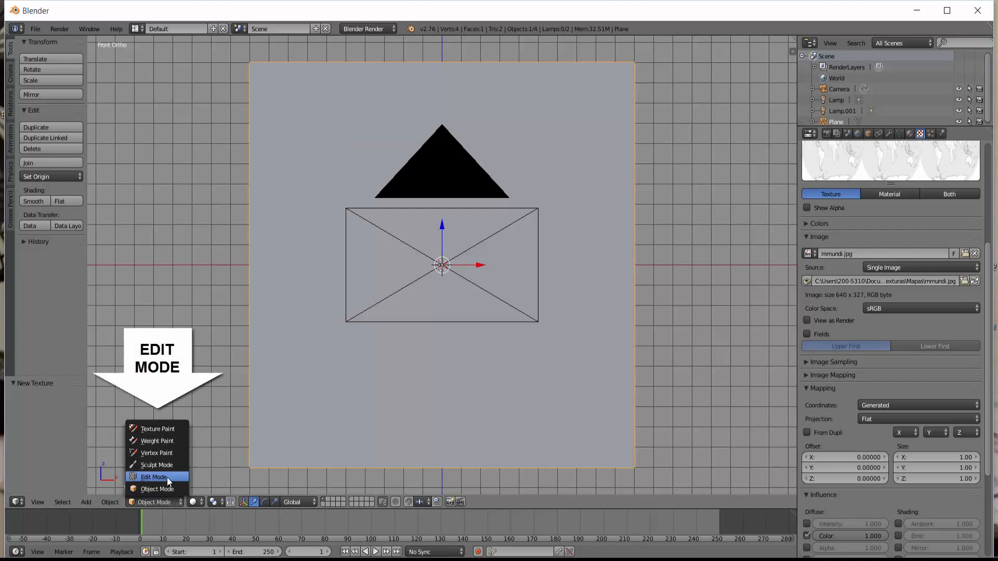
pyautogui.click(167, 477)
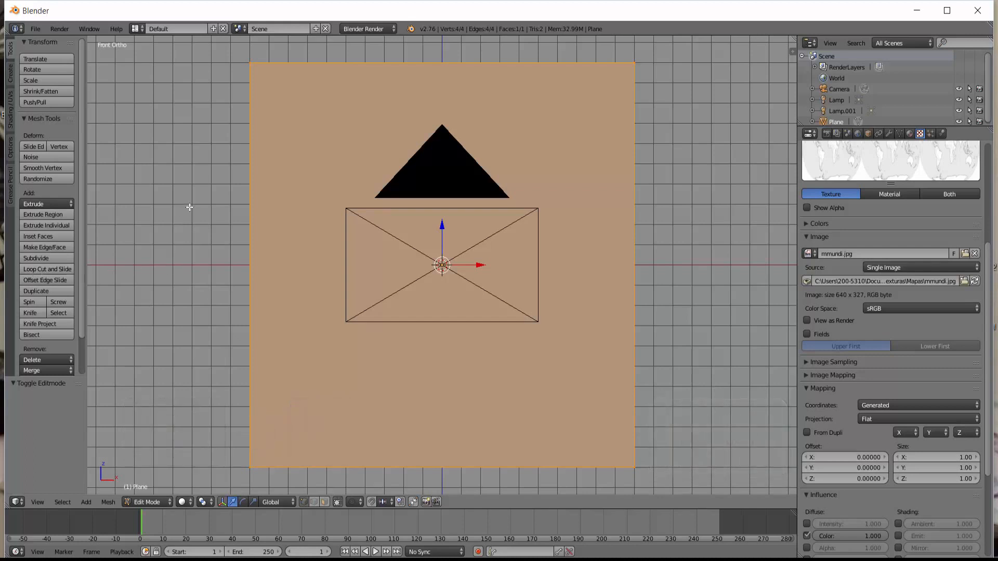
pyautogui.hotkey('ctrl', 'r')
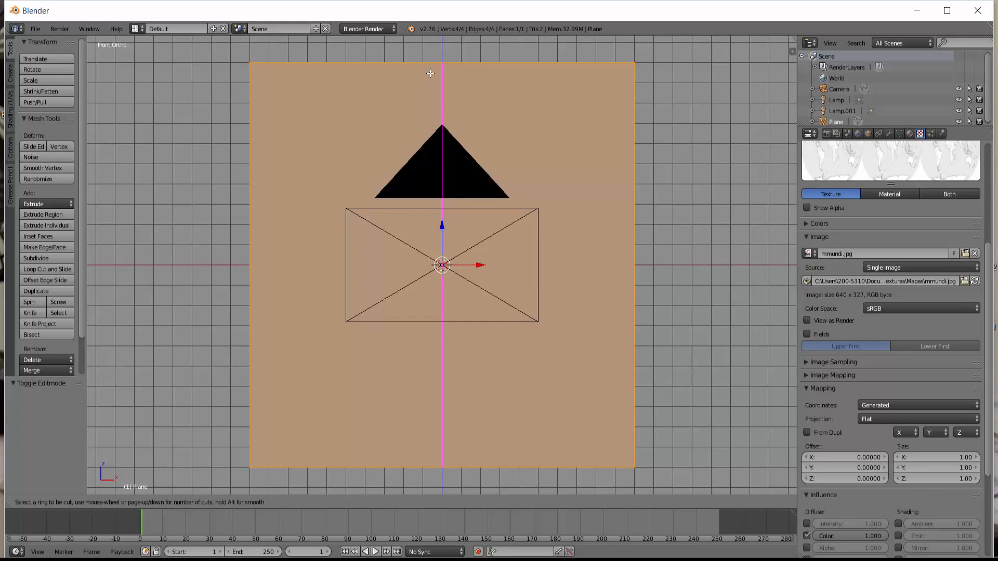
pyautogui.scroll(1, 430, 74)
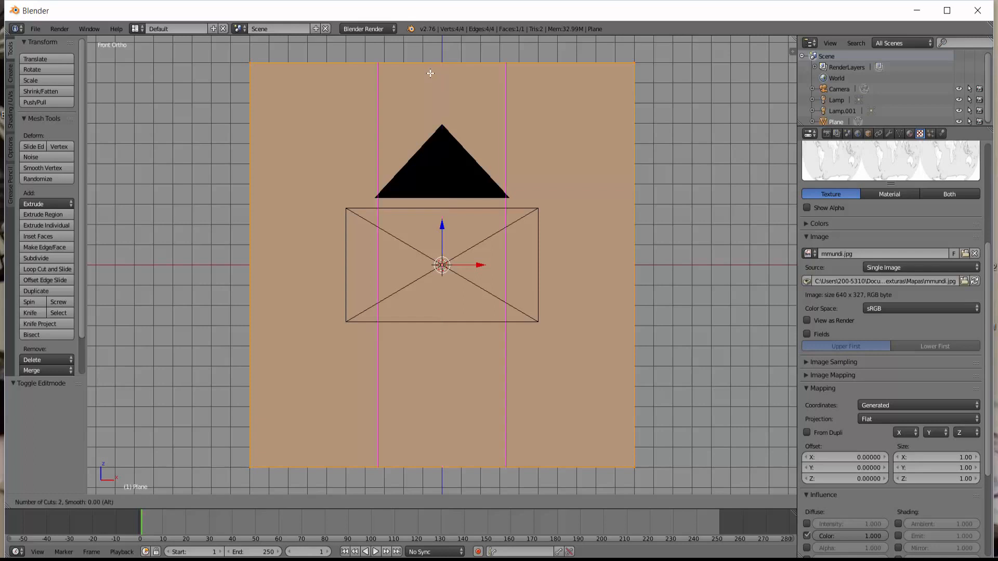
pyautogui.scroll(1, 431, 74)
pyautogui.scroll(2, 430, 73)
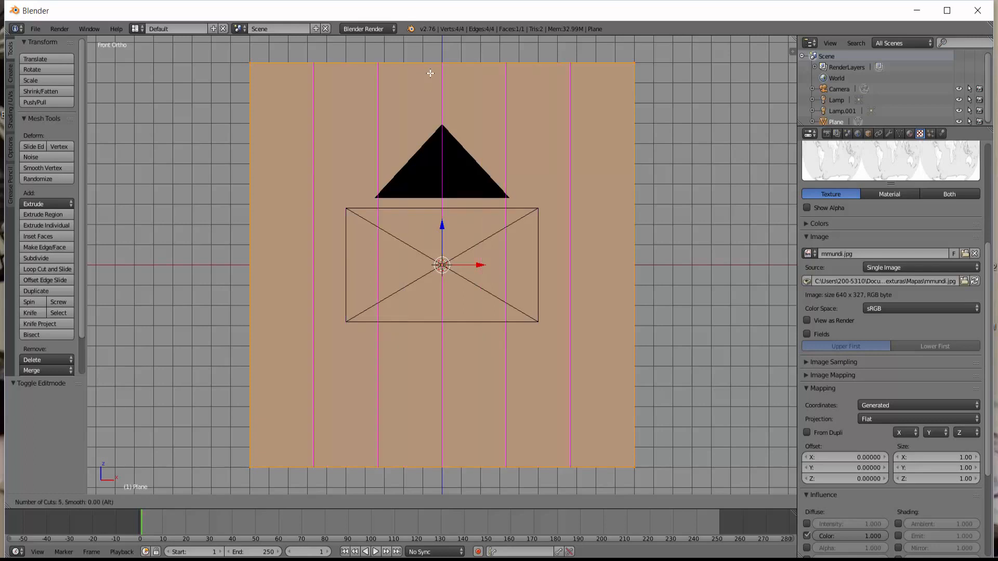
pyautogui.scroll(4, 430, 73)
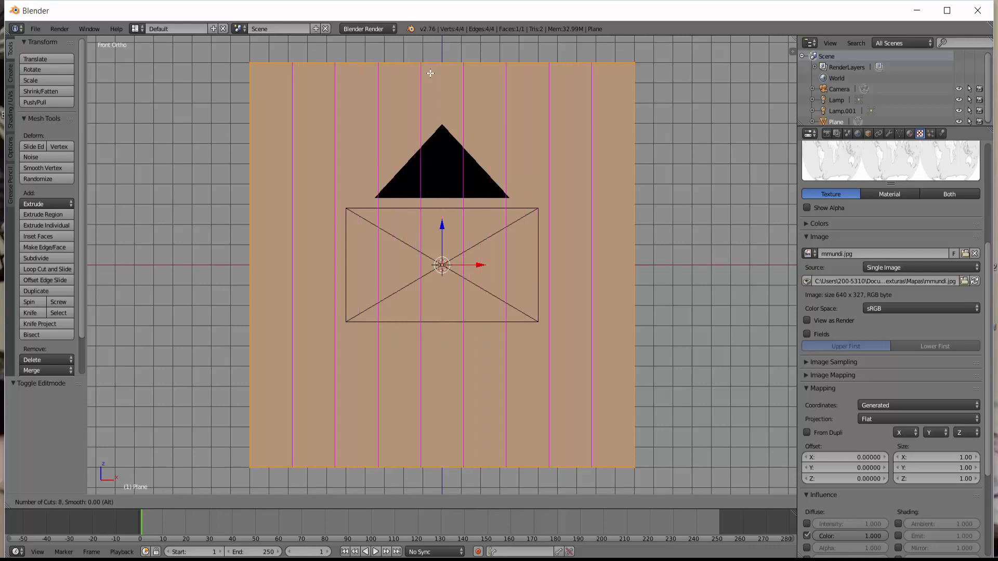
pyautogui.scroll(1, 431, 73)
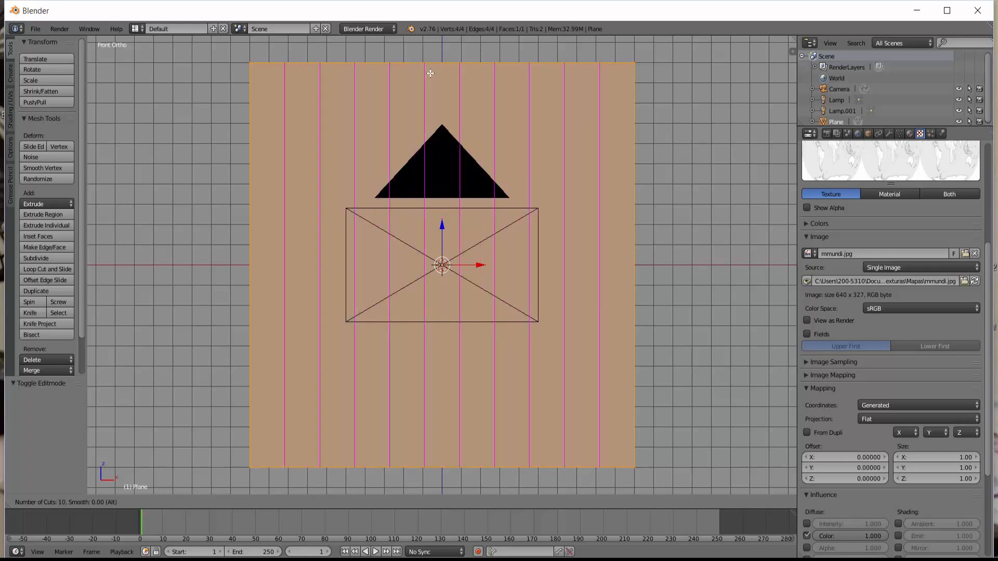
pyautogui.scroll(2, 431, 74)
pyautogui.scroll(5, 430, 73)
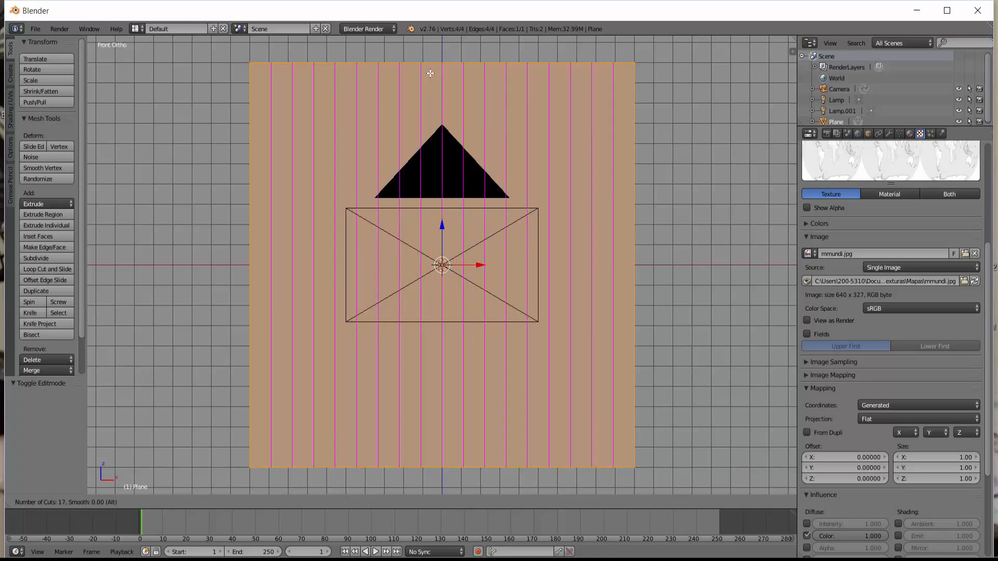
pyautogui.click(430, 73)
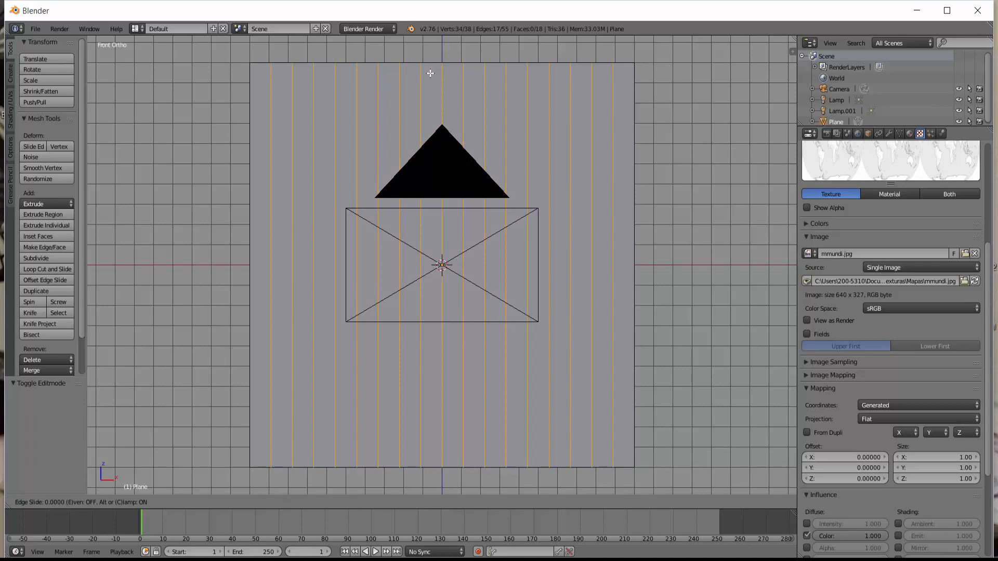
pyautogui.click(431, 73)
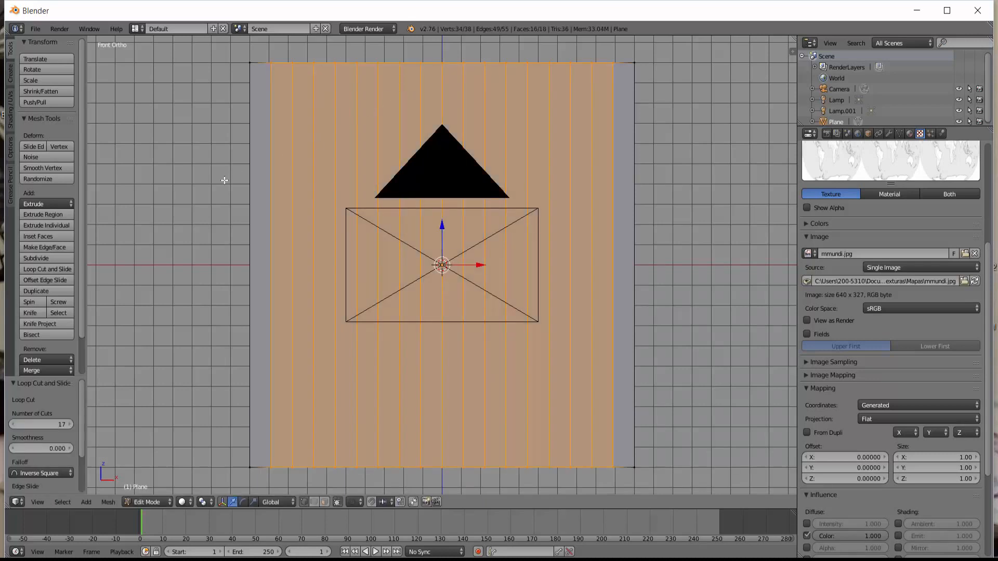
# - Clear the selection, switch to edge selection and select every second vertical edge of the plane, including both outer side edges
pyautogui.press('a')
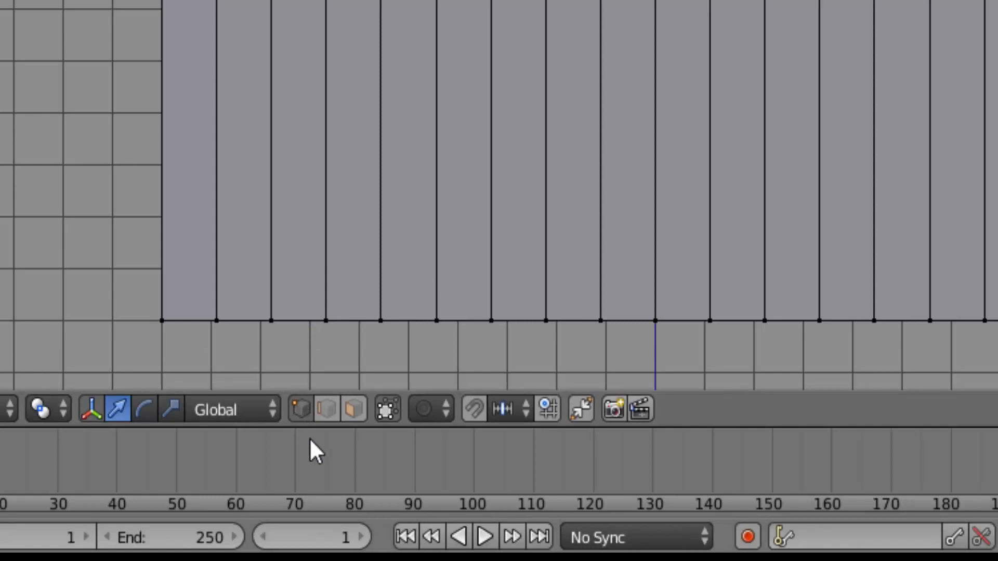
pyautogui.click(327, 407)
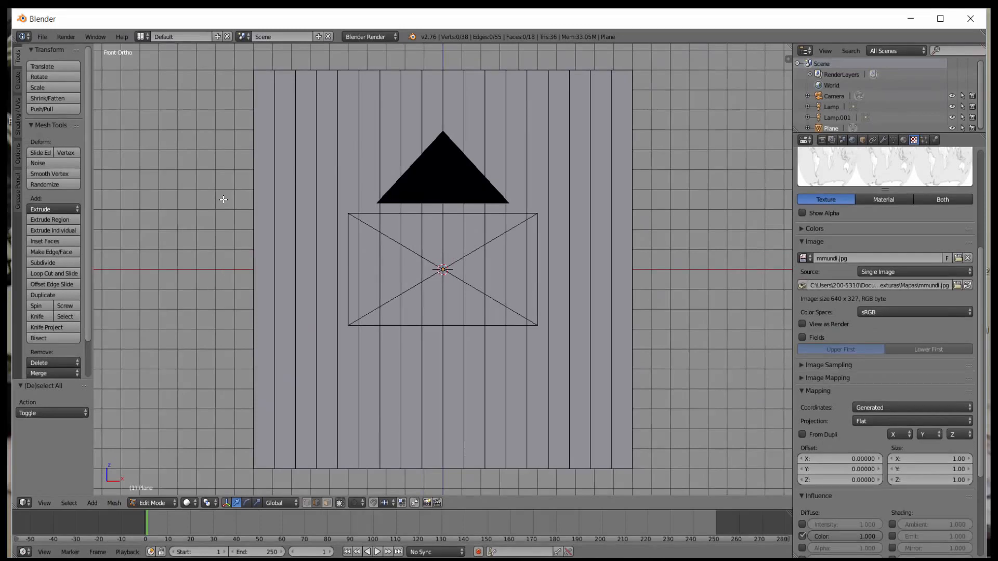
pyautogui.rightClick(255, 181)
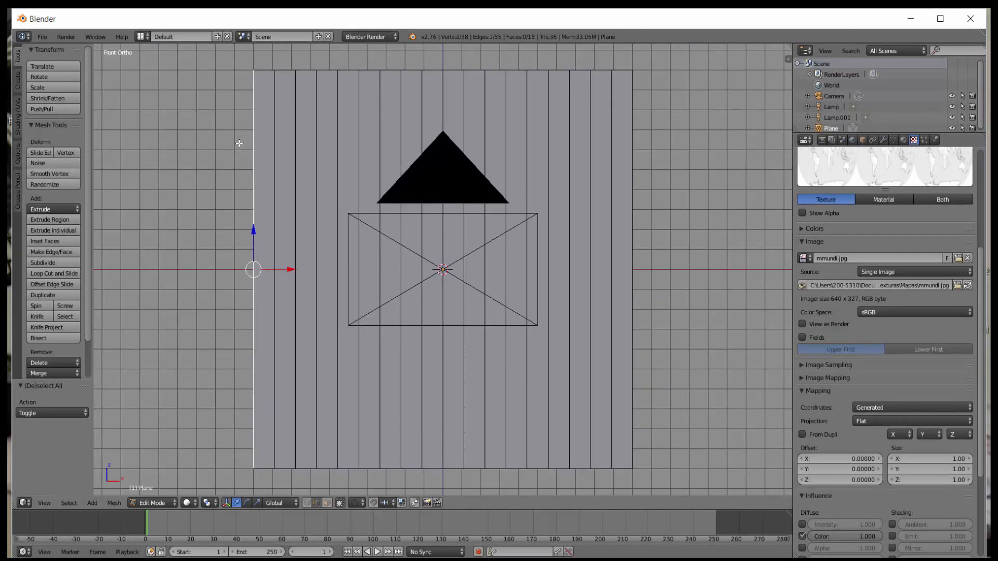
pyautogui.press('shift')
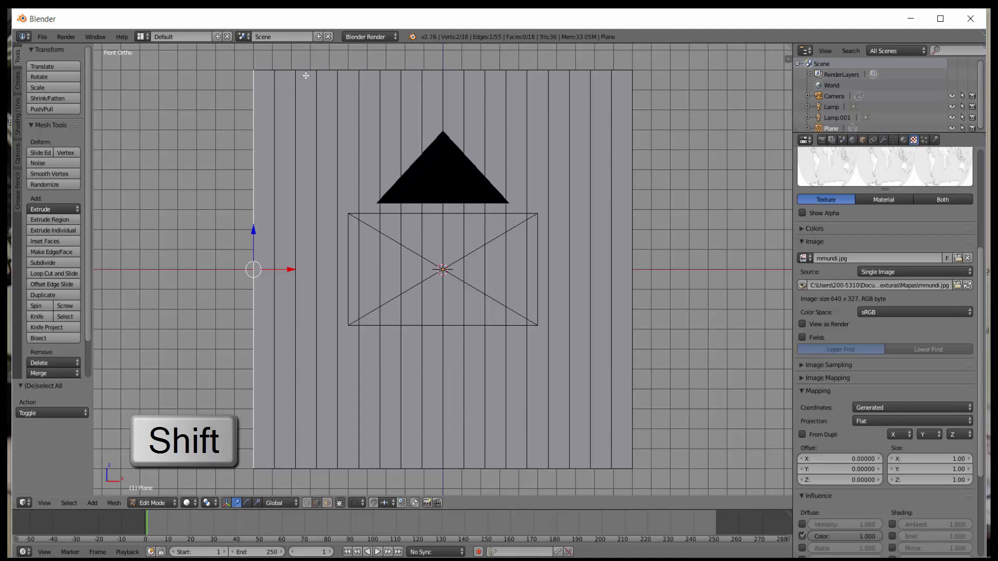
pyautogui.keyDown('shift'); pyautogui.rightClick(296, 115); pyautogui.keyUp('shift')
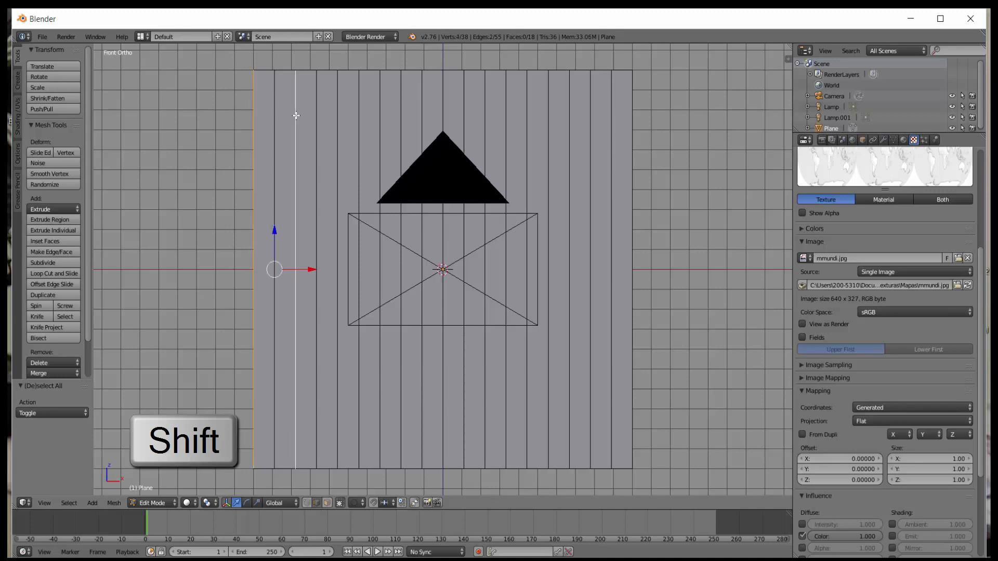
pyautogui.keyDown('shift'); pyautogui.rightClick(338, 97); pyautogui.keyUp('shift')
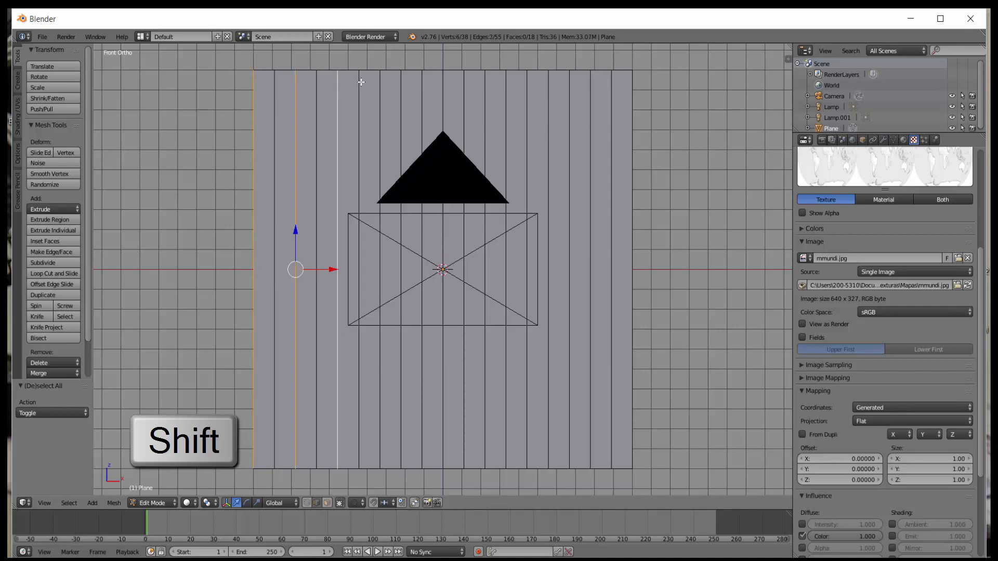
pyautogui.keyDown('shift'); pyautogui.rightClick(381, 97); pyautogui.keyUp('shift')
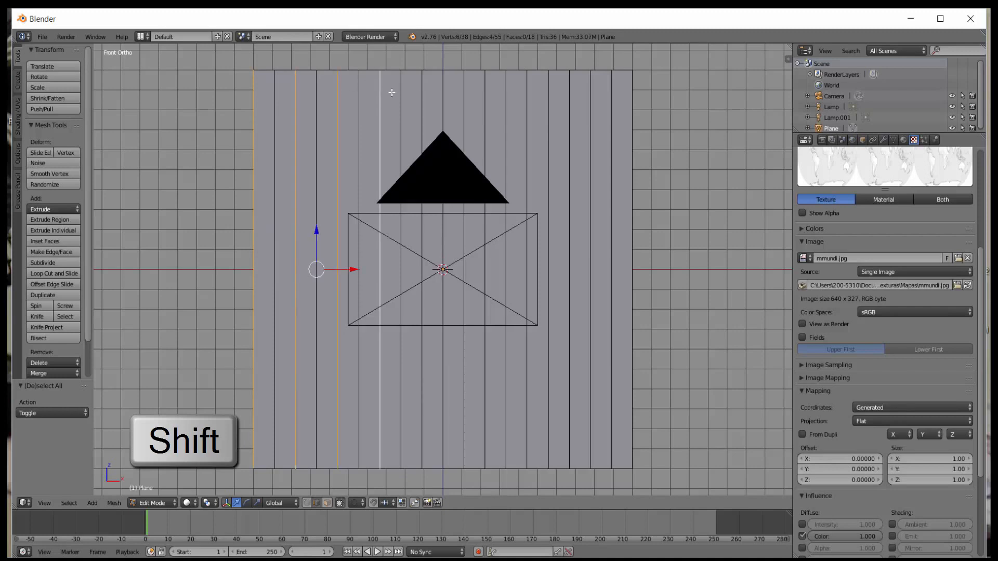
pyautogui.keyDown('shift'); pyautogui.rightClick(422, 94); pyautogui.keyUp('shift')
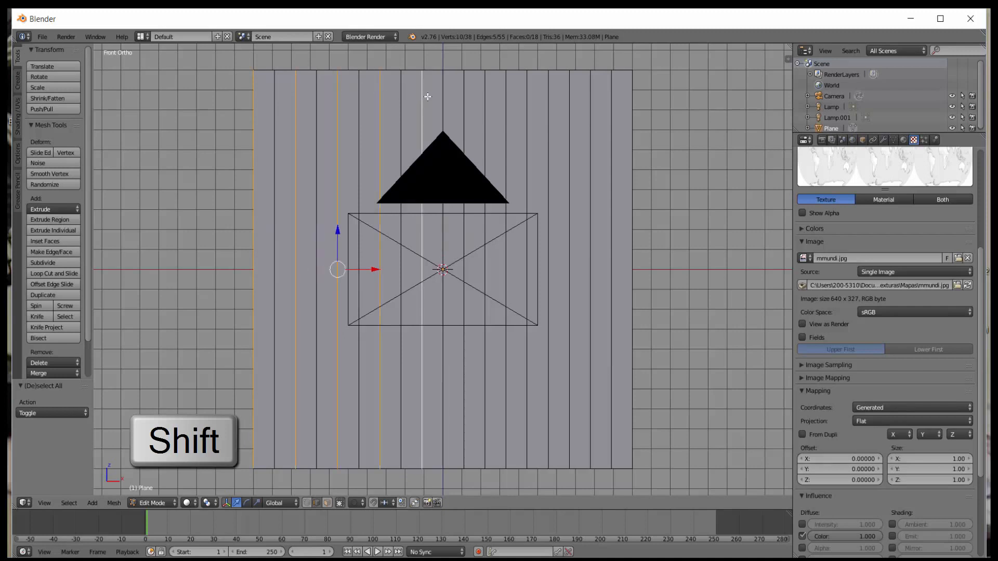
pyautogui.keyDown('shift'); pyautogui.rightClick(464, 88); pyautogui.keyUp('shift')
pyautogui.keyDown('shift'); pyautogui.rightClick(506, 92); pyautogui.keyUp('shift')
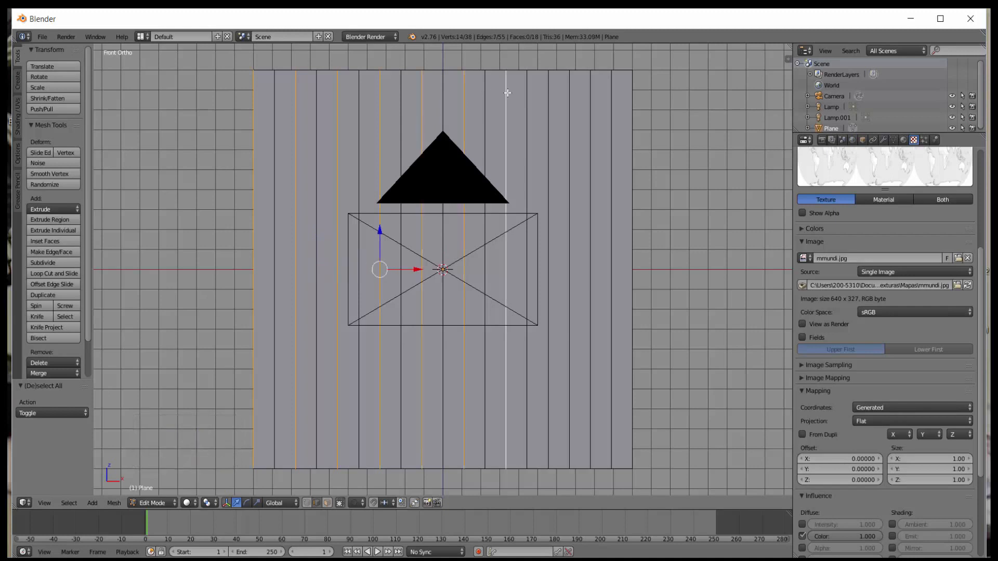
pyautogui.keyDown('shift'); pyautogui.rightClick(549, 94); pyautogui.keyUp('shift')
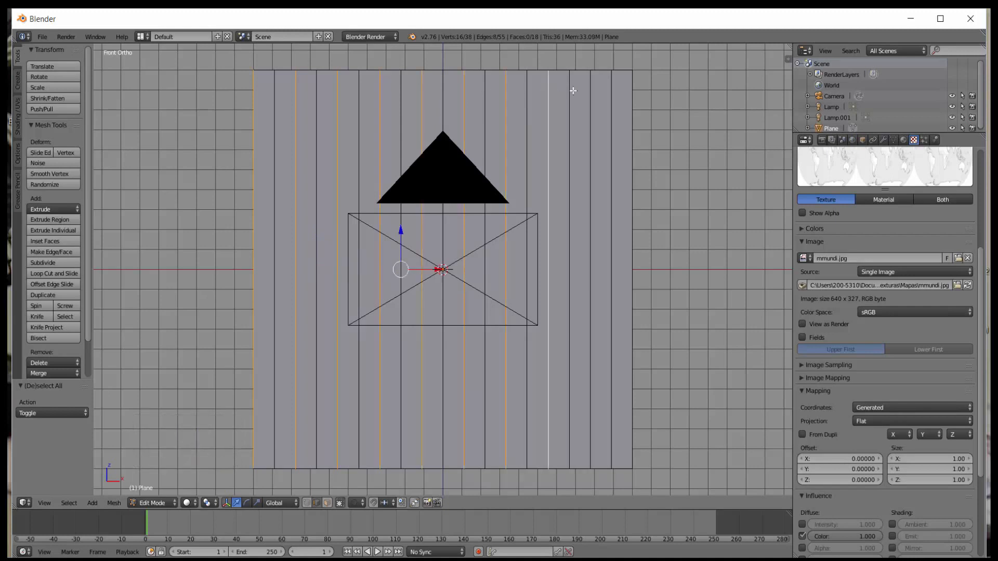
pyautogui.keyDown('shift'); pyautogui.rightClick(591, 95); pyautogui.keyUp('shift')
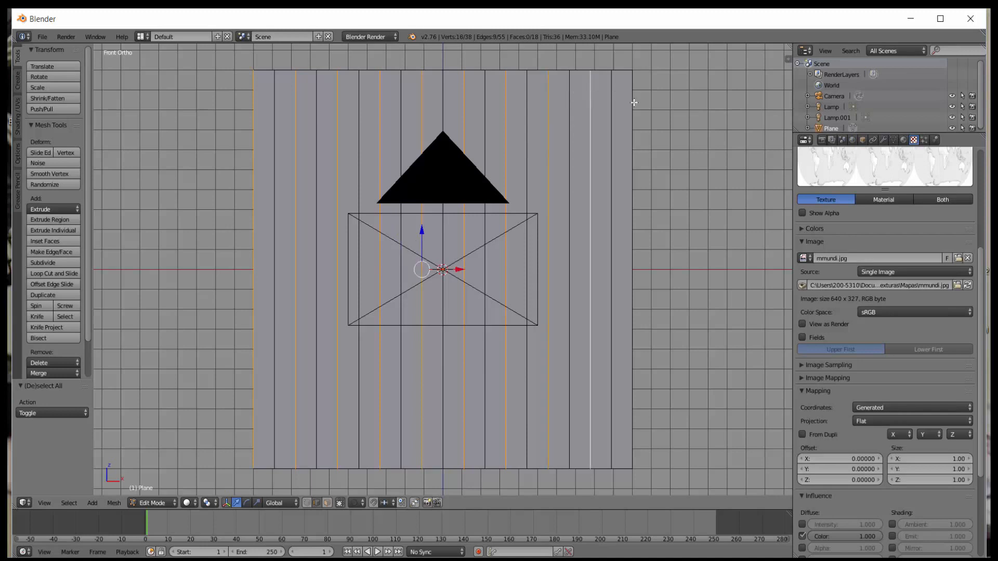
pyautogui.keyDown('shift'); pyautogui.rightClick(634, 103); pyautogui.keyUp('shift')
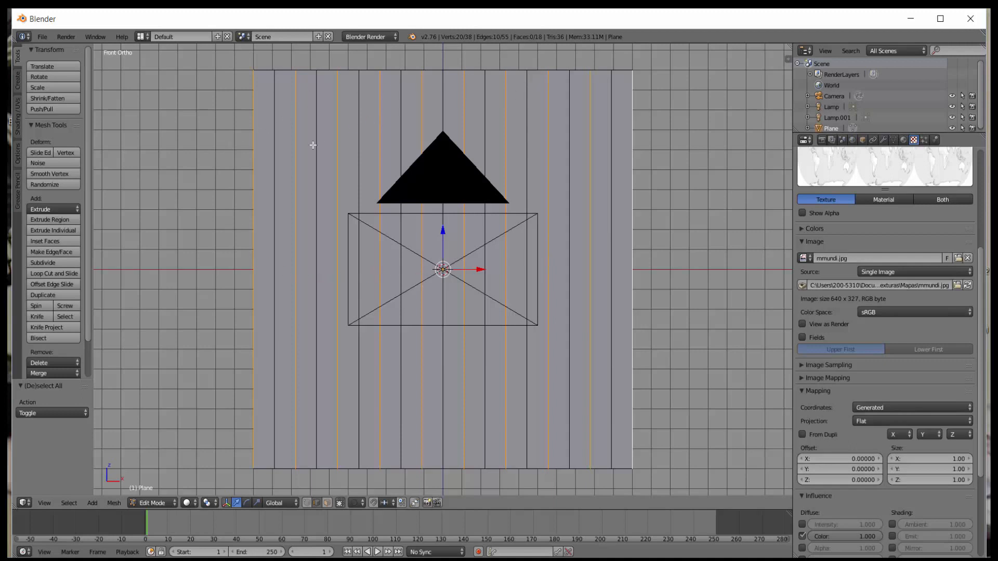
# - Move the selected edges about 0.162 along the Y axis to fold the plane into zigzag pleats
pyautogui.click(44, 502)
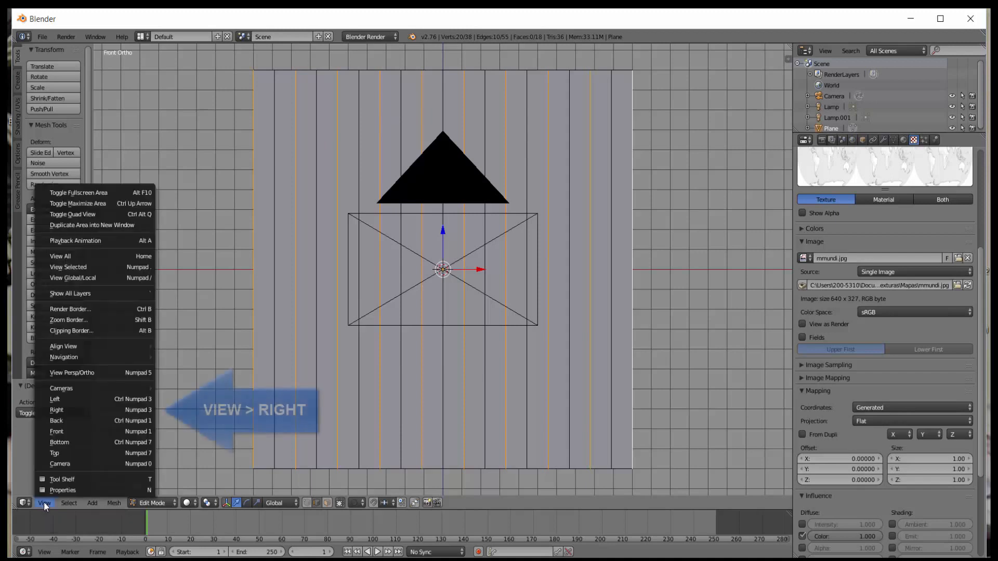
pyautogui.click(88, 409)
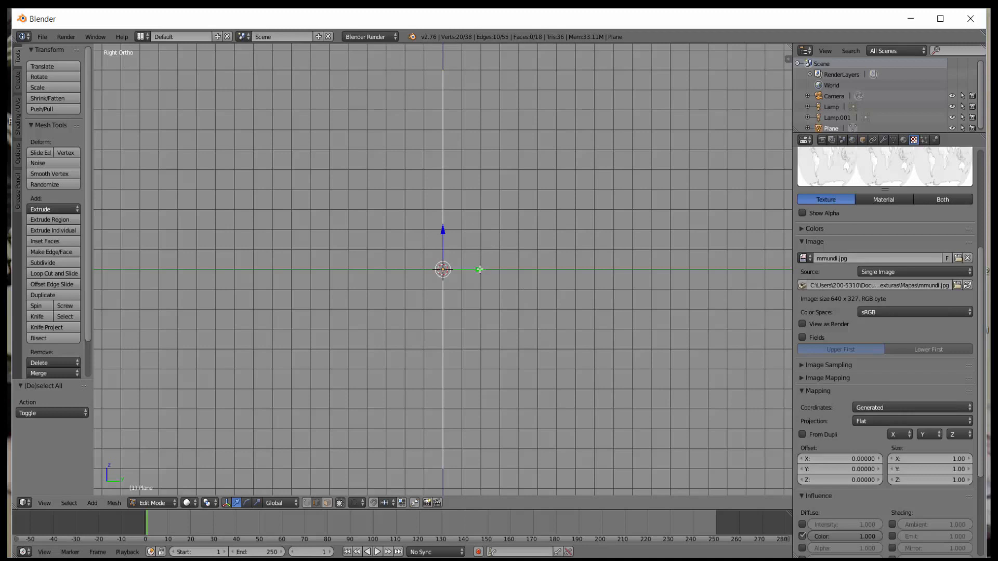
pyautogui.moveTo(479, 269); pyautogui.dragTo(511, 270)
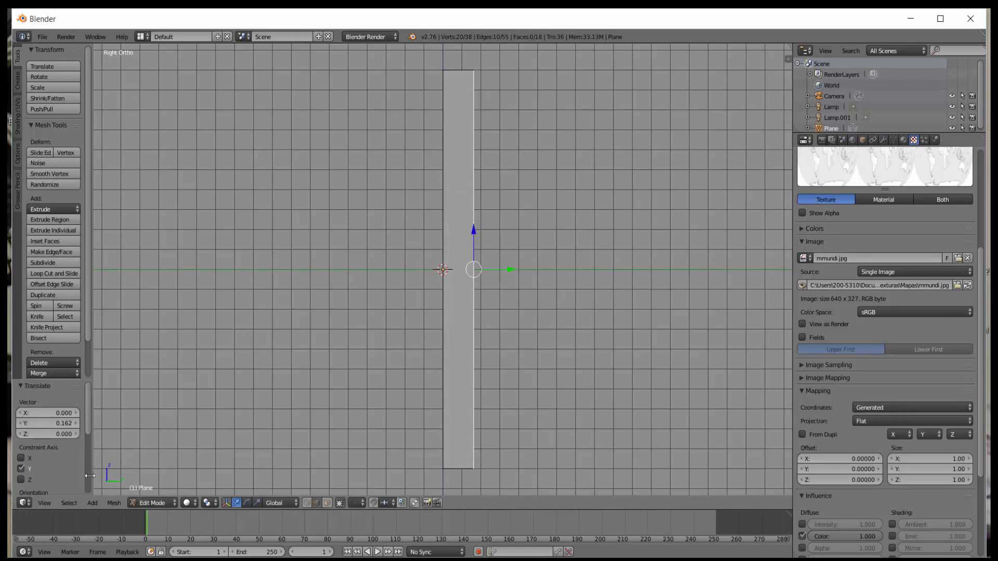
pyautogui.click(44, 503)
pyautogui.click(61, 429)
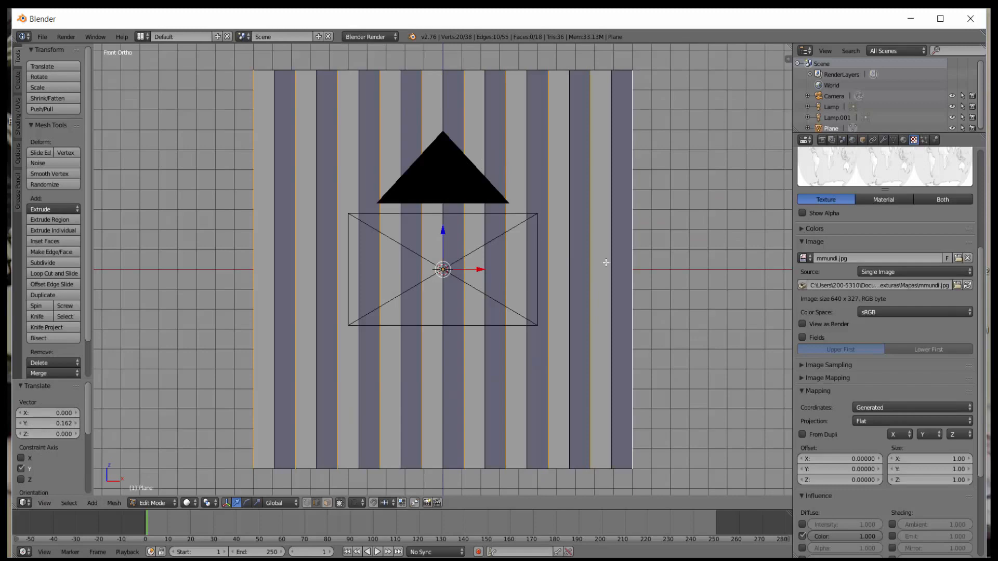
pyautogui.moveTo(696, 324); pyautogui.dragTo(711, 309, button='middle')
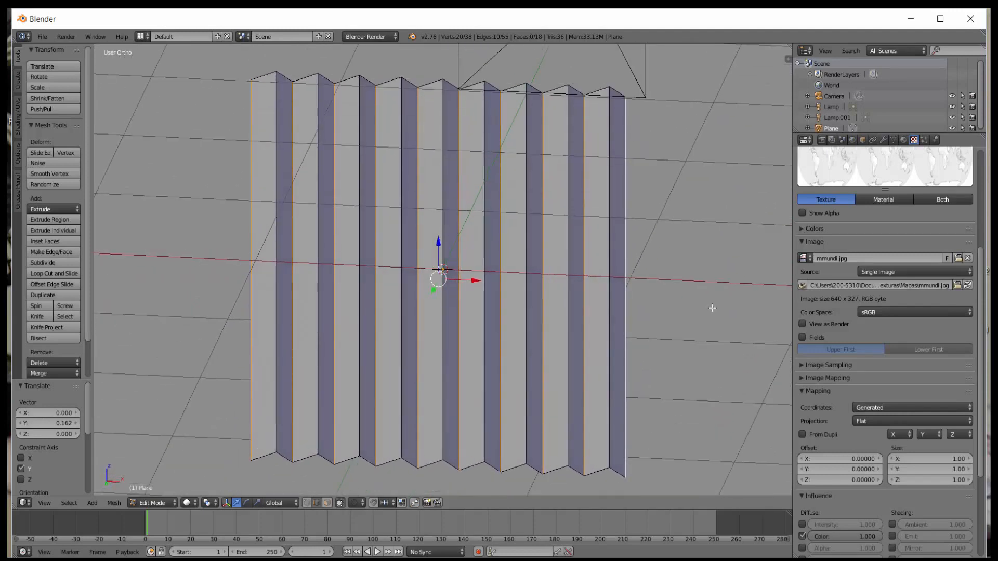
pyautogui.click(53, 505)
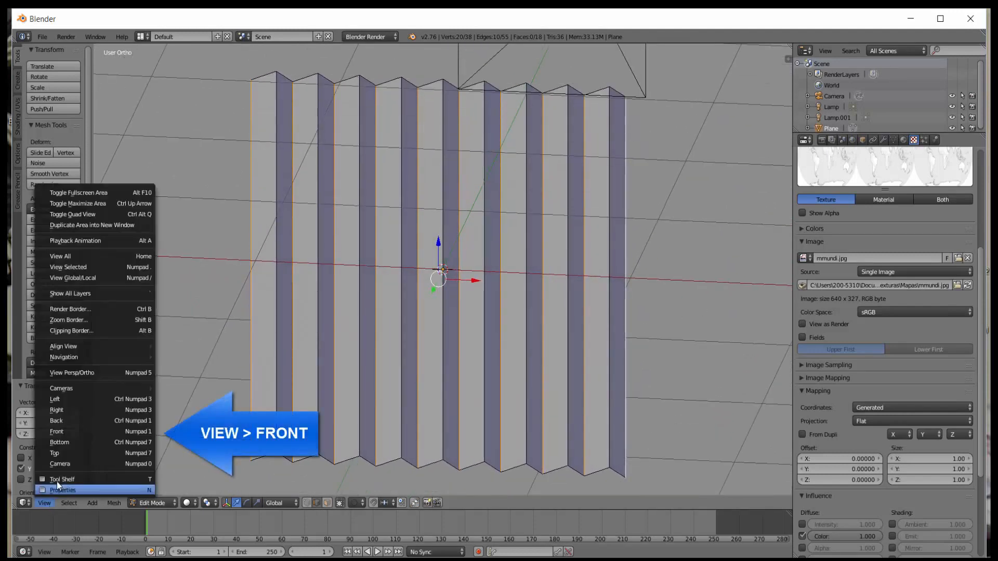
pyautogui.click(79, 430)
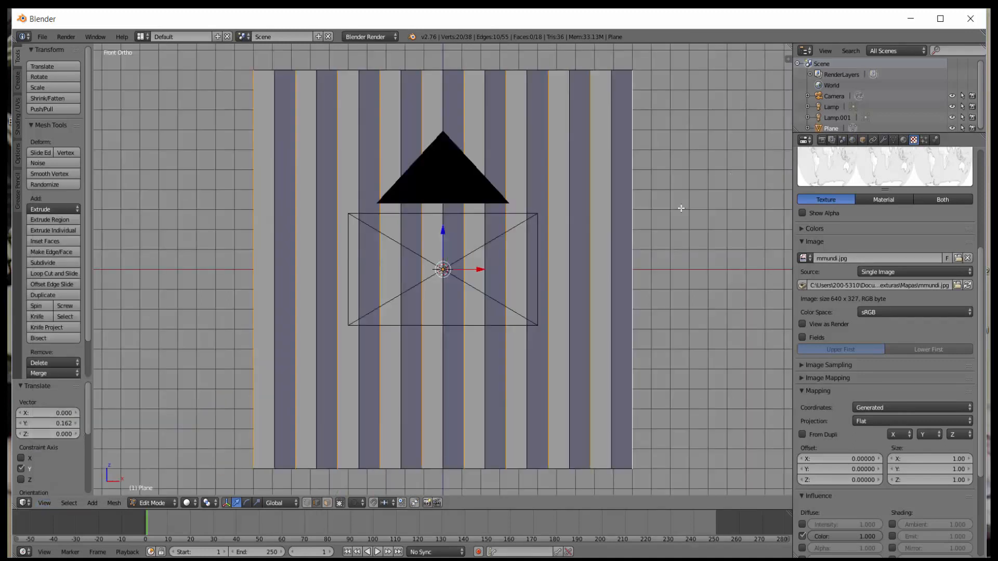
# - Select the whole pleated mesh and scale it along the X axis to about 0.120, gathering the pleats into a narrow strip
pyautogui.press('a')
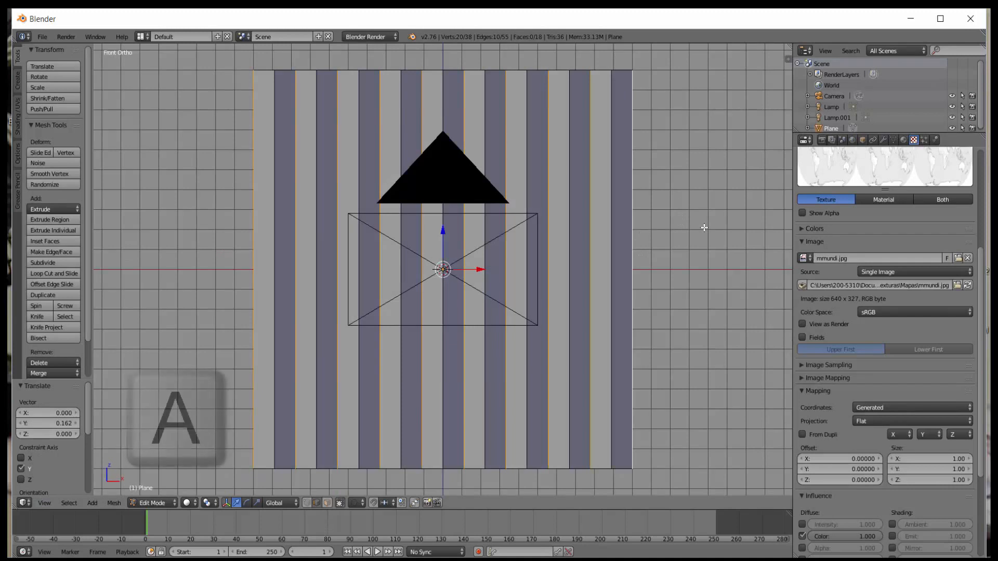
pyautogui.press('a')
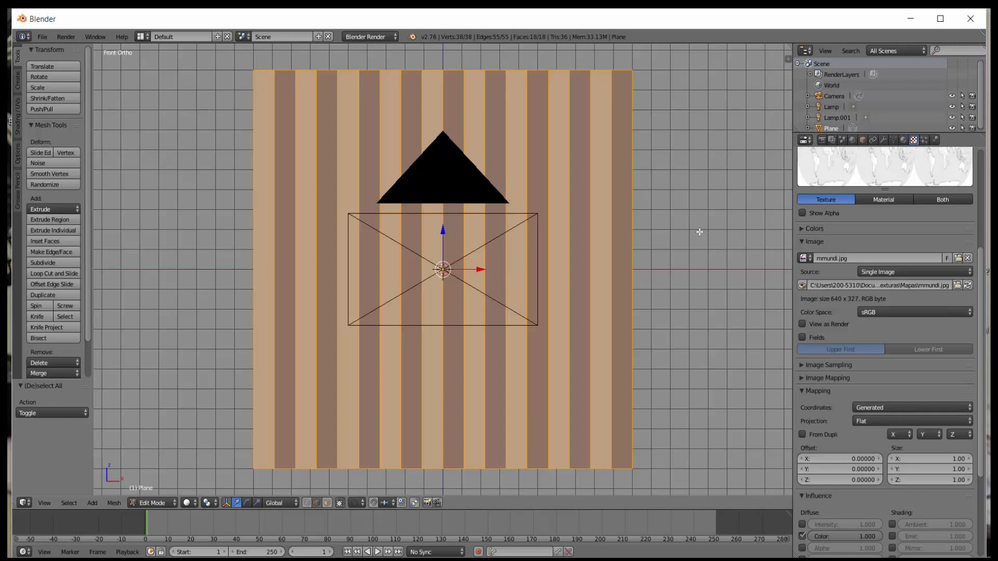
pyautogui.press('s')
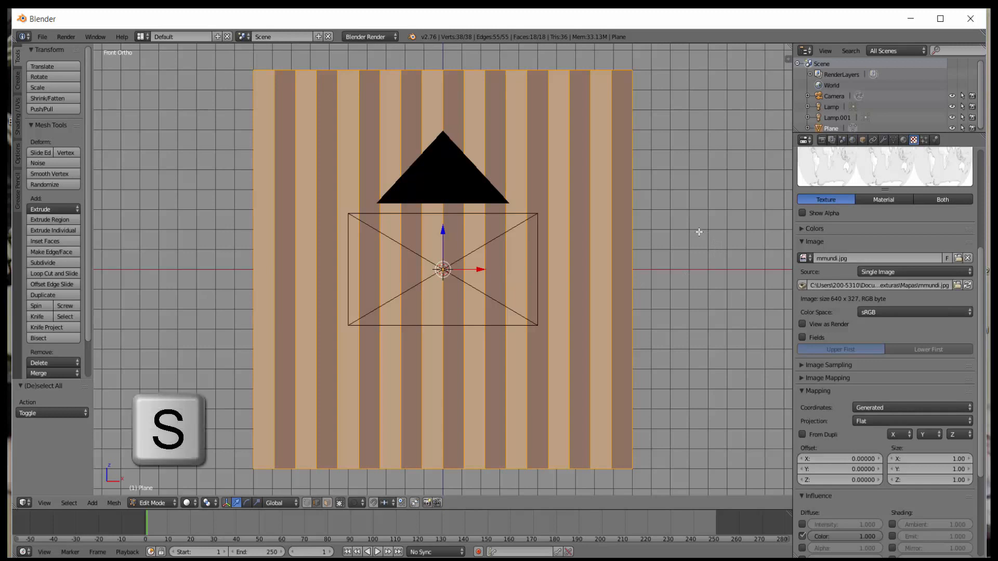
pyautogui.press('x')
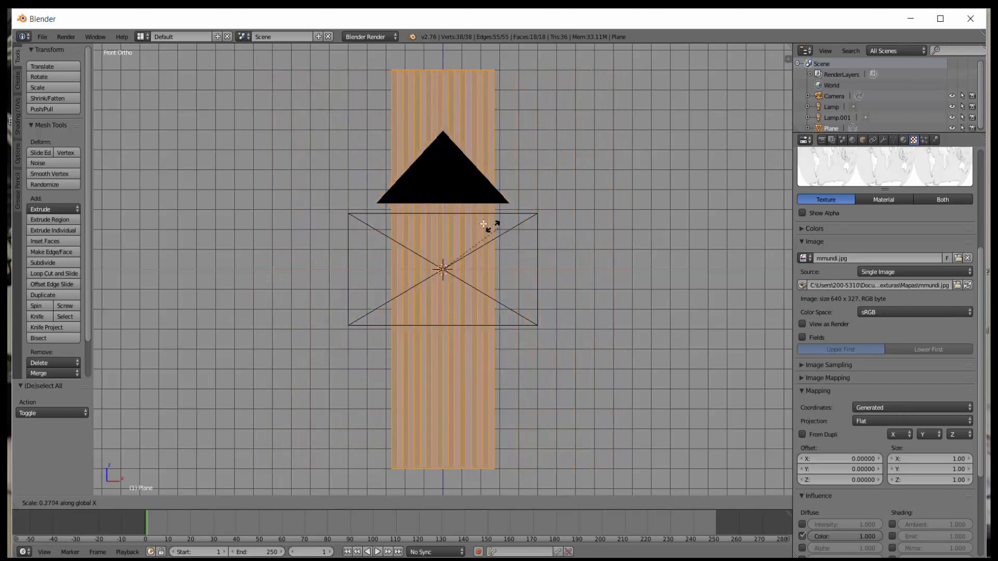
pyautogui.click(441, 238)
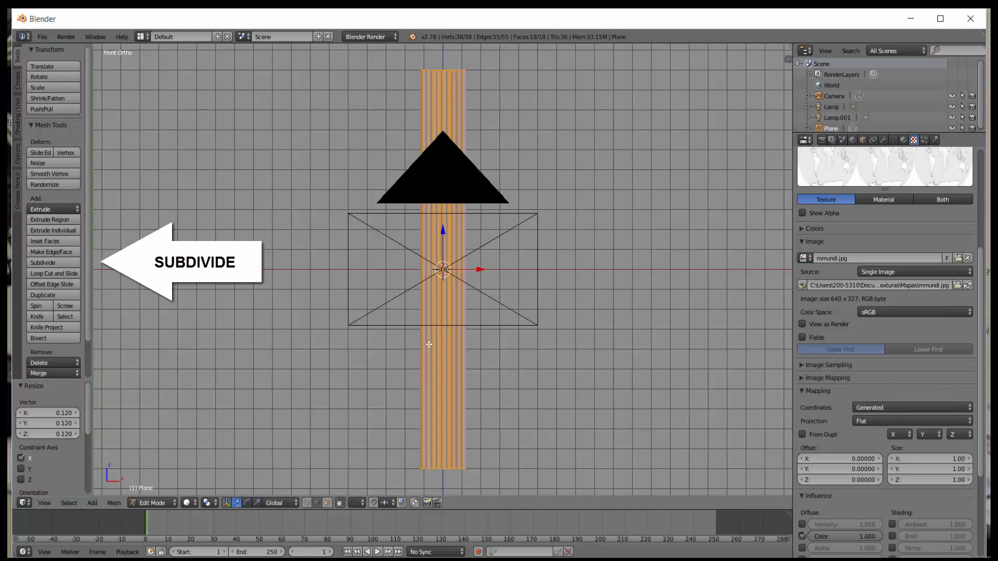
# - Subdivide the whole gathered mesh with the number of cuts set to 10
pyautogui.click(39, 263)
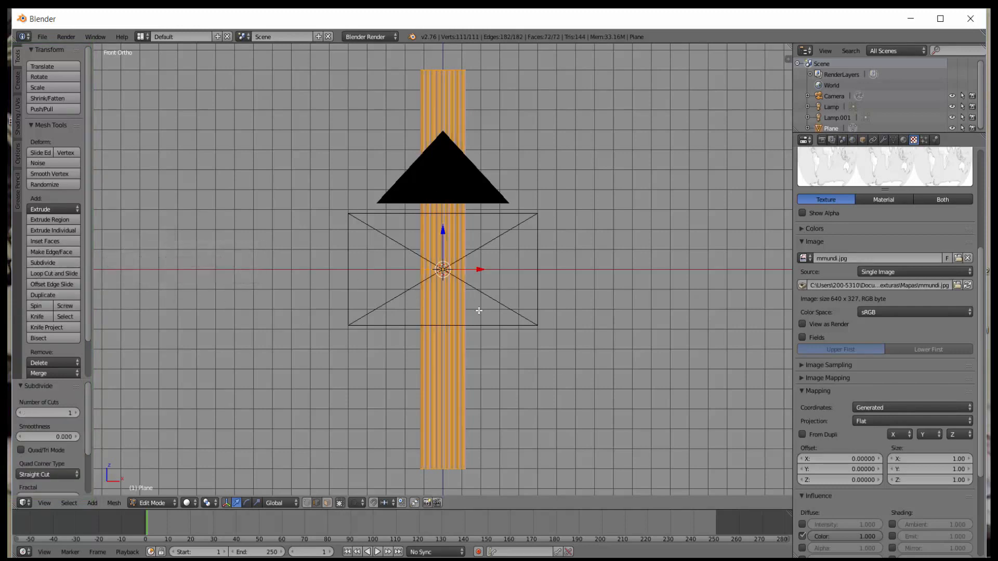
pyautogui.scroll(7, 513, 340)
pyautogui.scroll(3, 513, 340)
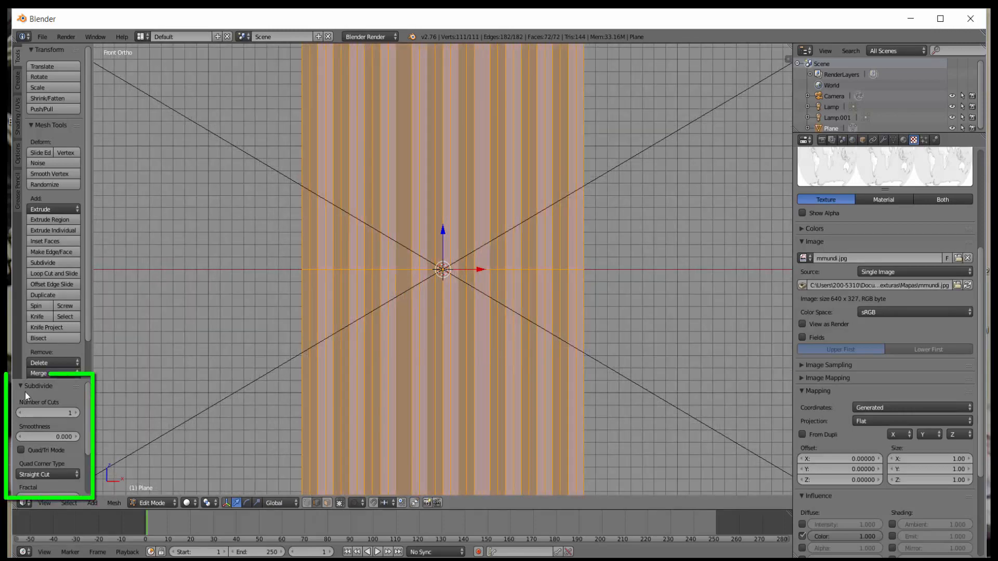
pyautogui.click(44, 411)
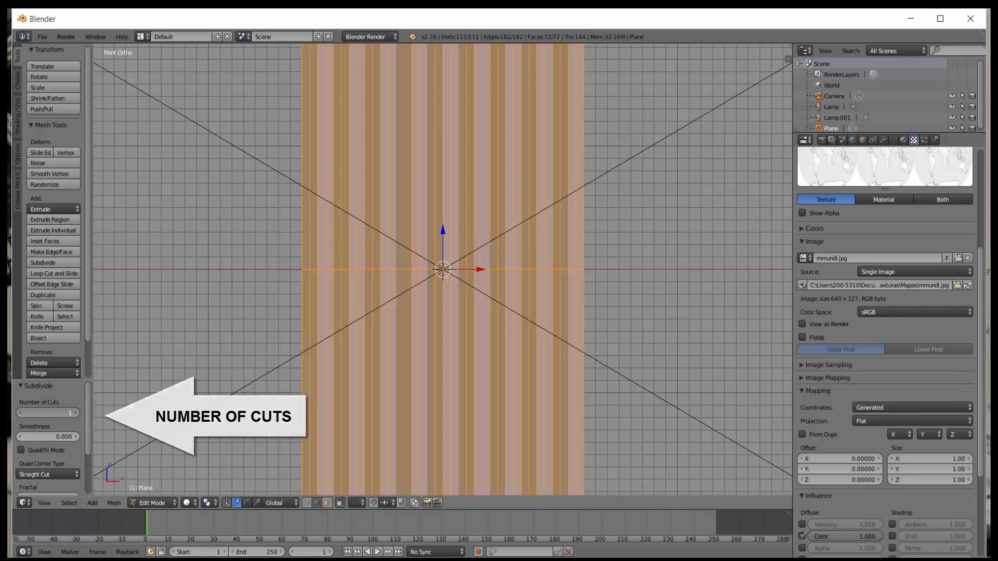
pyautogui.moveTo(45, 411); pyautogui.dragTo(119, 412)
pyautogui.scroll(4, 487, 214)
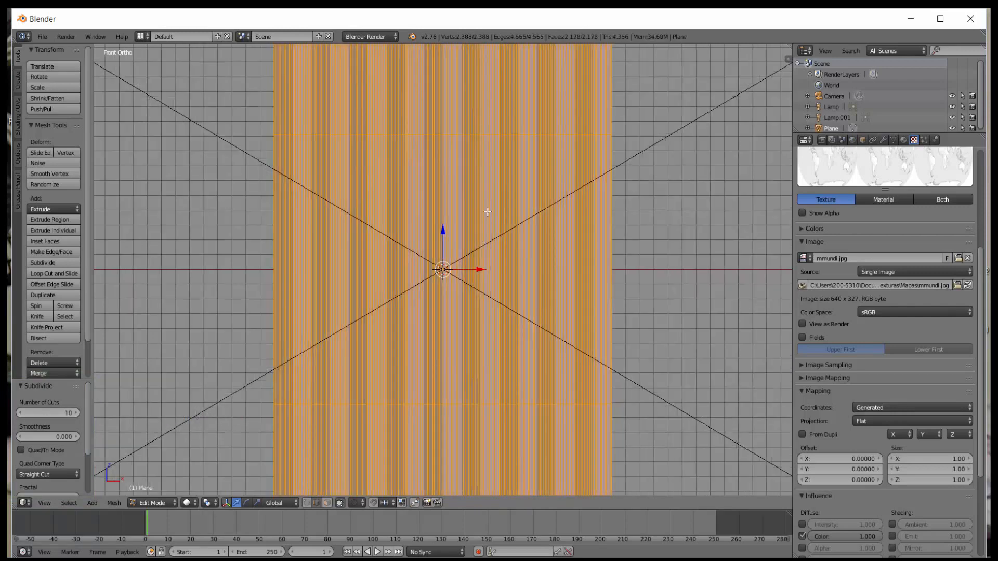
pyautogui.scroll(-4, 487, 213)
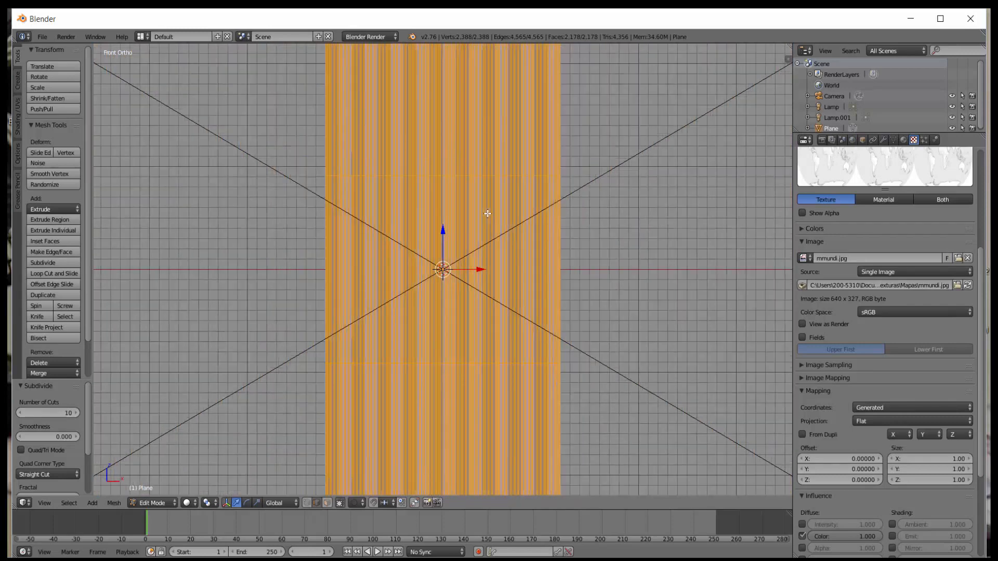
pyautogui.scroll(-4, 488, 213)
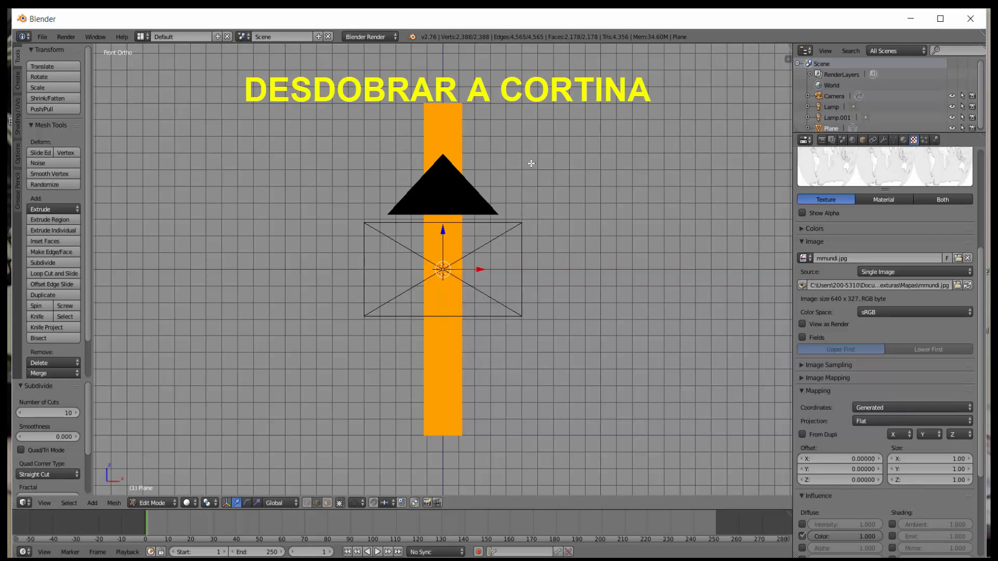
# - Clear the selection, switch to vertex selection and box-select the row of vertices along the curtain's top edge
pyautogui.press('a')
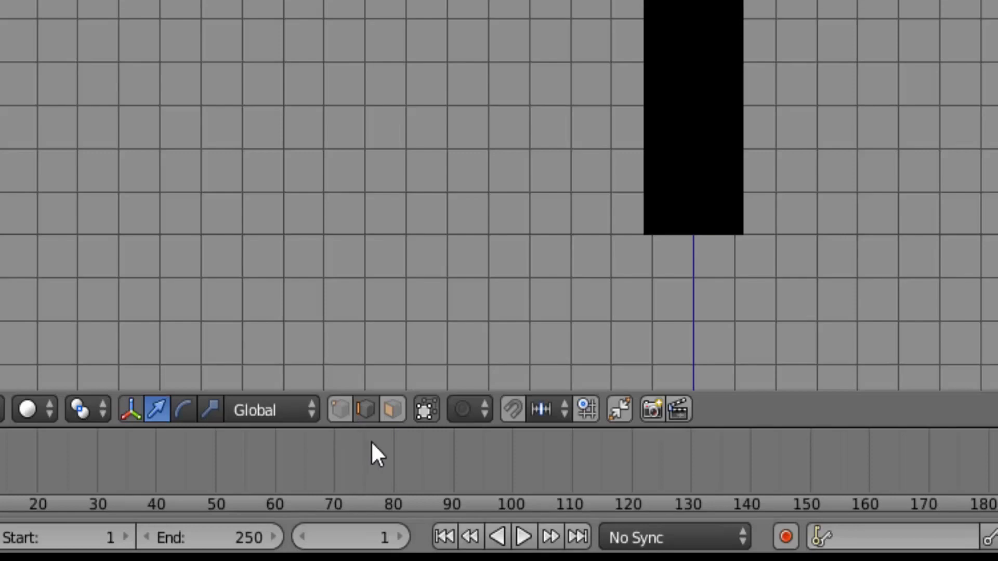
pyautogui.click(339, 413)
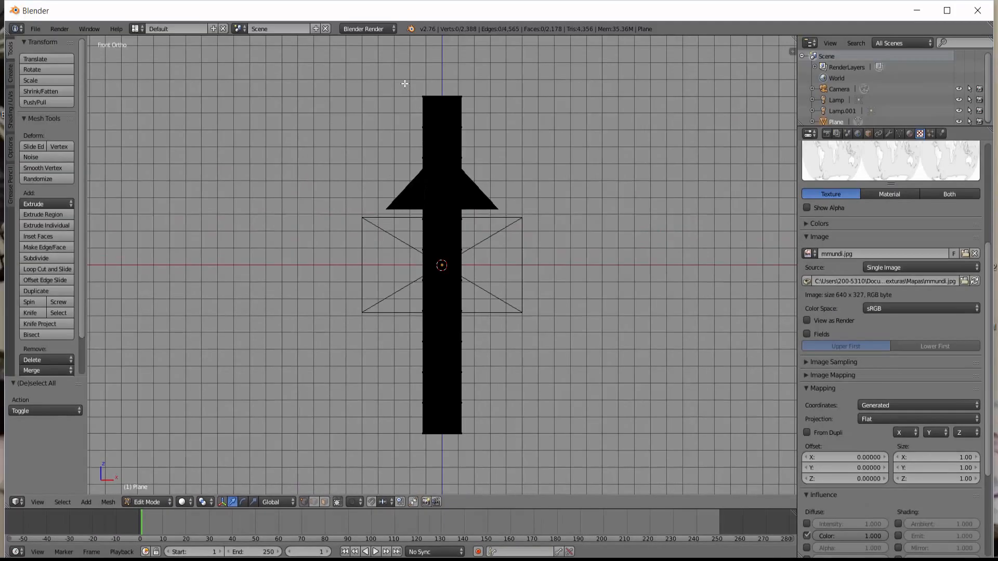
pyautogui.press('b')
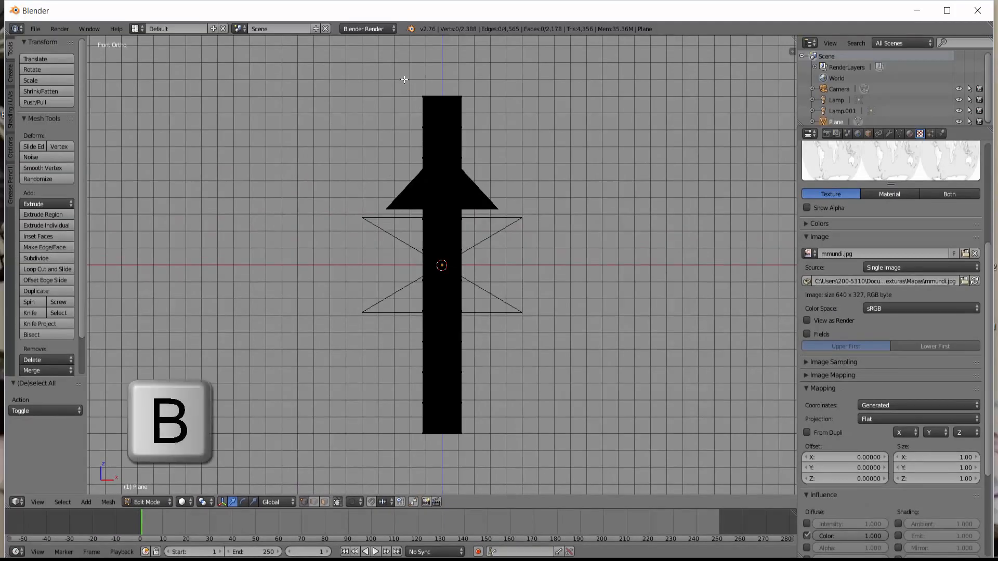
pyautogui.moveTo(405, 80); pyautogui.dragTo(501, 104)
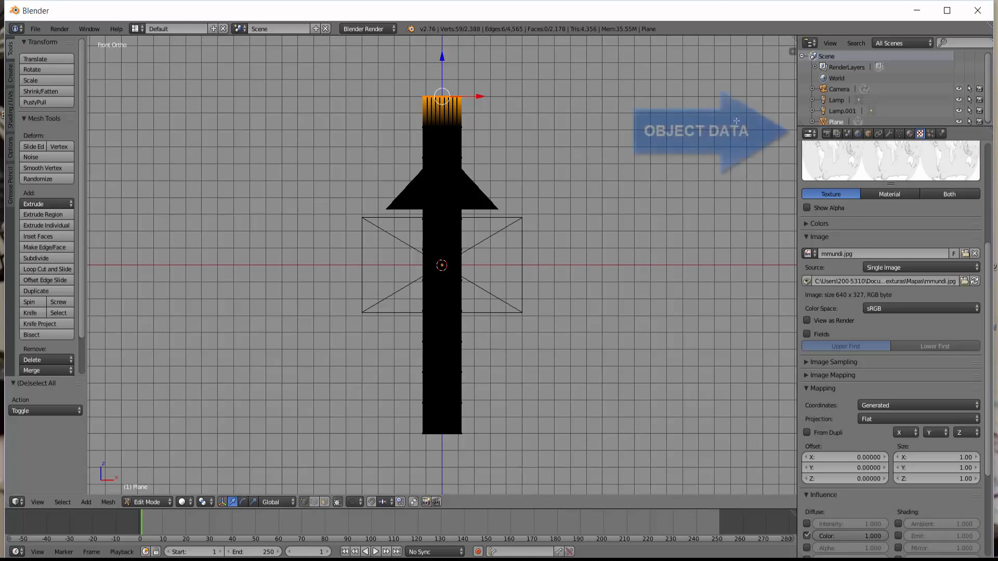
# - Add a vertex group, assign the selected top-edge vertices to it, and check it by deselecting and reselecting the group
pyautogui.click(900, 135)
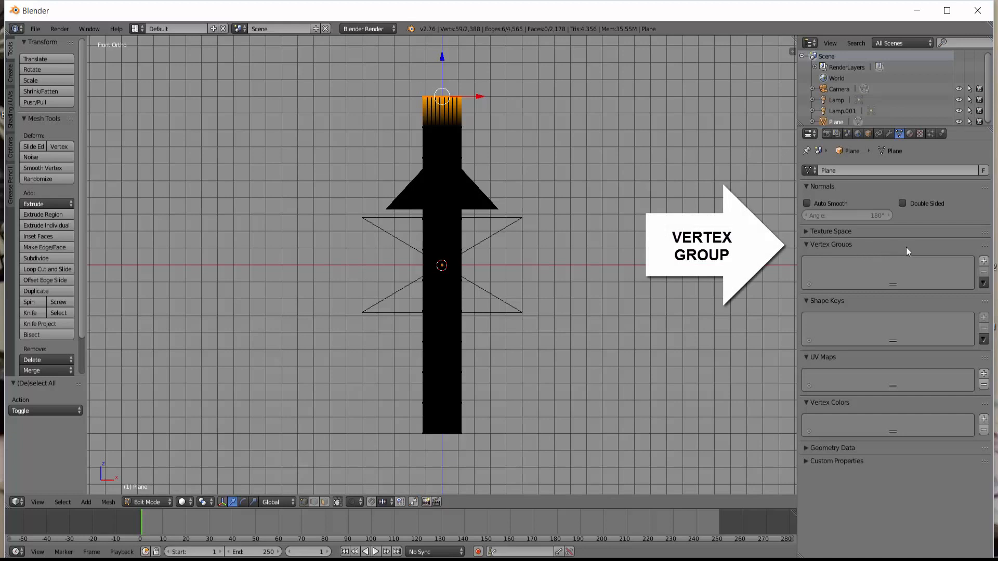
pyautogui.click(984, 262)
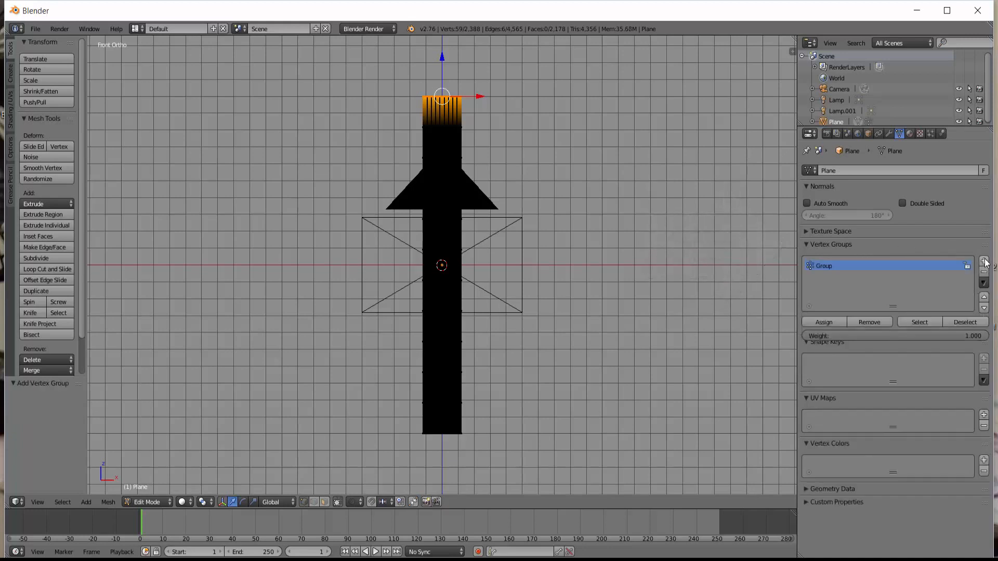
pyautogui.doubleClick(828, 268)
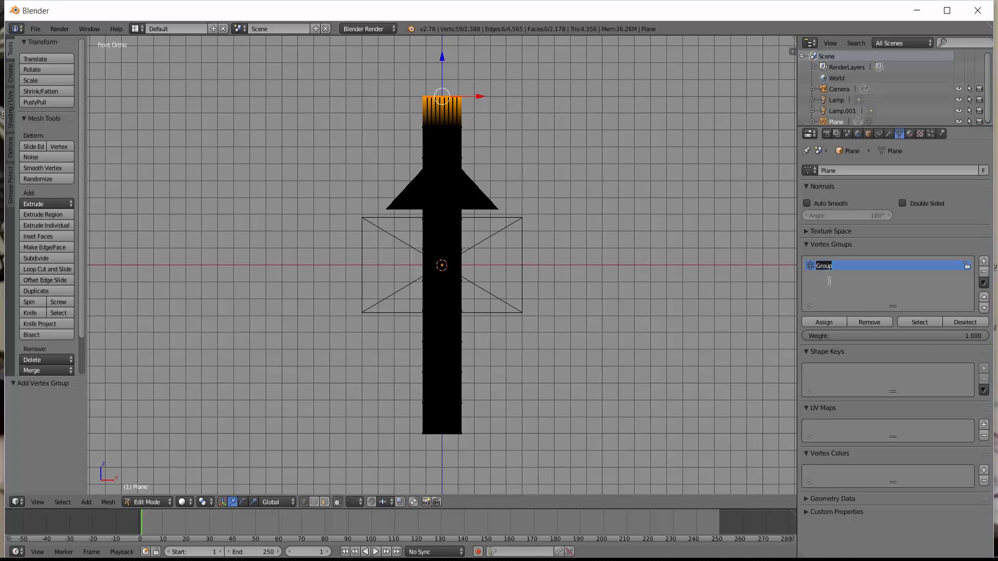
pyautogui.click(834, 280)
pyautogui.click(826, 323)
pyautogui.click(962, 323)
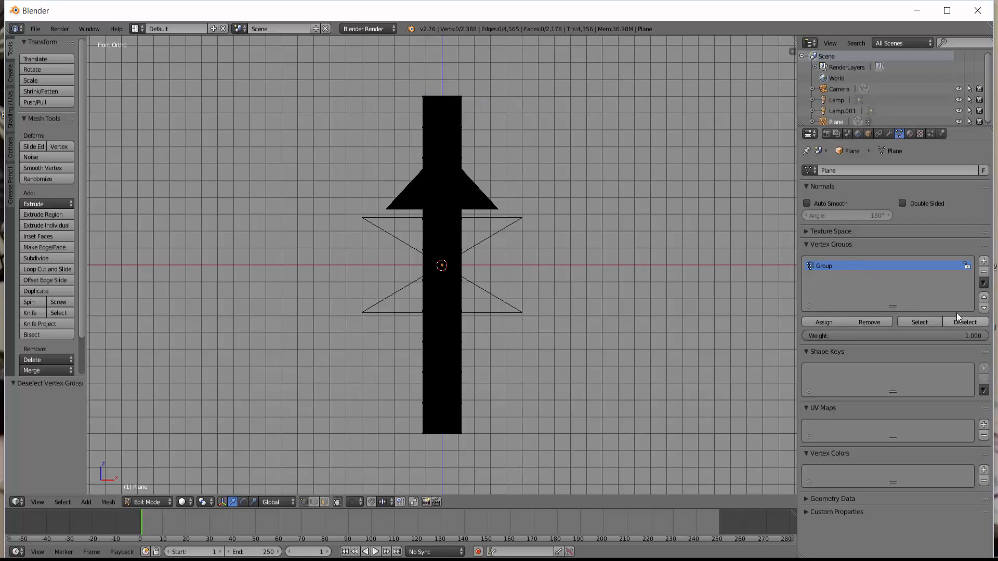
pyautogui.click(925, 322)
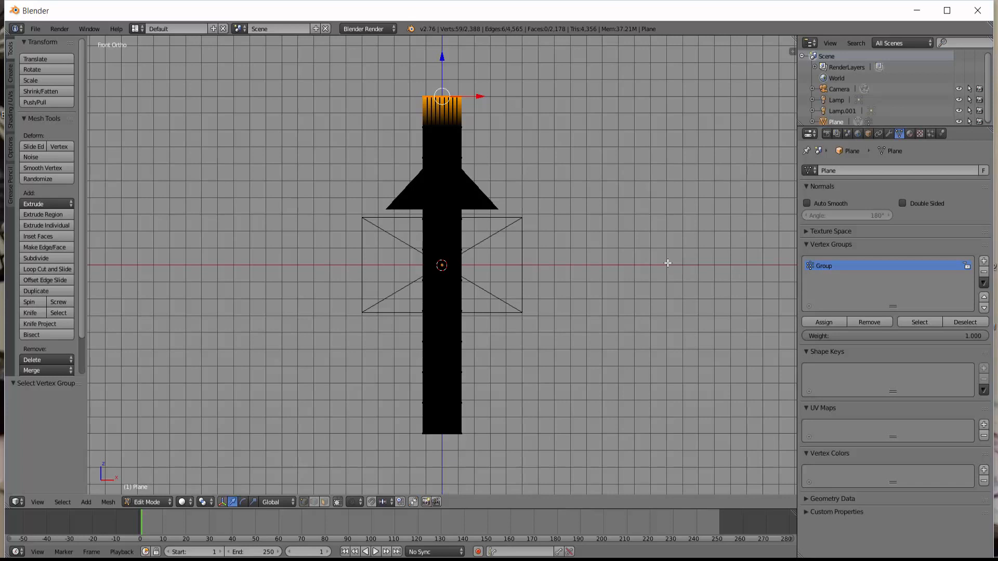
# - Return to Object Mode and add two shape keys to the plane, Basis and Key 1
pyautogui.click(169, 503)
pyautogui.click(165, 490)
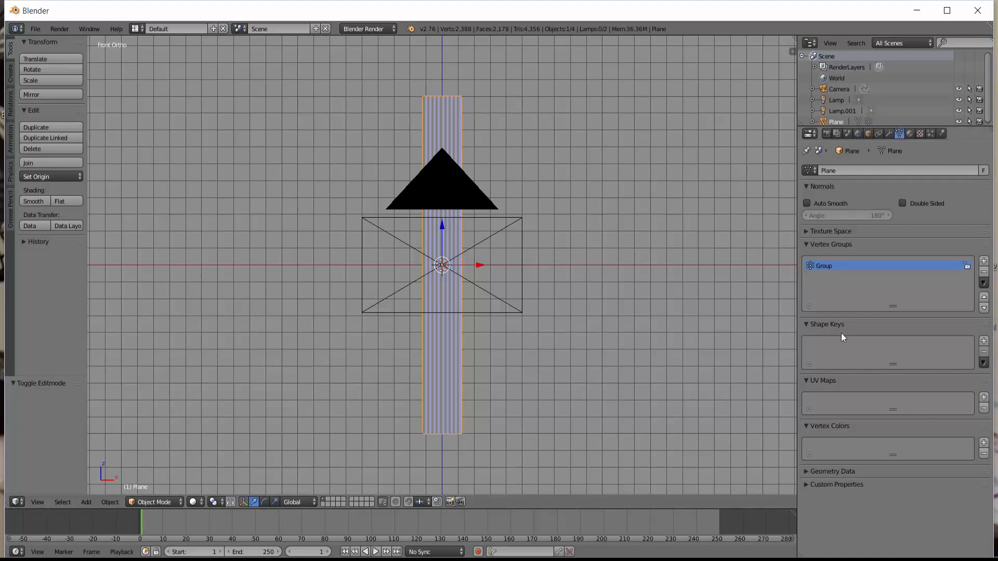
pyautogui.click(984, 341)
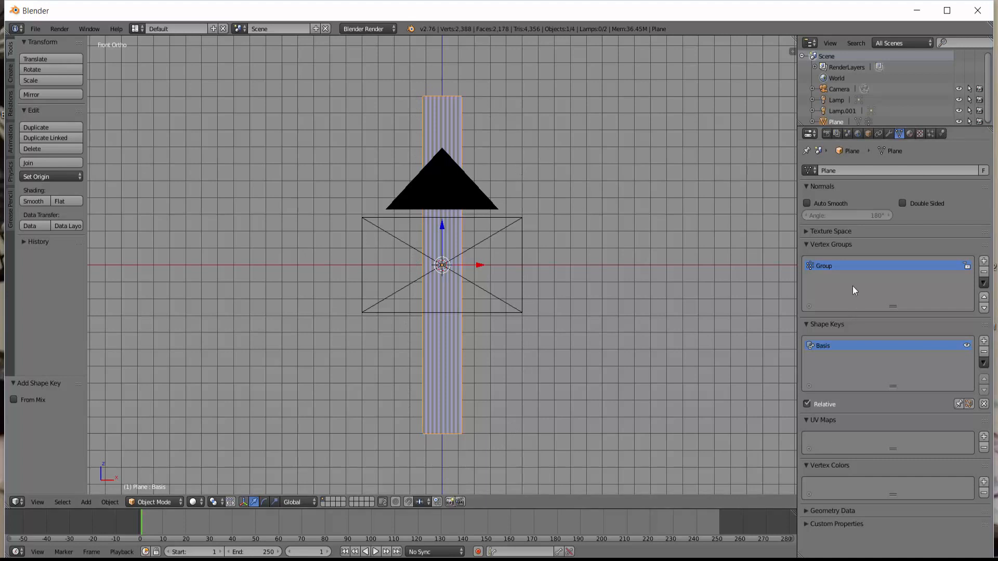
pyautogui.press('a')
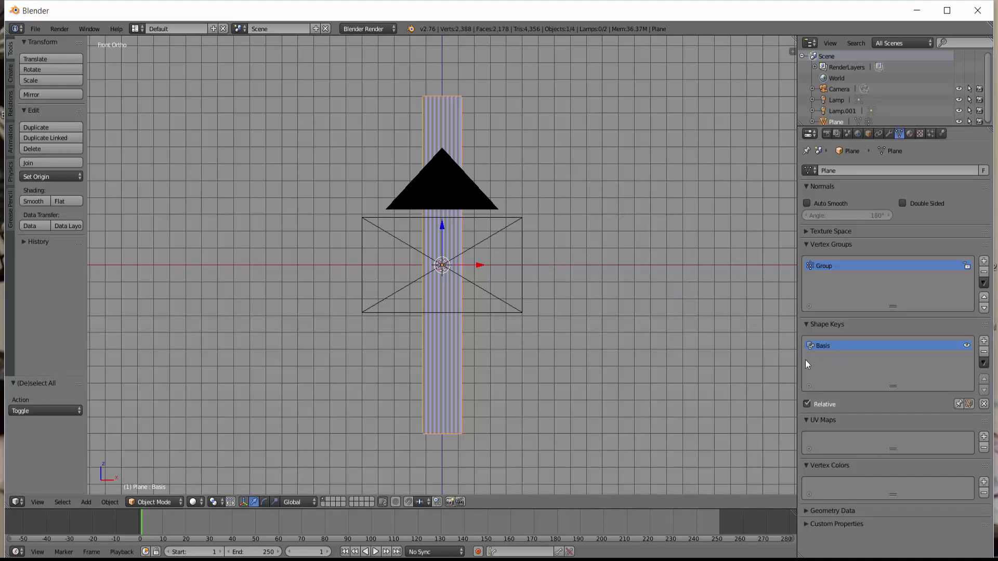
pyautogui.click(984, 342)
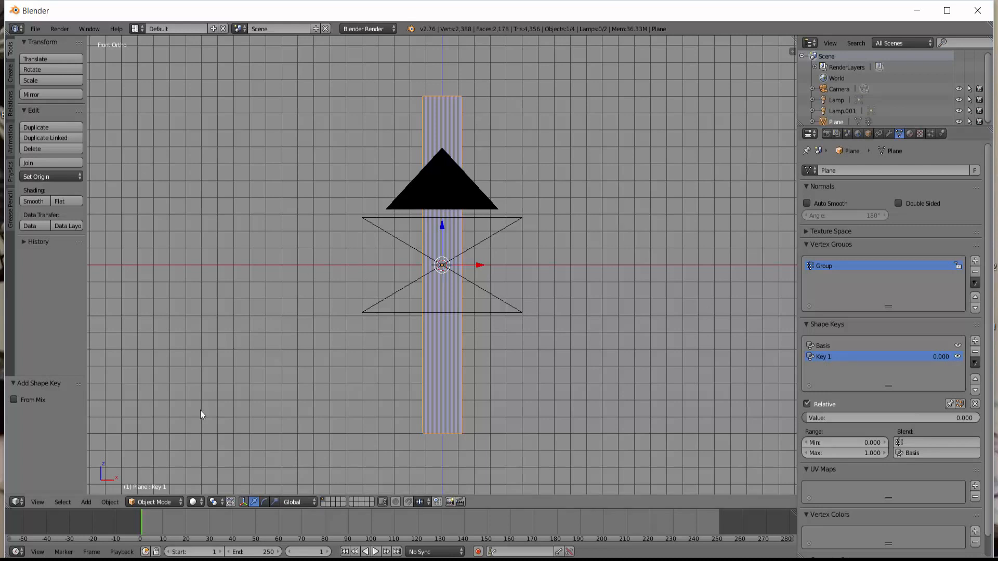
# - With Key 1 active, enter Edit Mode, select the entire mesh and scale it about 9.769 along the X axis to spread the curtain
pyautogui.click(157, 500)
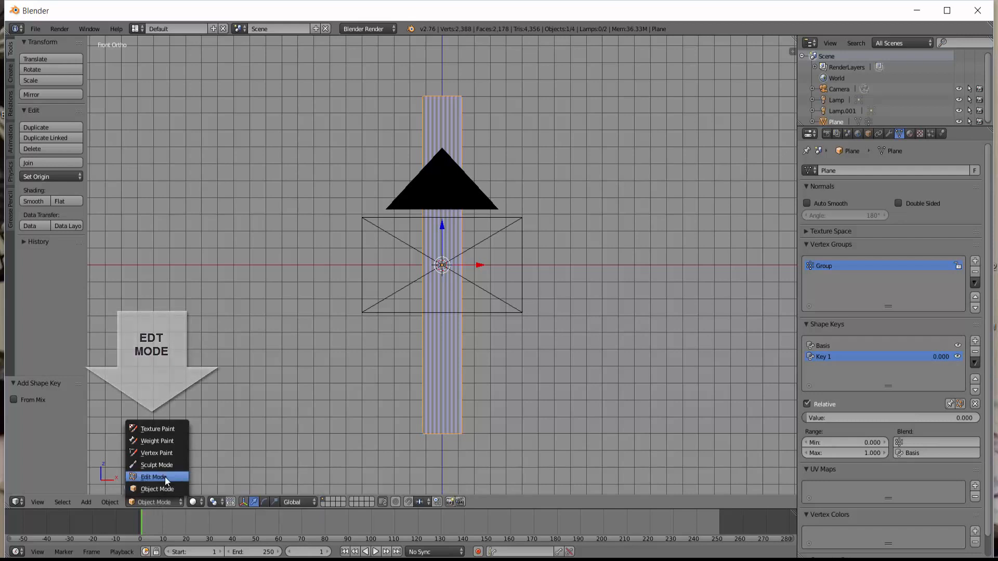
pyautogui.click(164, 477)
pyautogui.press('a')
pyautogui.press('a')
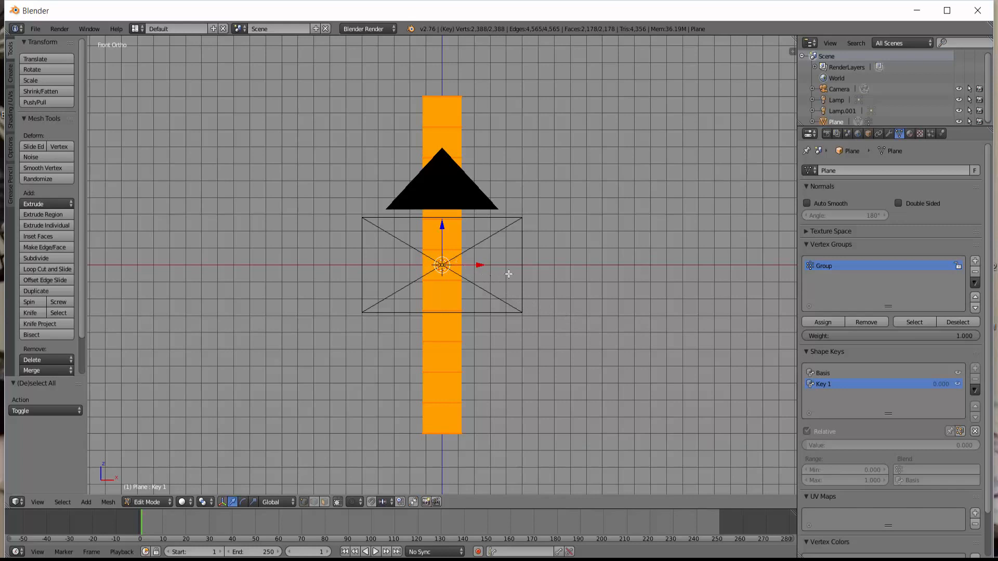
pyautogui.press('s')
pyautogui.press('x')
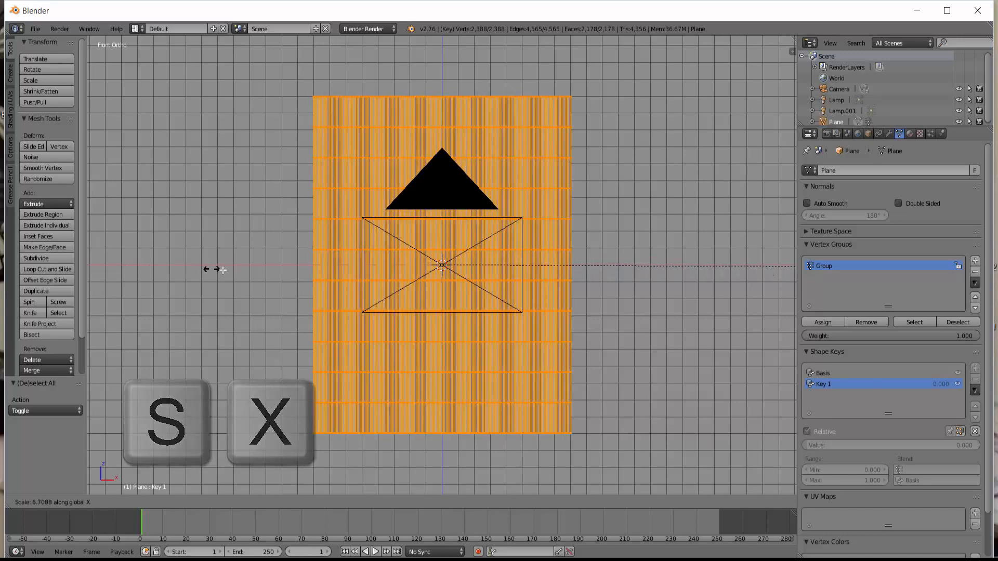
pyautogui.click(388, 282)
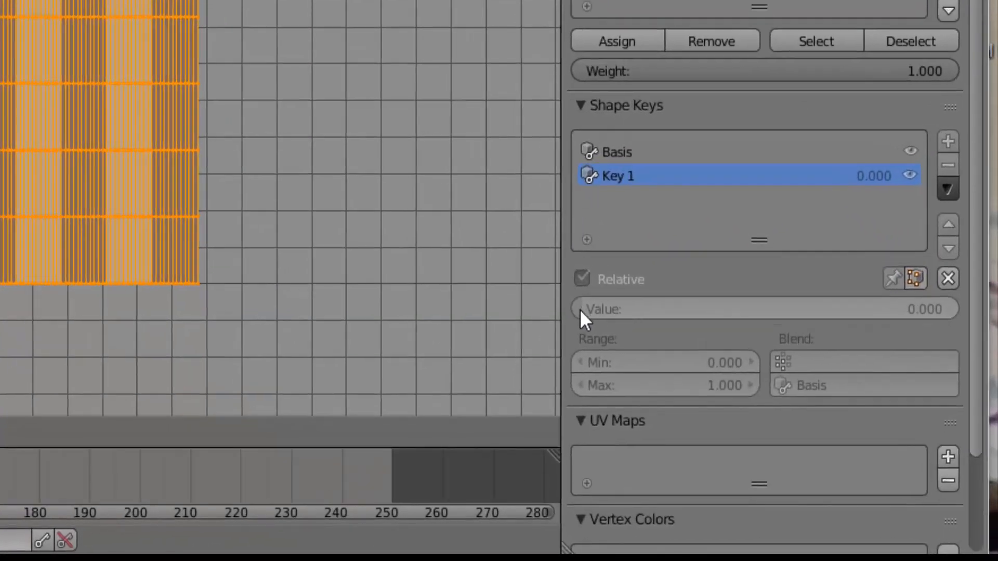
# - Set the Key 1 shape key's value to 1.000 and compare the Basis and Key 1 shapes, ending on Key 1
pyautogui.moveTo(580, 310); pyautogui.dragTo(961, 310)
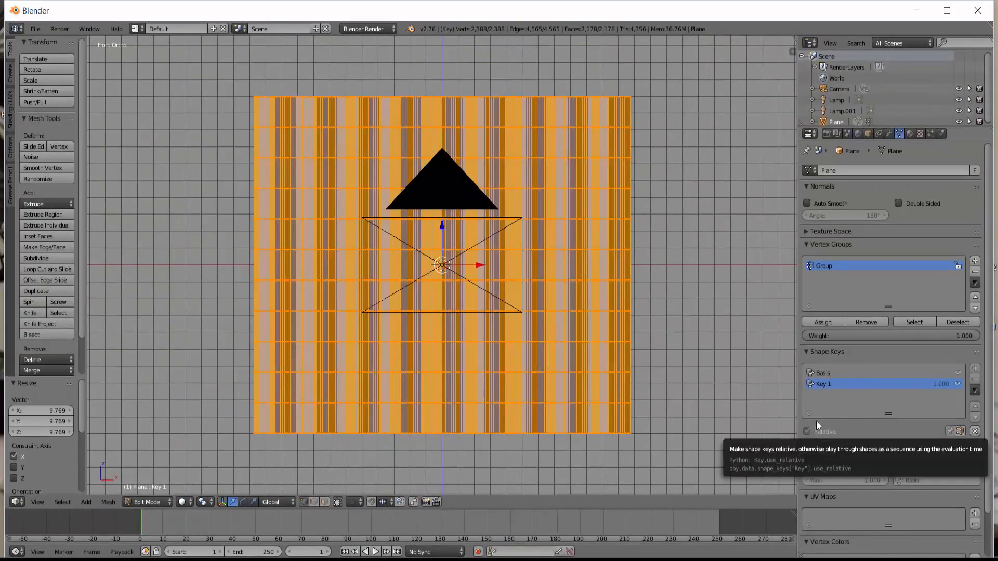
pyautogui.click(824, 373)
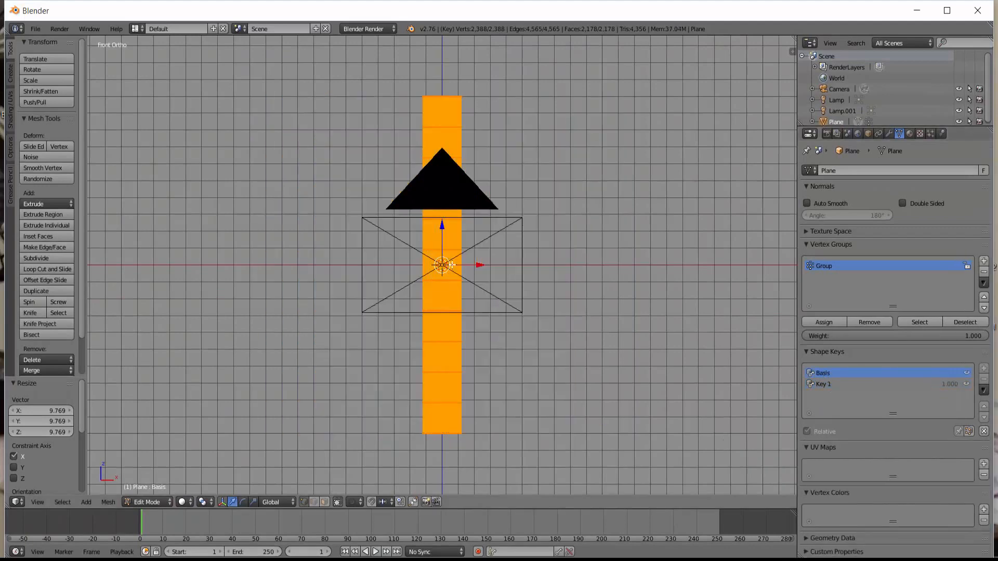
pyautogui.click(826, 386)
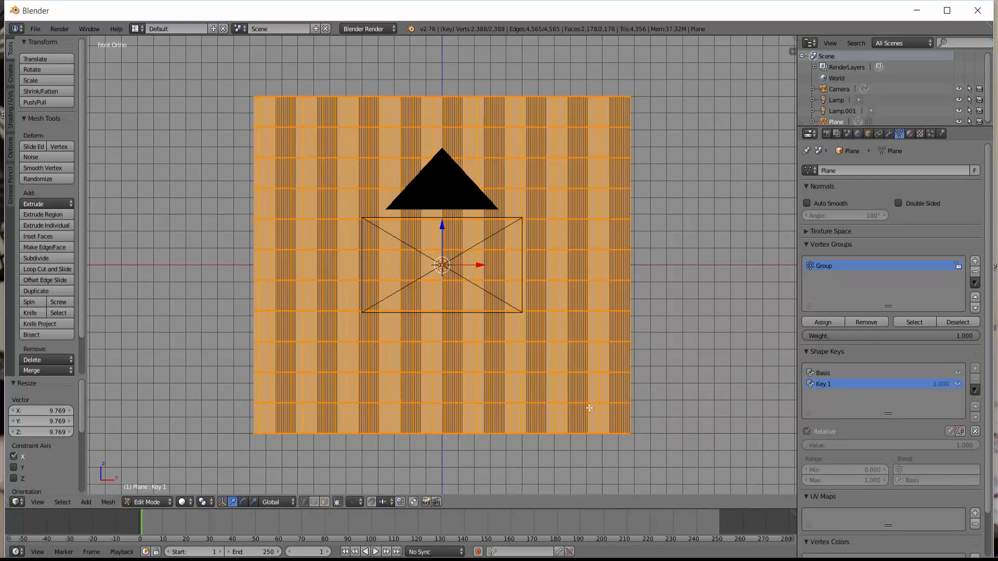
# - Return to Object Mode, set the Key 1 shape key's value to 0.000 and keyframe it at frame 1
pyautogui.click(160, 502)
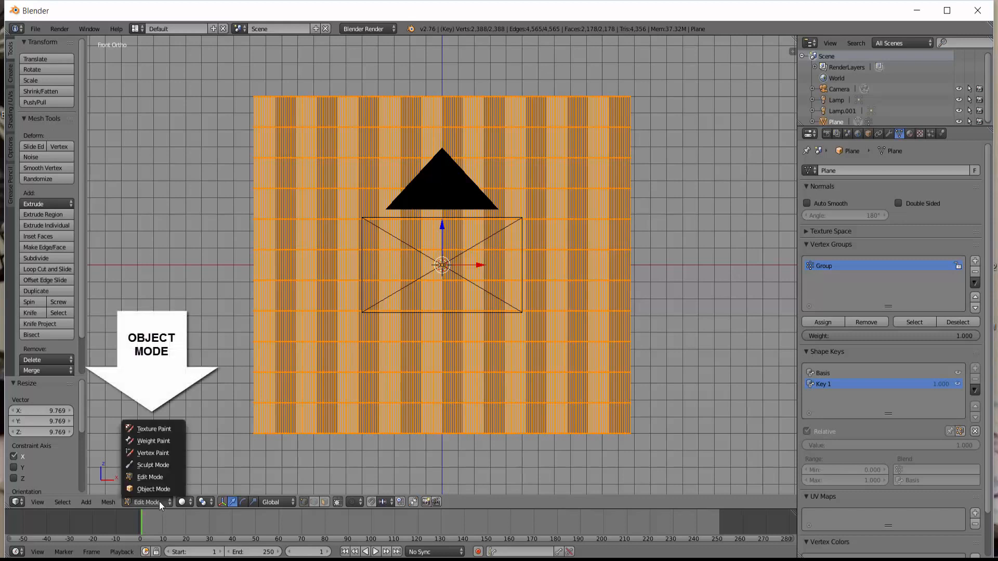
pyautogui.click(160, 486)
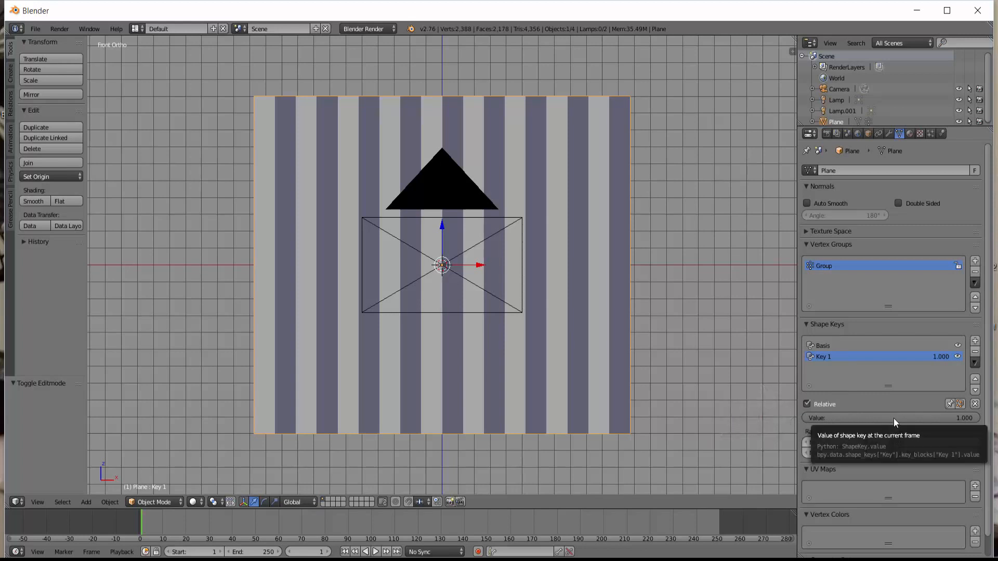
pyautogui.moveTo(894, 417); pyautogui.dragTo(515, 203)
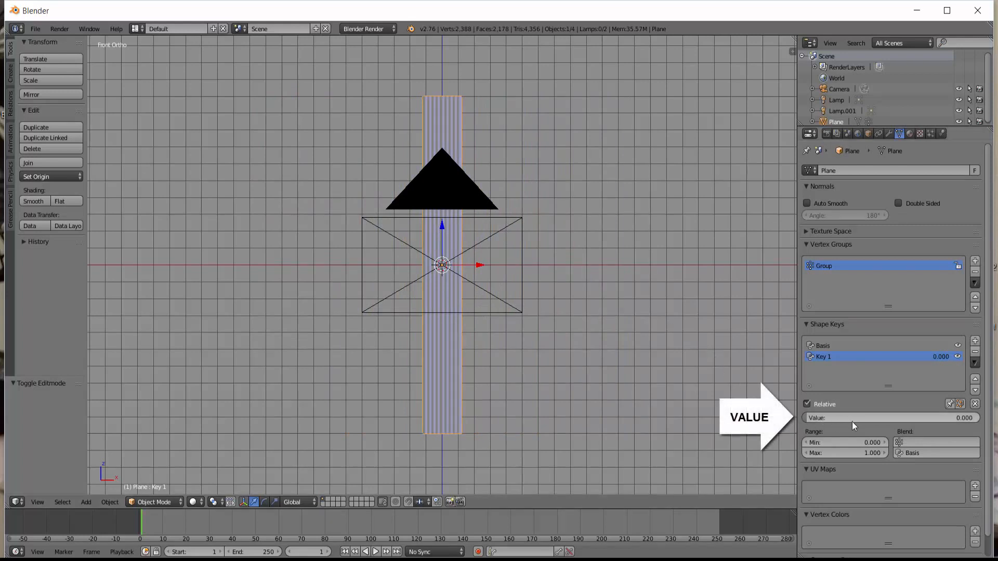
pyautogui.rightClick(882, 418)
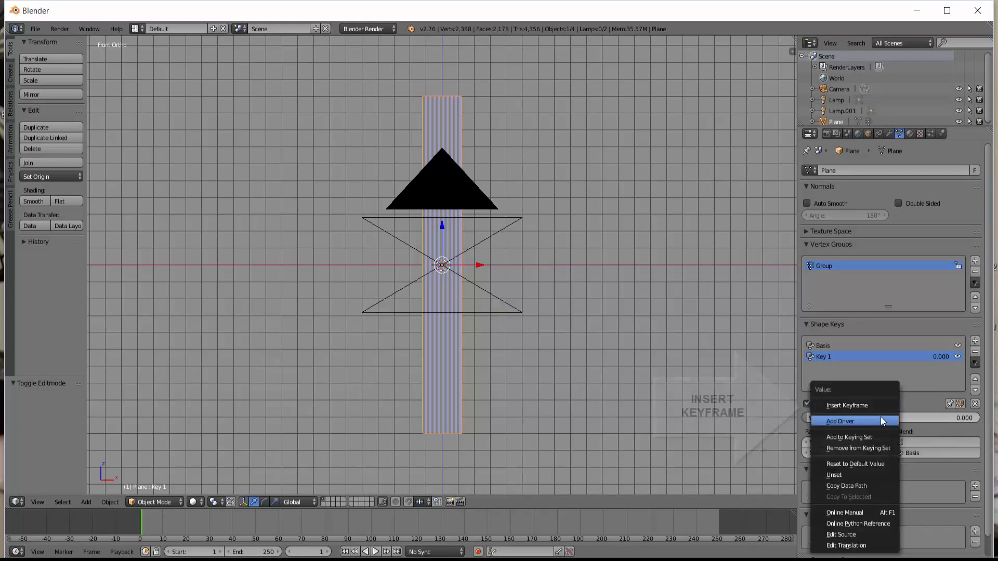
pyautogui.click(847, 404)
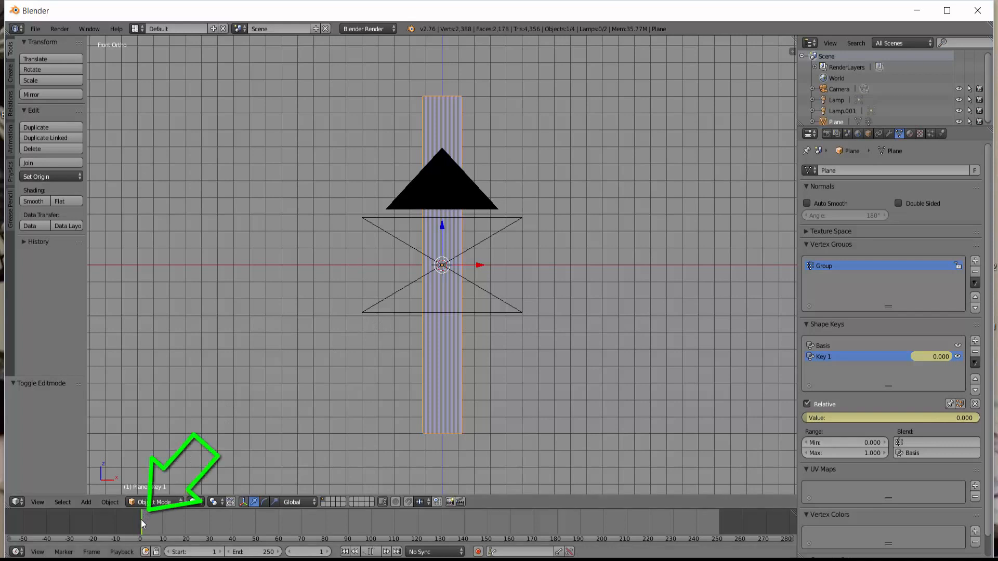
# - Advance the animation to frame 30, set Key 1's value to 1.000 and insert a keyframe for it
pyautogui.hotkey('alt', 'a')
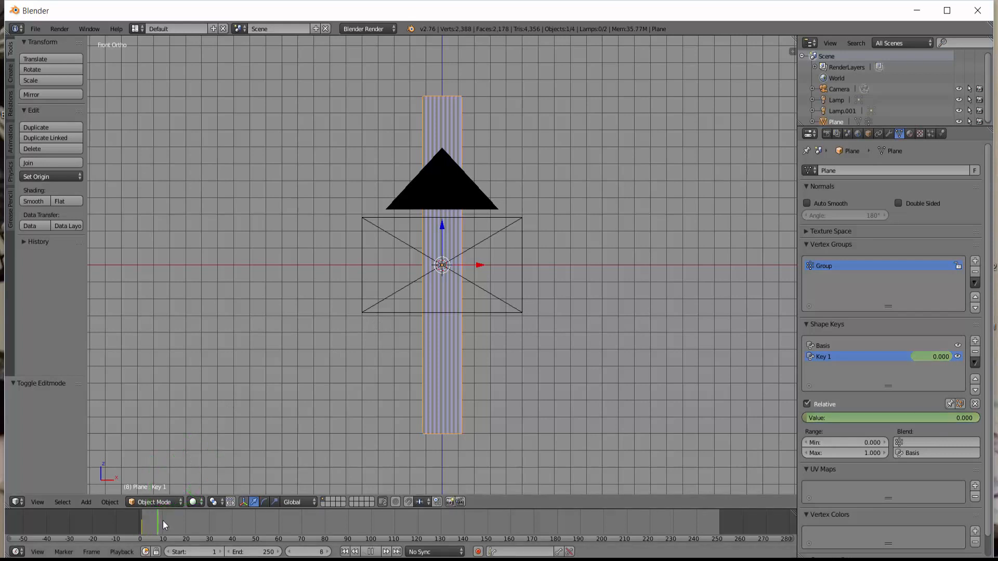
pyautogui.hotkey('alt', 'a')
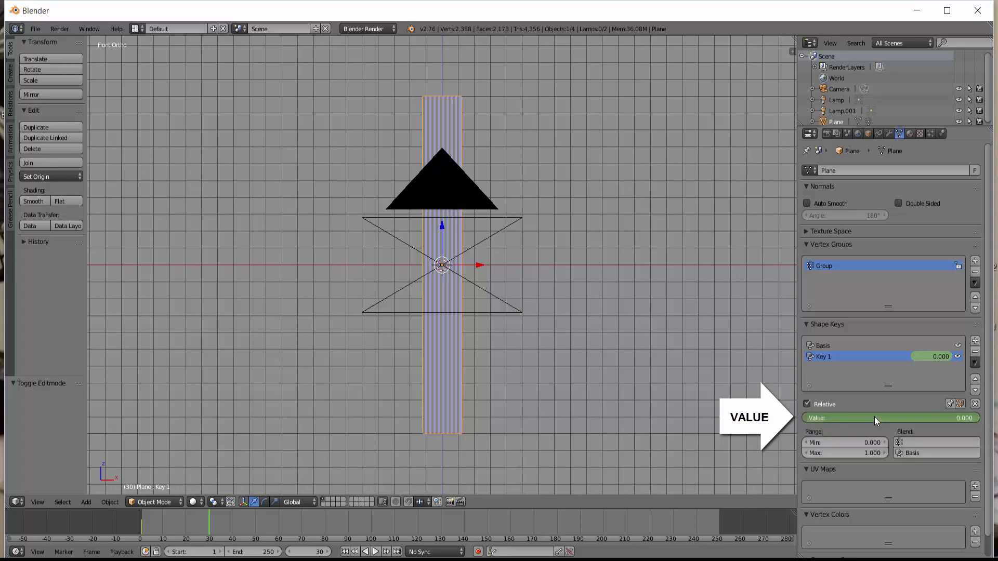
pyautogui.moveTo(852, 417); pyautogui.dragTo(980, 417)
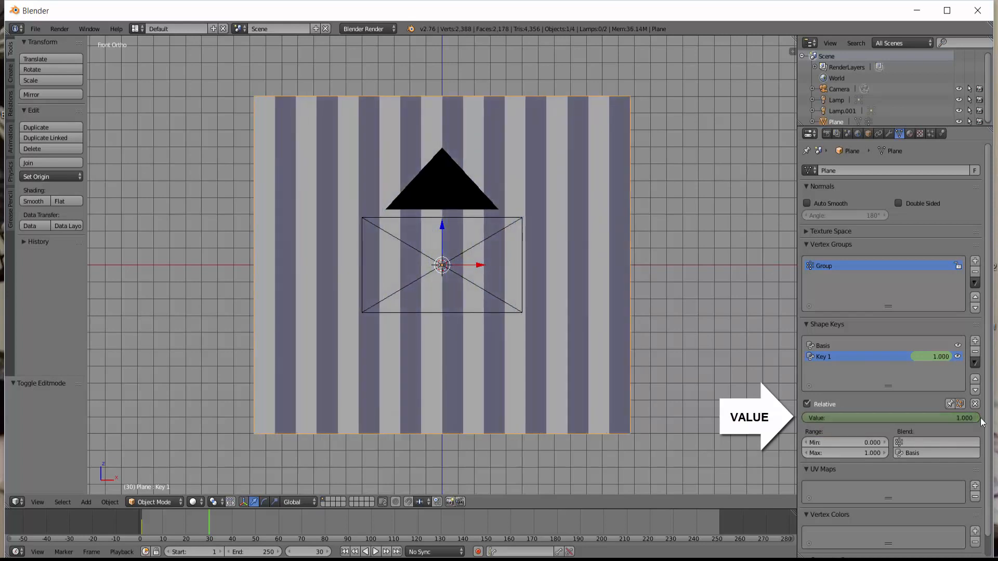
pyautogui.rightClick(884, 417)
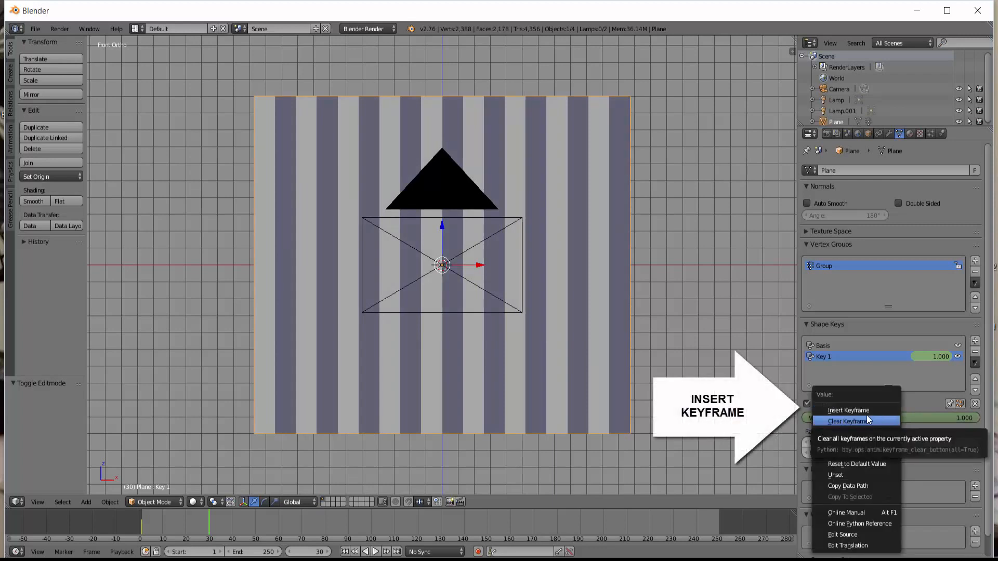
pyautogui.click(845, 410)
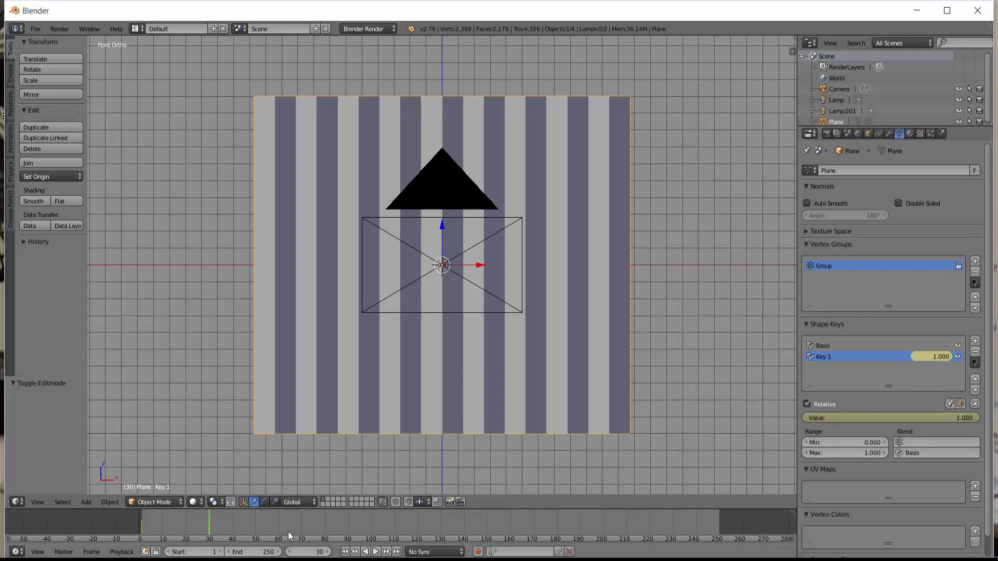
# - Play the shape key animation from the first frame to check the curtain's opening, and stop it
pyautogui.click(344, 551)
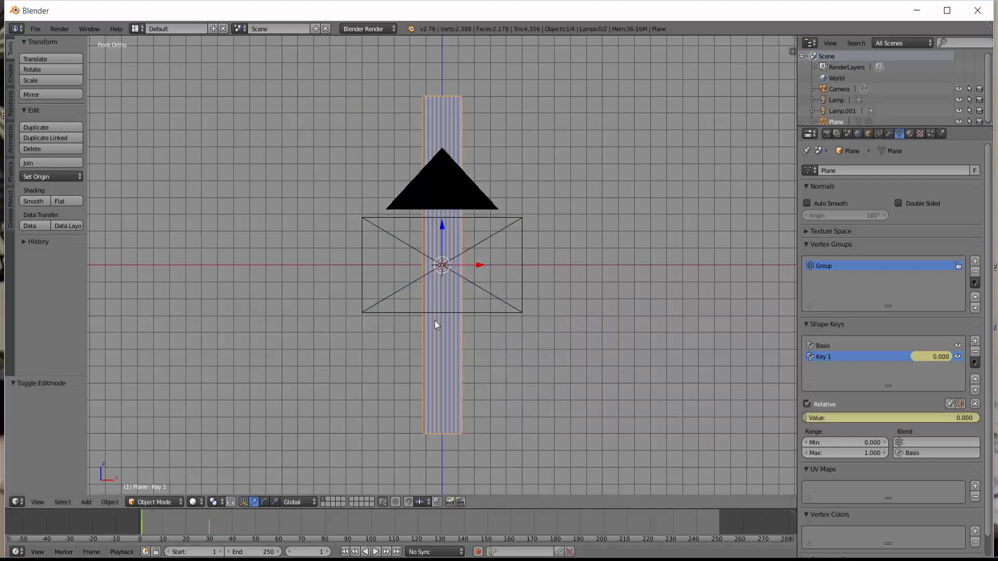
pyautogui.click(376, 552)
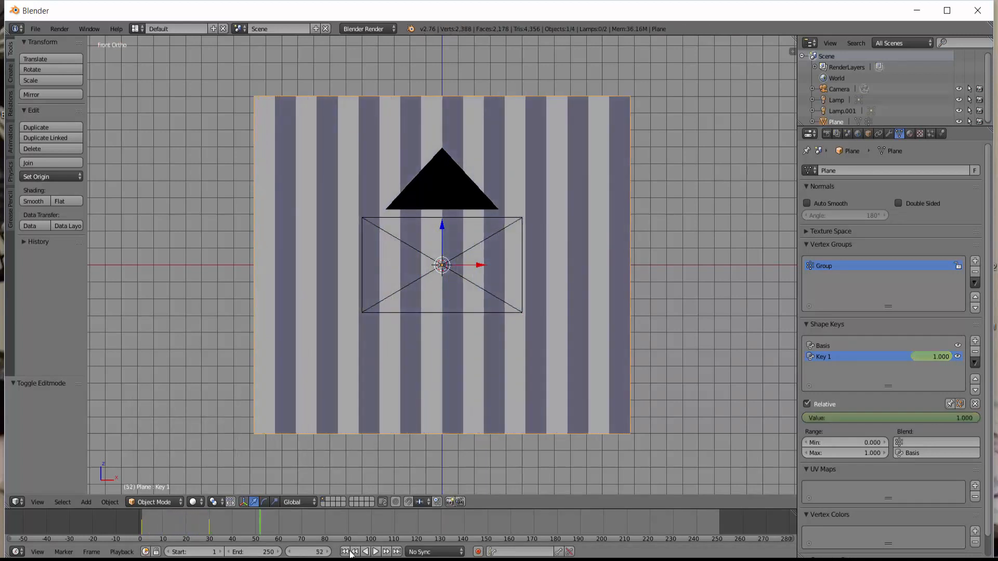
pyautogui.press('Escape')
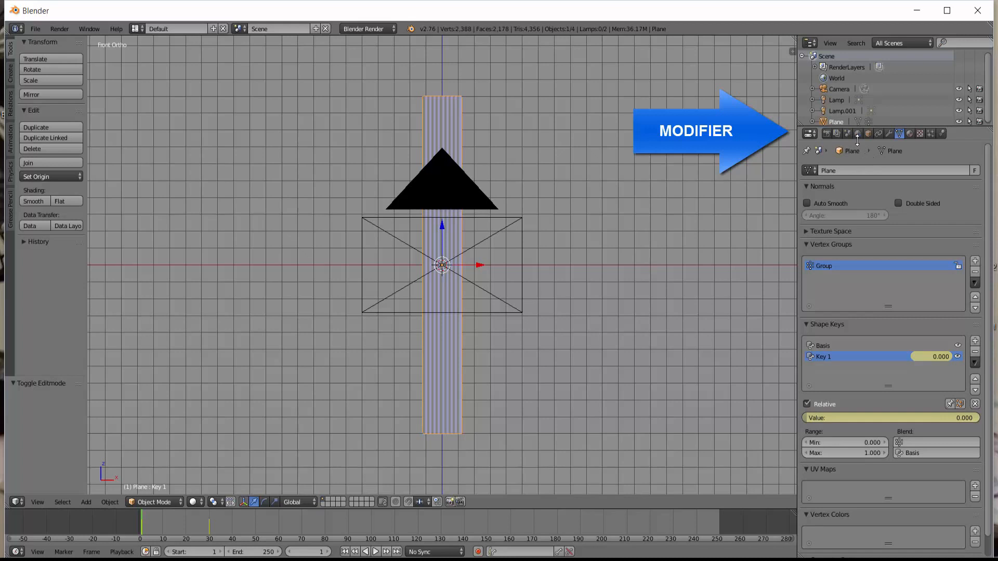
# - Add a Cloth modifier to the curtain plane
pyautogui.click(888, 136)
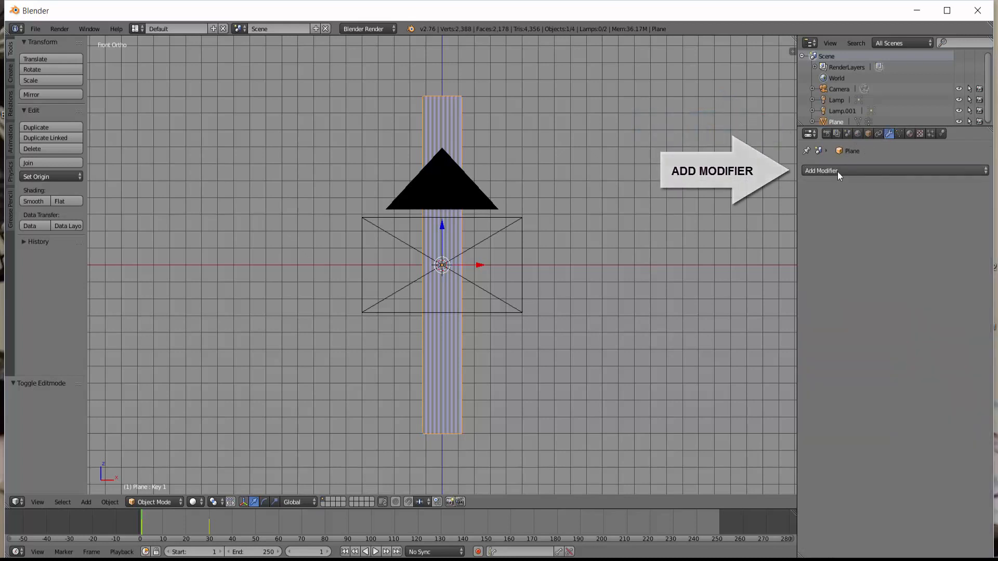
pyautogui.click(837, 172)
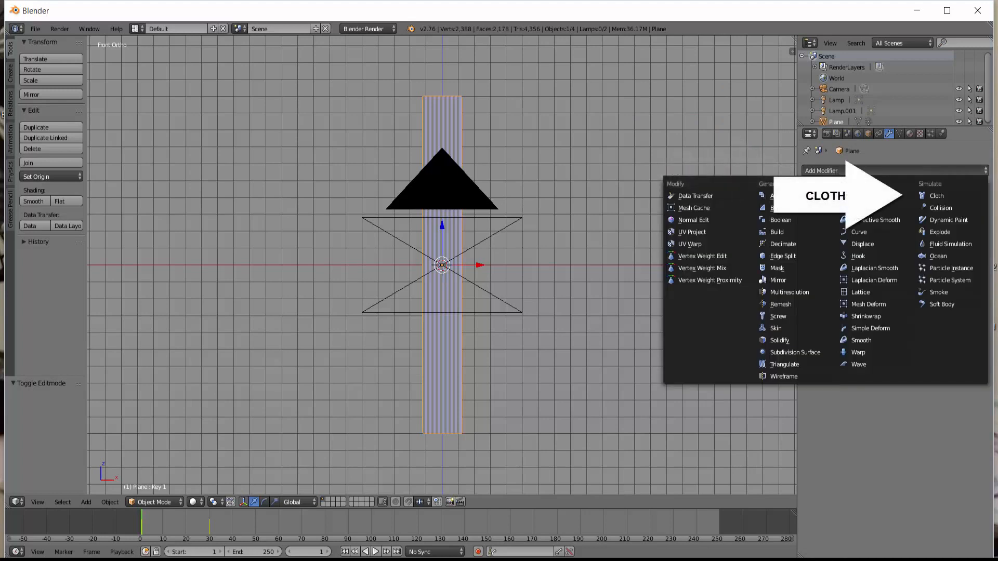
pyautogui.click(947, 197)
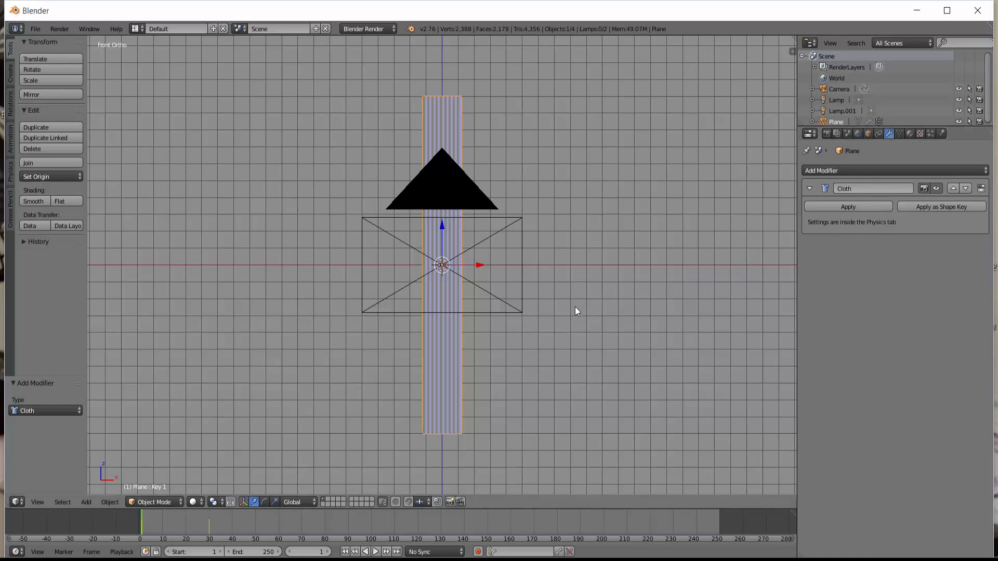
# - Play the unpinned cloth simulation twice to examine how the curtain moves, and return to frame 1
pyautogui.click(376, 552)
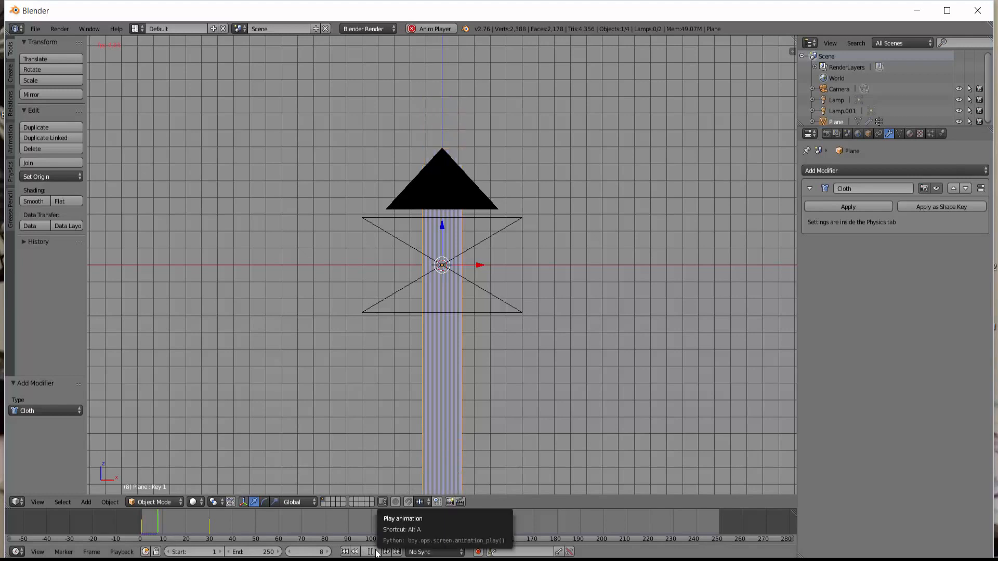
pyautogui.click(370, 552)
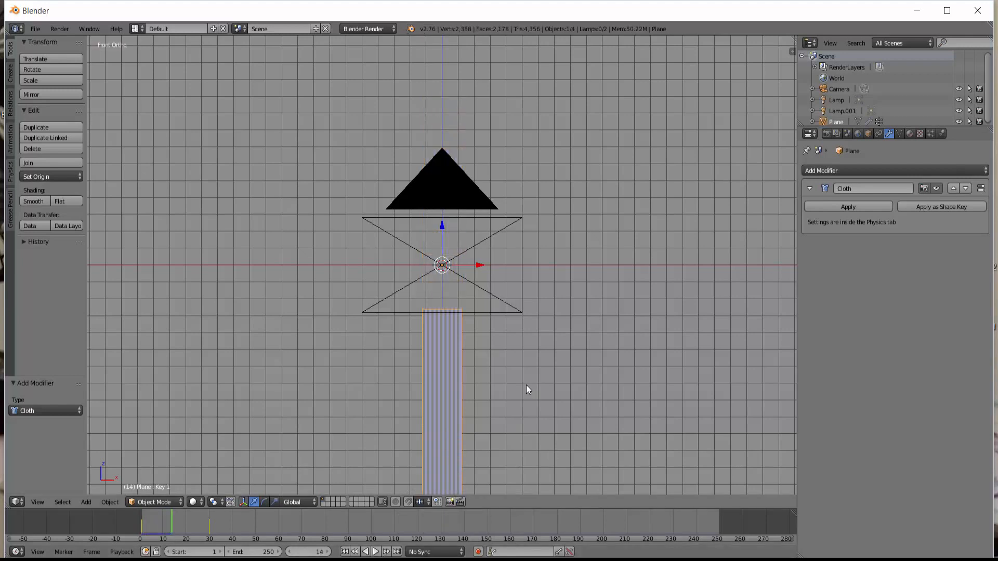
pyautogui.scroll(-1, 526, 386)
pyautogui.scroll(-2, 526, 387)
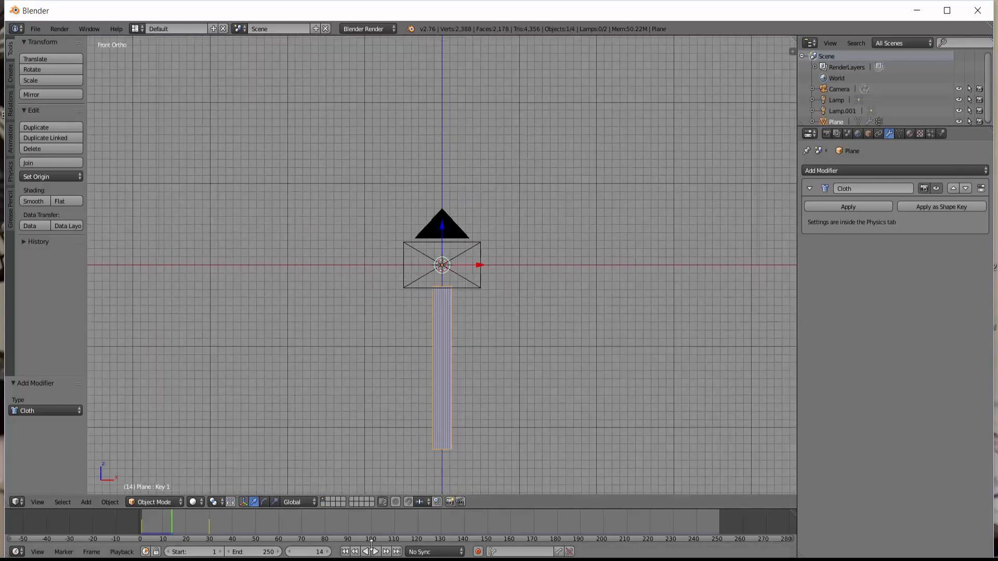
pyautogui.click(344, 551)
pyautogui.click(375, 553)
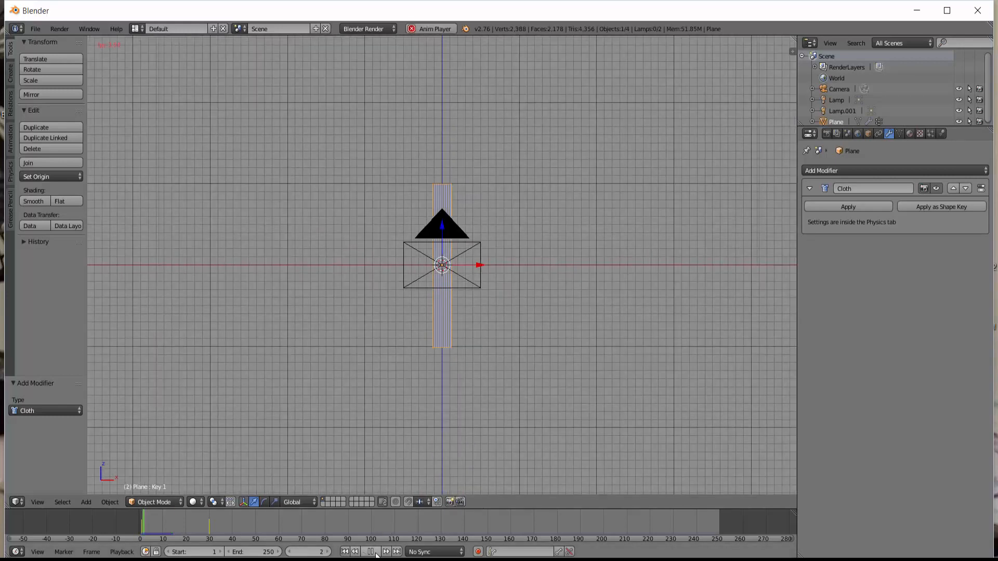
pyautogui.click(375, 552)
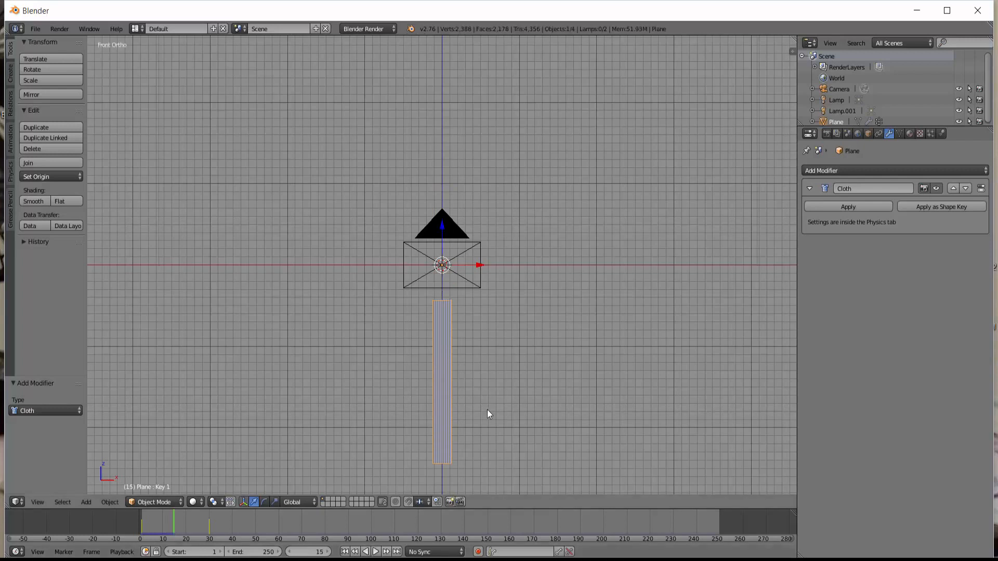
pyautogui.click(346, 552)
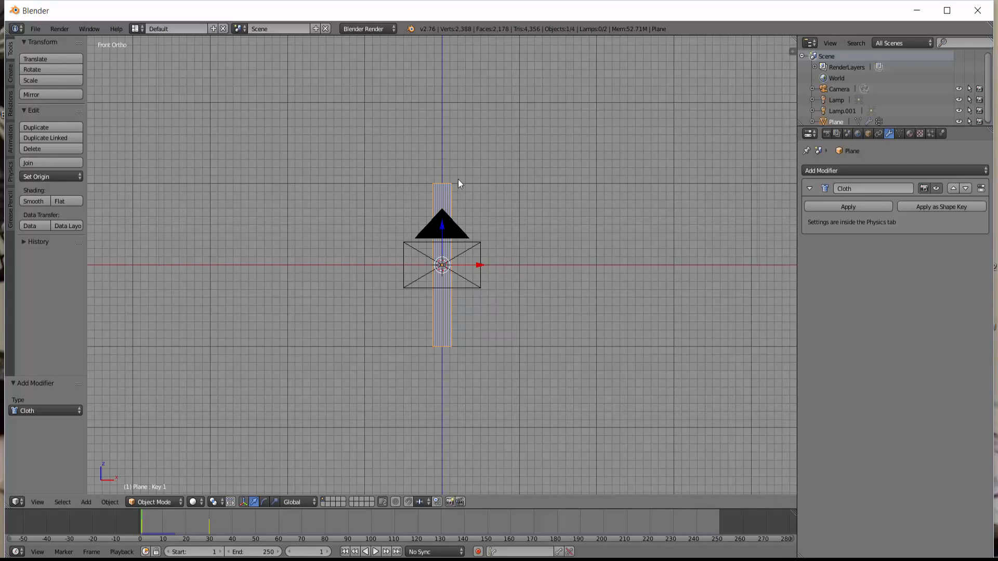
pyautogui.scroll(4, 459, 184)
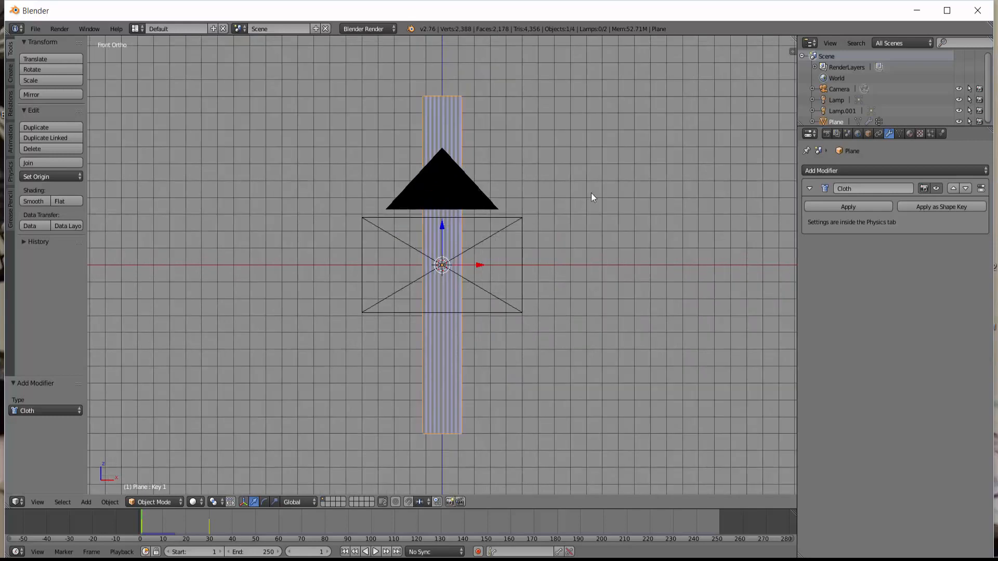
# - Enable Pinning in the plane's cloth physics settings and assign the vertex group Group as the pin group
pyautogui.click(941, 134)
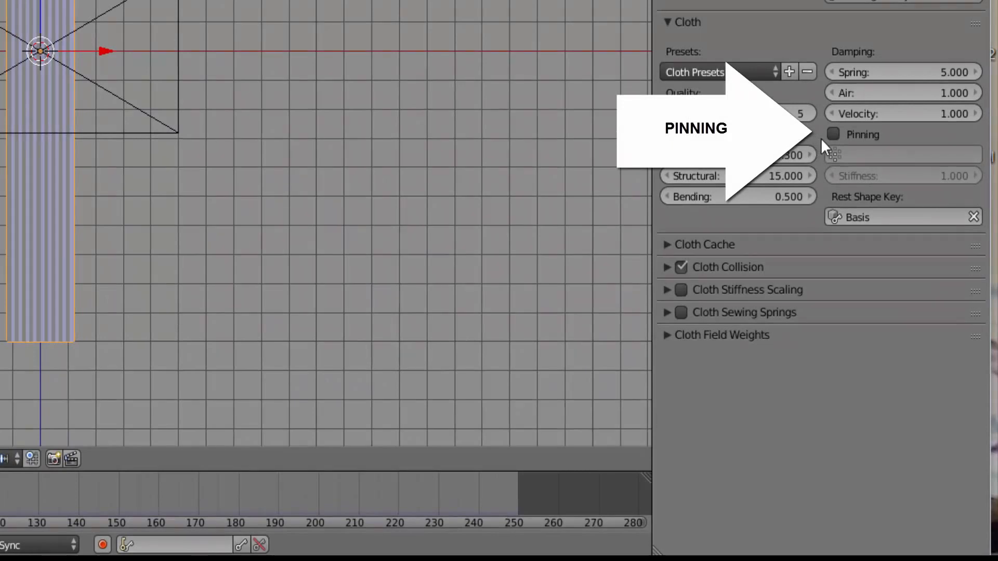
pyautogui.click(835, 132)
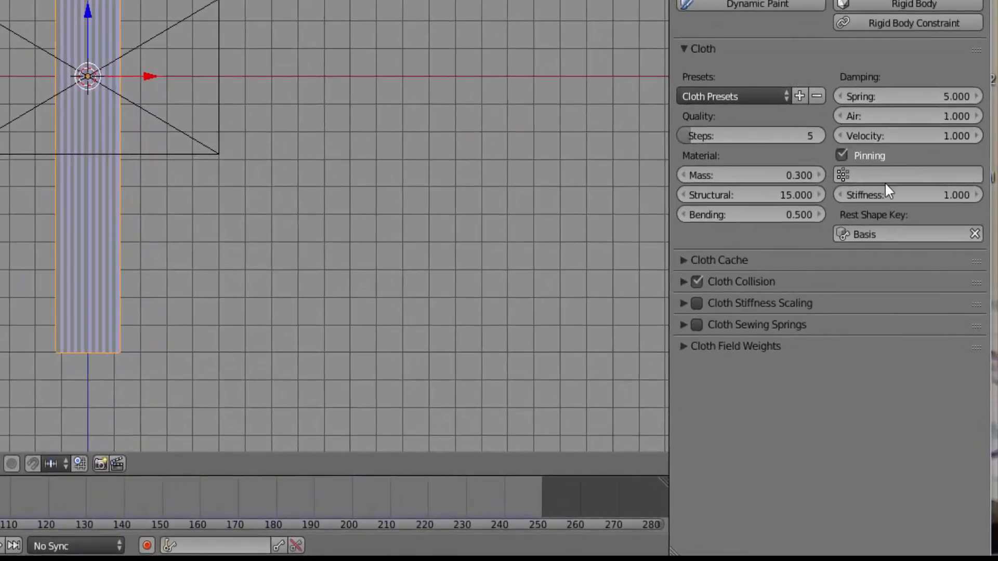
pyautogui.click(884, 175)
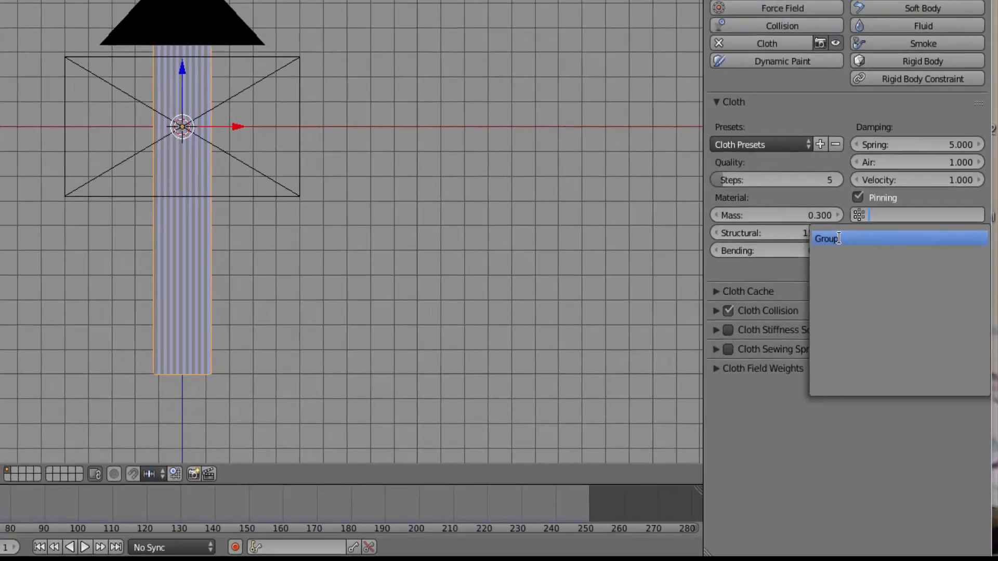
pyautogui.click(820, 201)
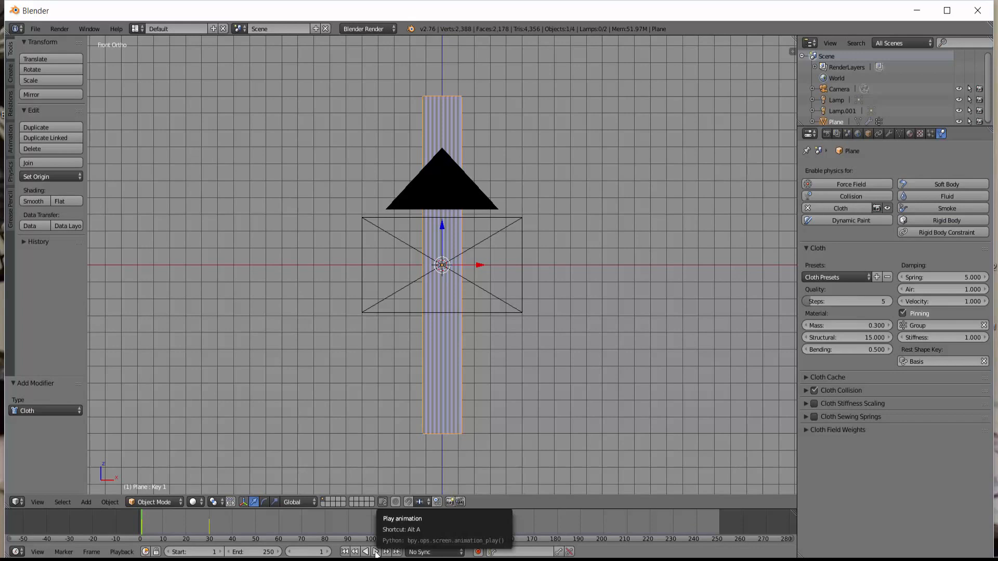
# - Play the pinned cloth simulation up to frame 50, and apply smooth shading to the curtain
pyautogui.hotkey('alt', 'a')
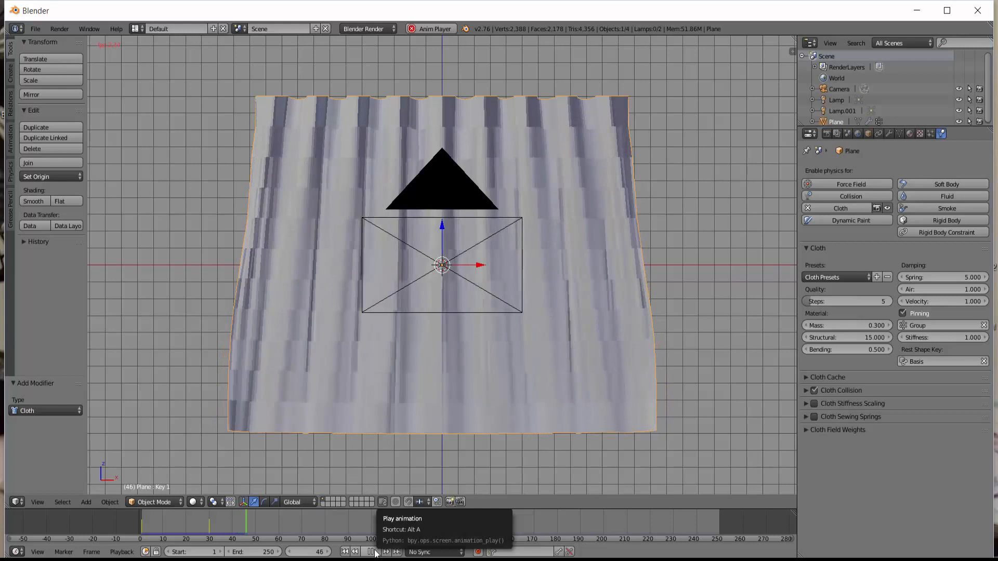
pyautogui.hotkey('alt', 'a')
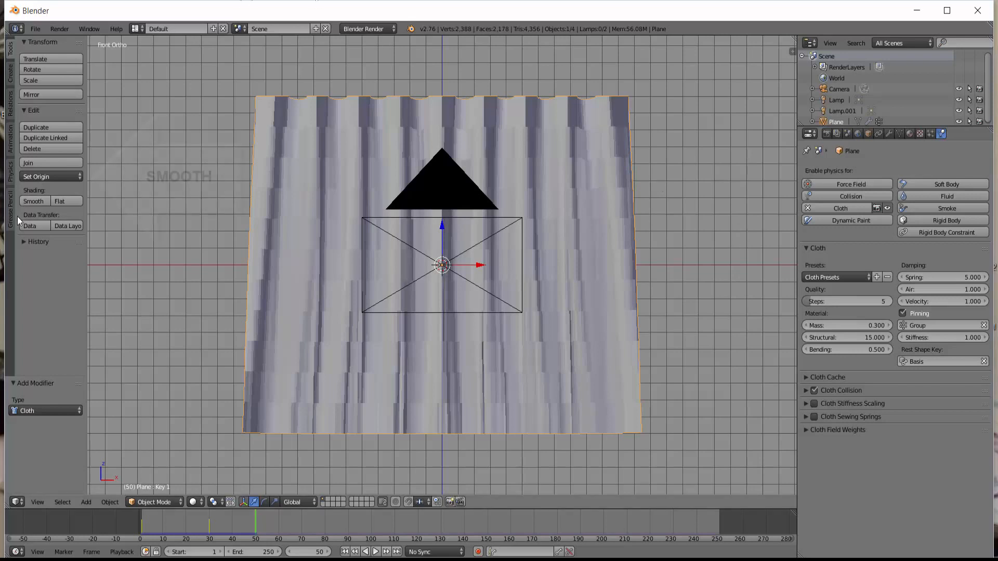
pyautogui.click(29, 200)
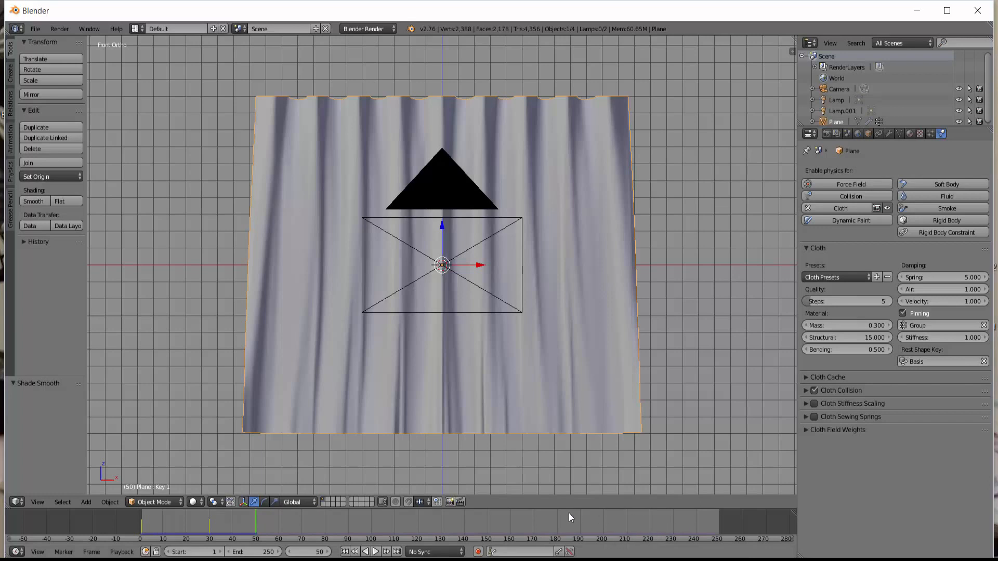
# - Set the animation's end frame to 40 and apply the HDTV 720p render preset
pyautogui.click(232, 521)
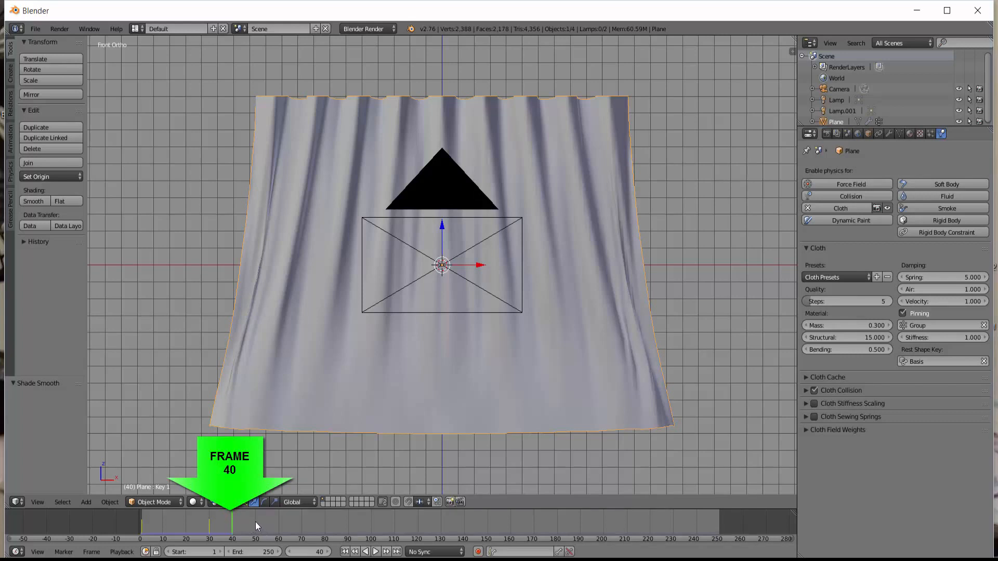
pyautogui.press('e')
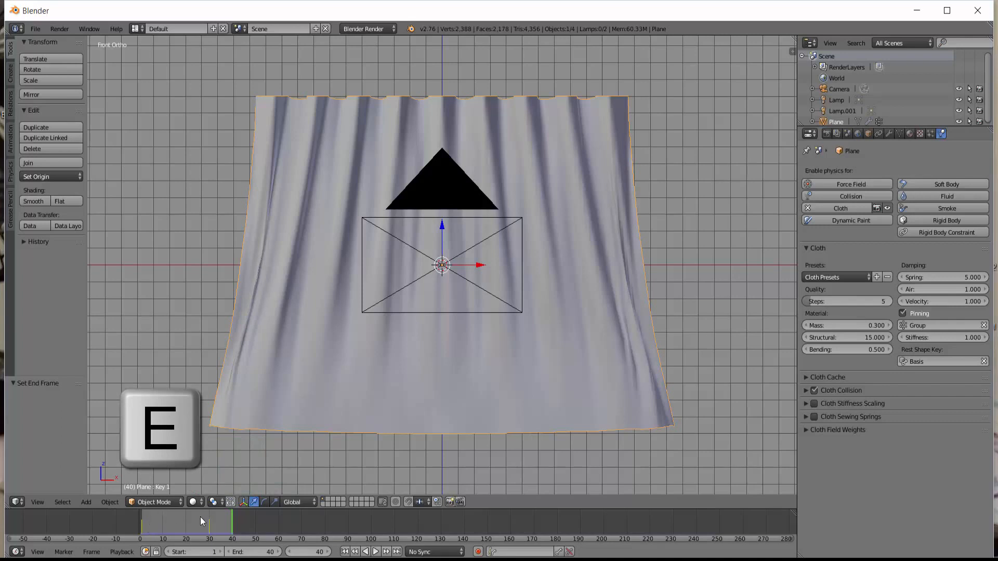
pyautogui.click(827, 134)
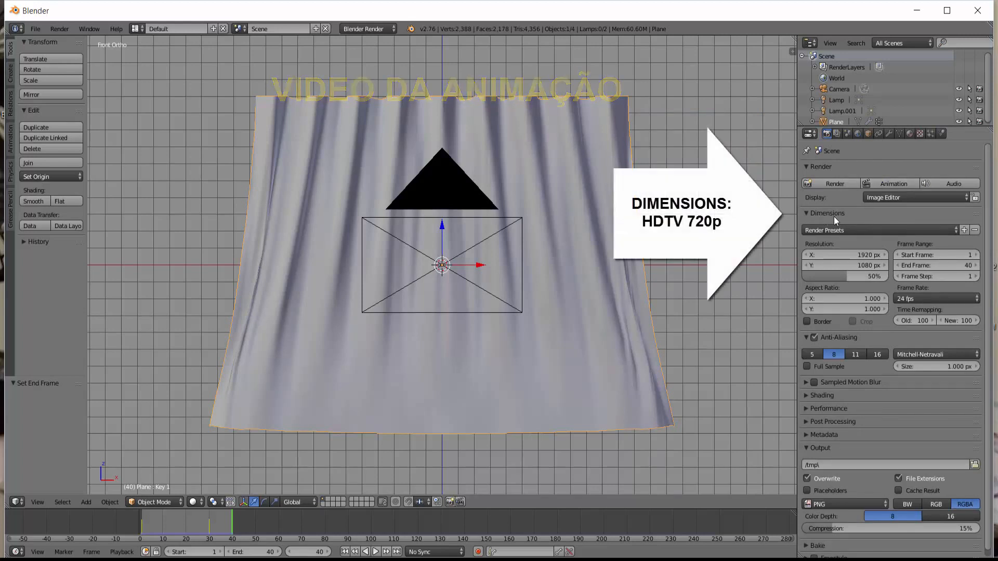
pyautogui.click(858, 232)
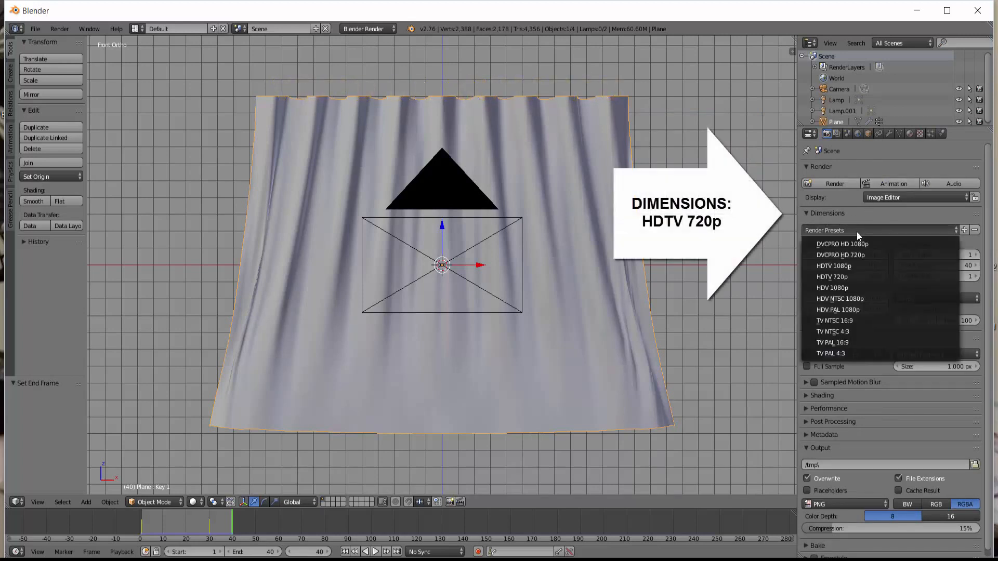
pyautogui.click(853, 277)
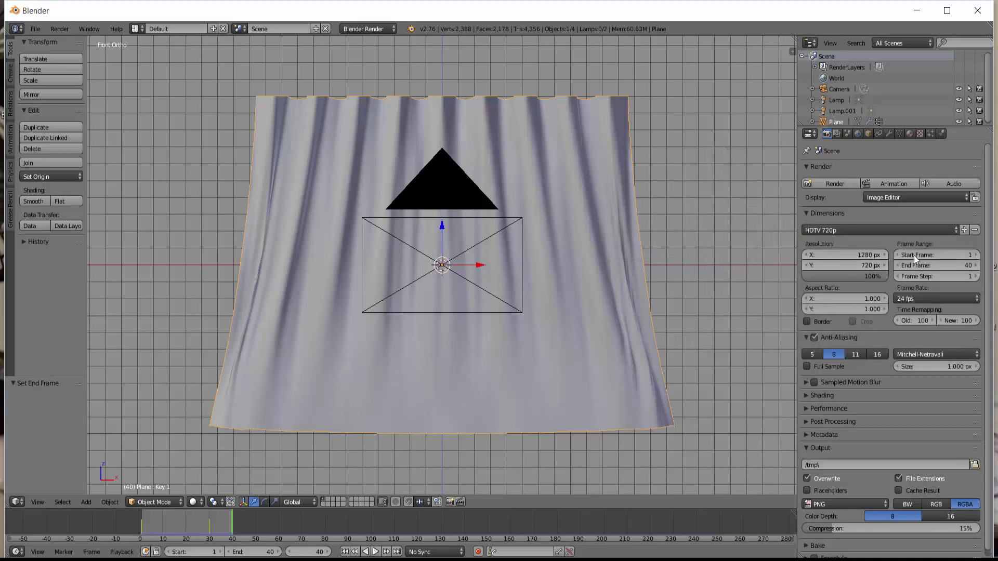
# - Set the render output path to /tmp\cortin dobrada, with the AVI JPEG file format at 100% quality
pyautogui.moveTo(990, 237); pyautogui.dragTo(991, 267)
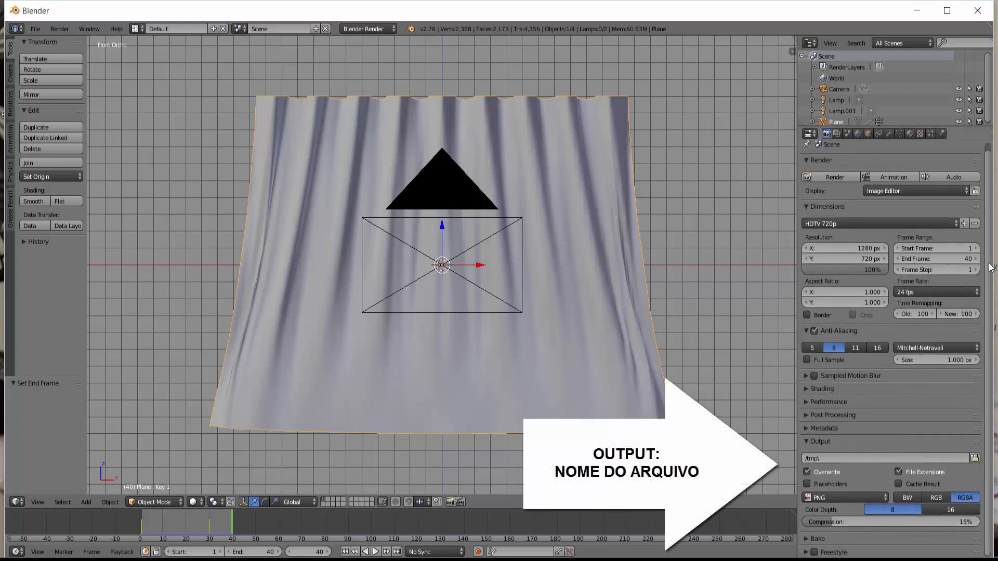
pyautogui.click(824, 459)
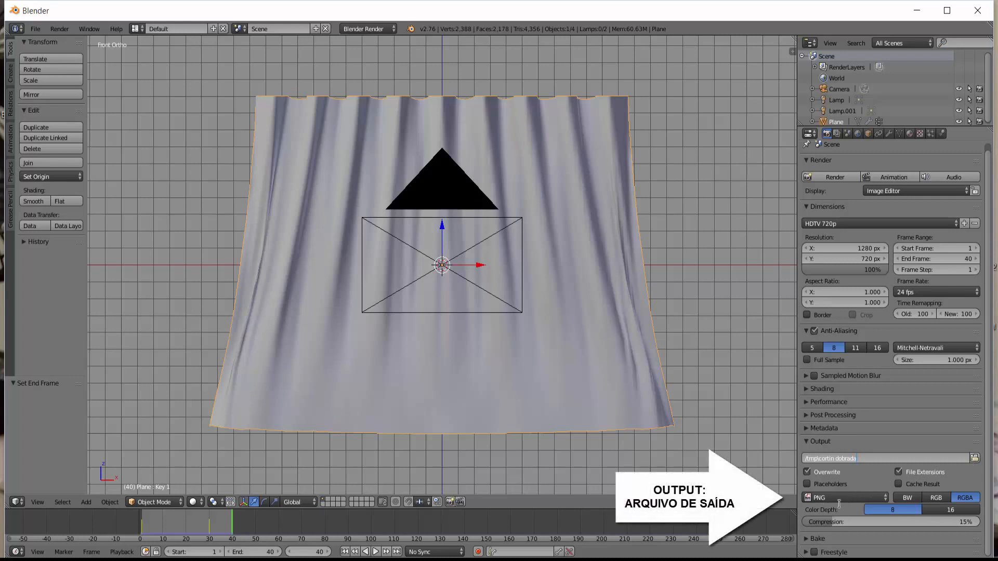
pyautogui.click(887, 498)
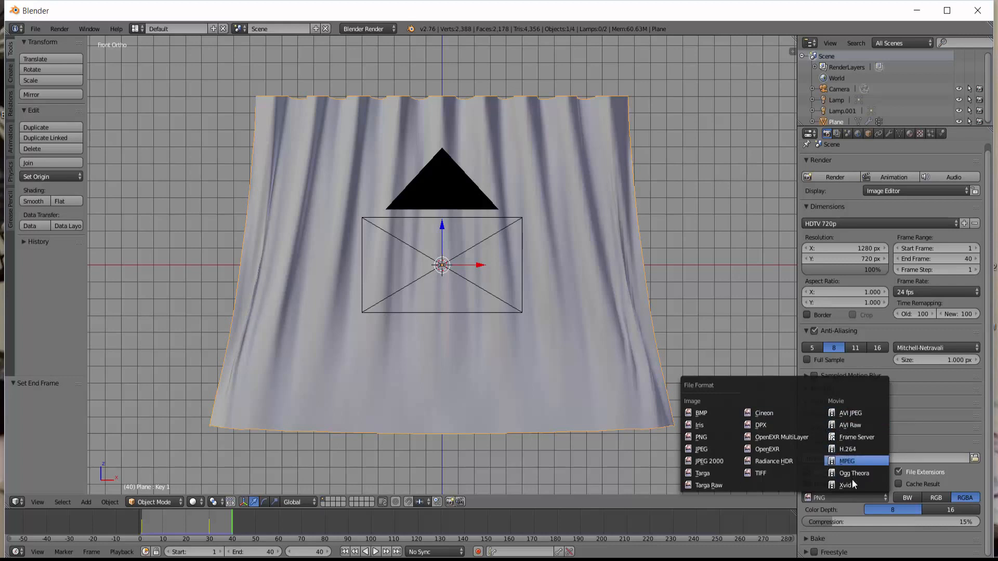
pyautogui.click(843, 414)
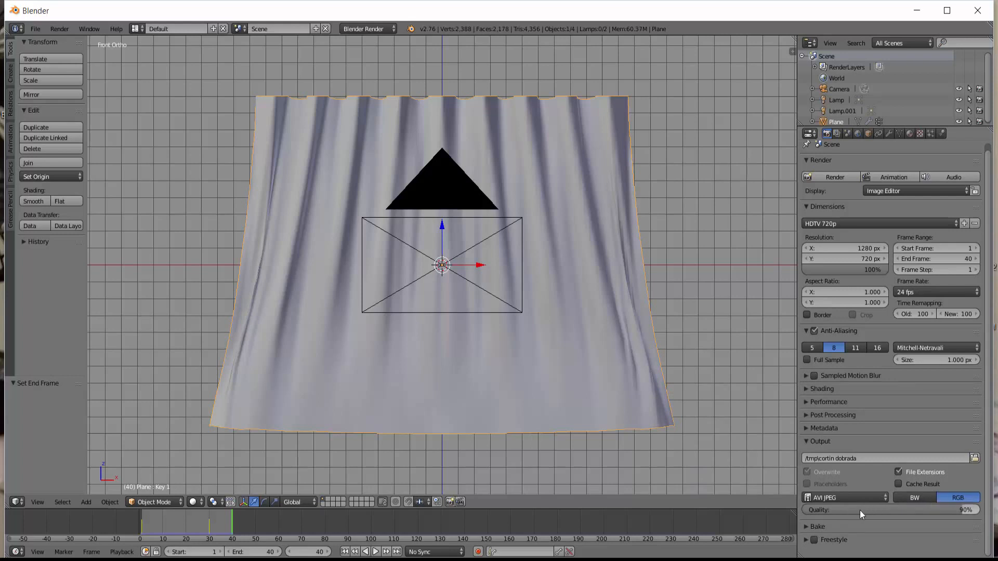
pyautogui.moveTo(876, 511); pyautogui.dragTo(892, 510)
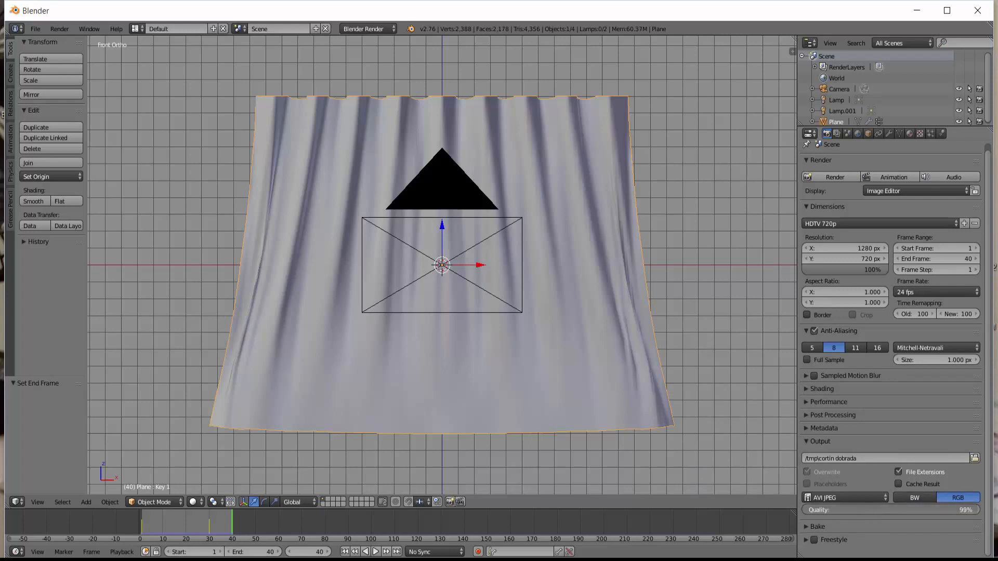
pyautogui.scroll(1, 918, 510)
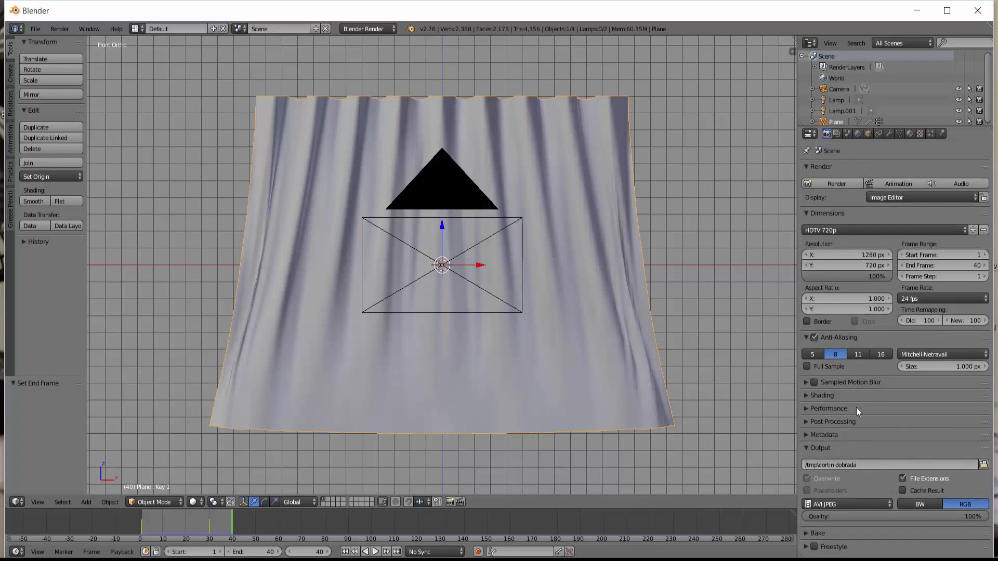
# - Render the full curtain animation and play back the rendered video
pyautogui.click(904, 185)
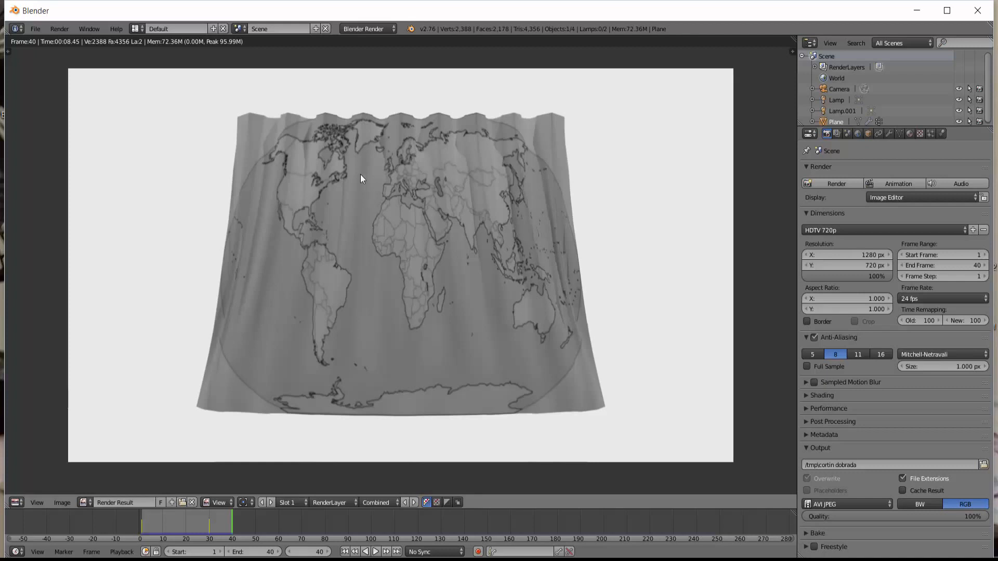
pyautogui.click(59, 29)
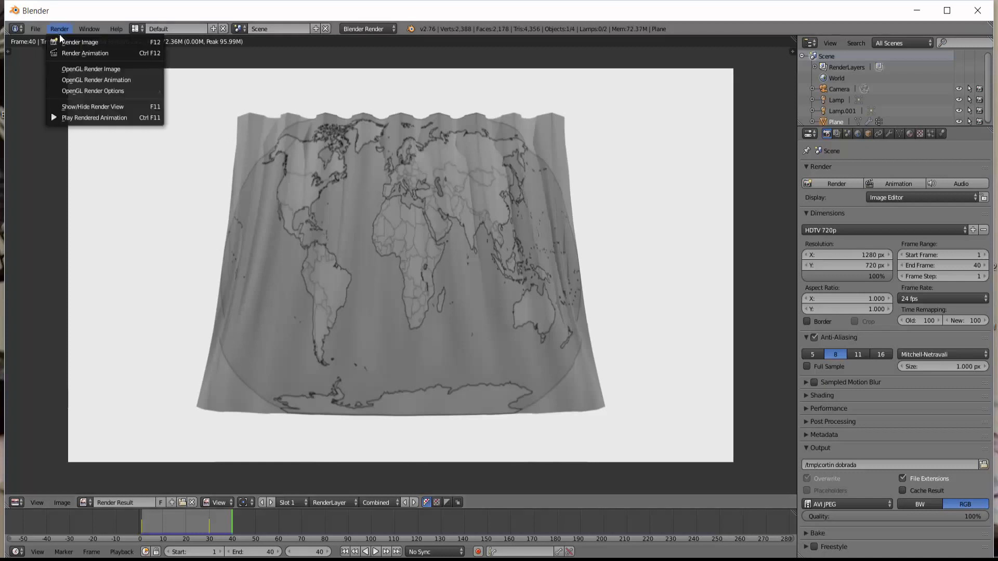
pyautogui.click(93, 118)
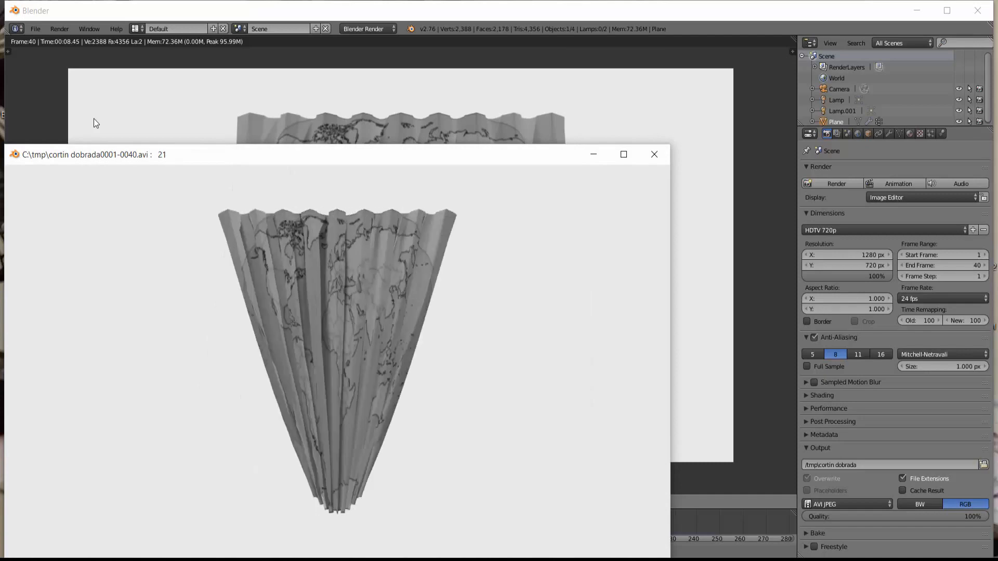